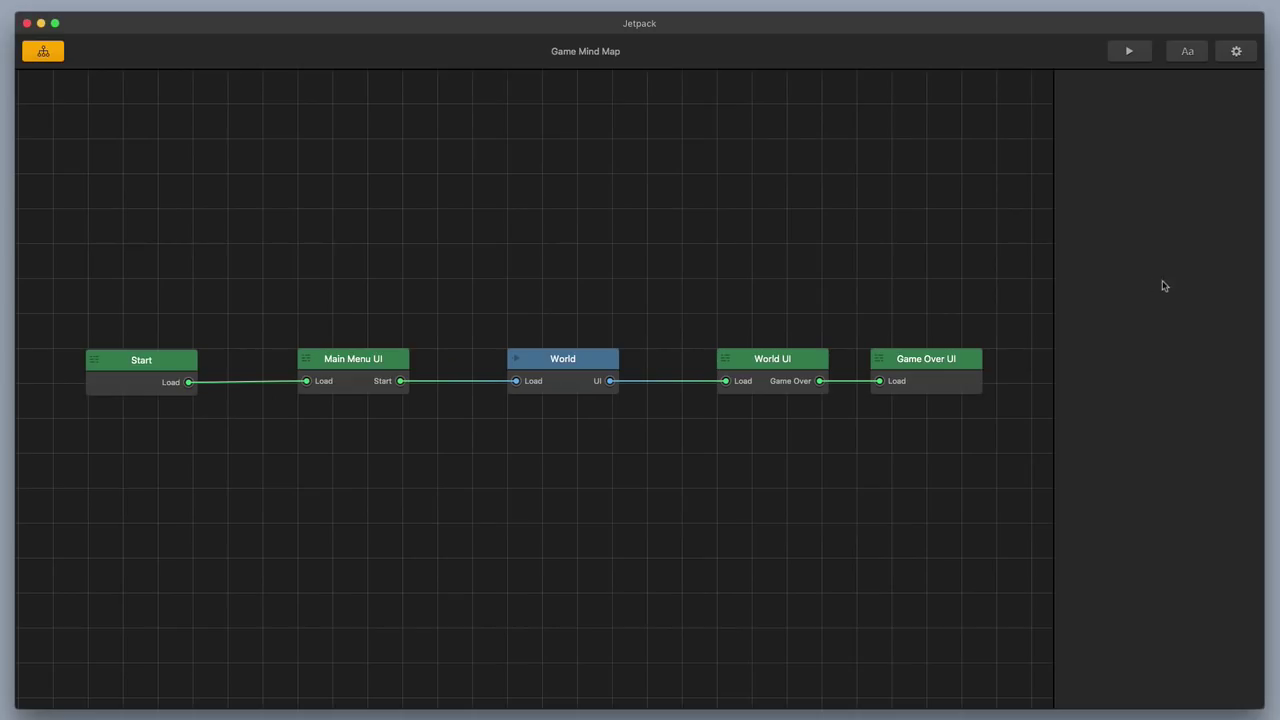
Open the game preview at 1920x1080 - Full HD resolution and reposition its window so the whole game is in view.
{"action": "left_click", "coordinate": [1125, 51]}
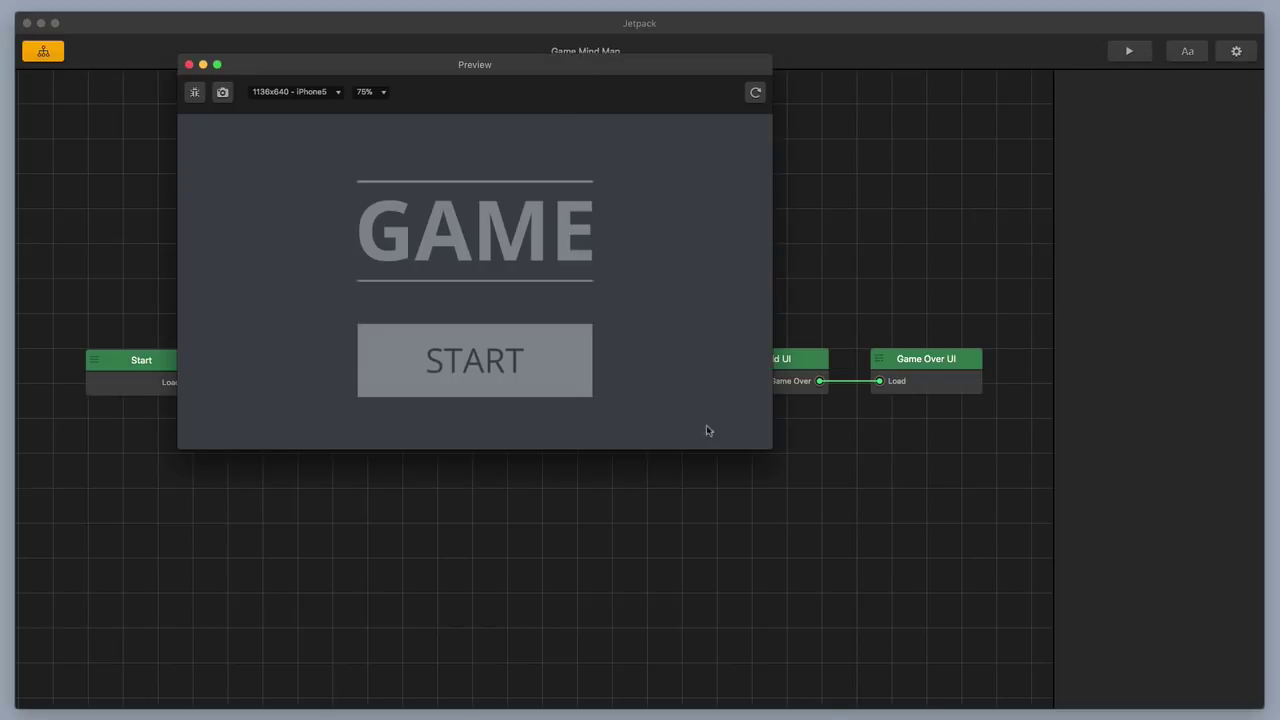
{"action": "left_click", "coordinate": [318, 92]}
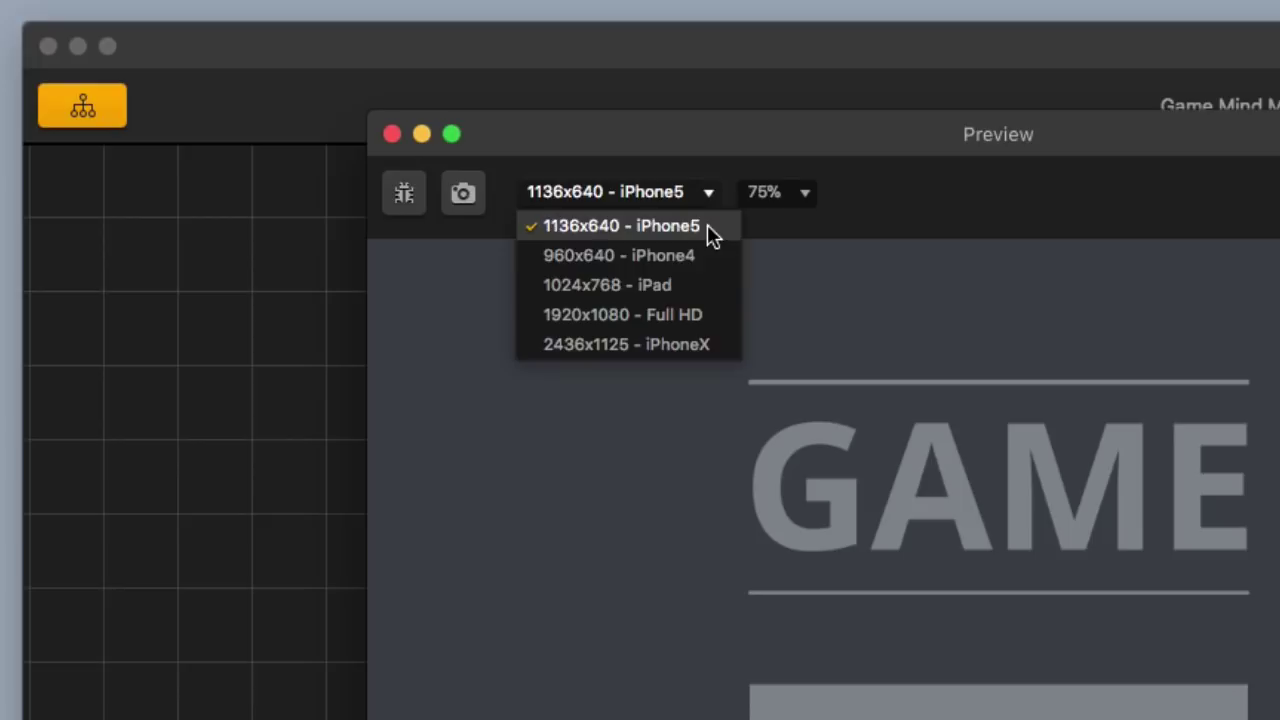
{"action": "left_click", "coordinate": [695, 316]}
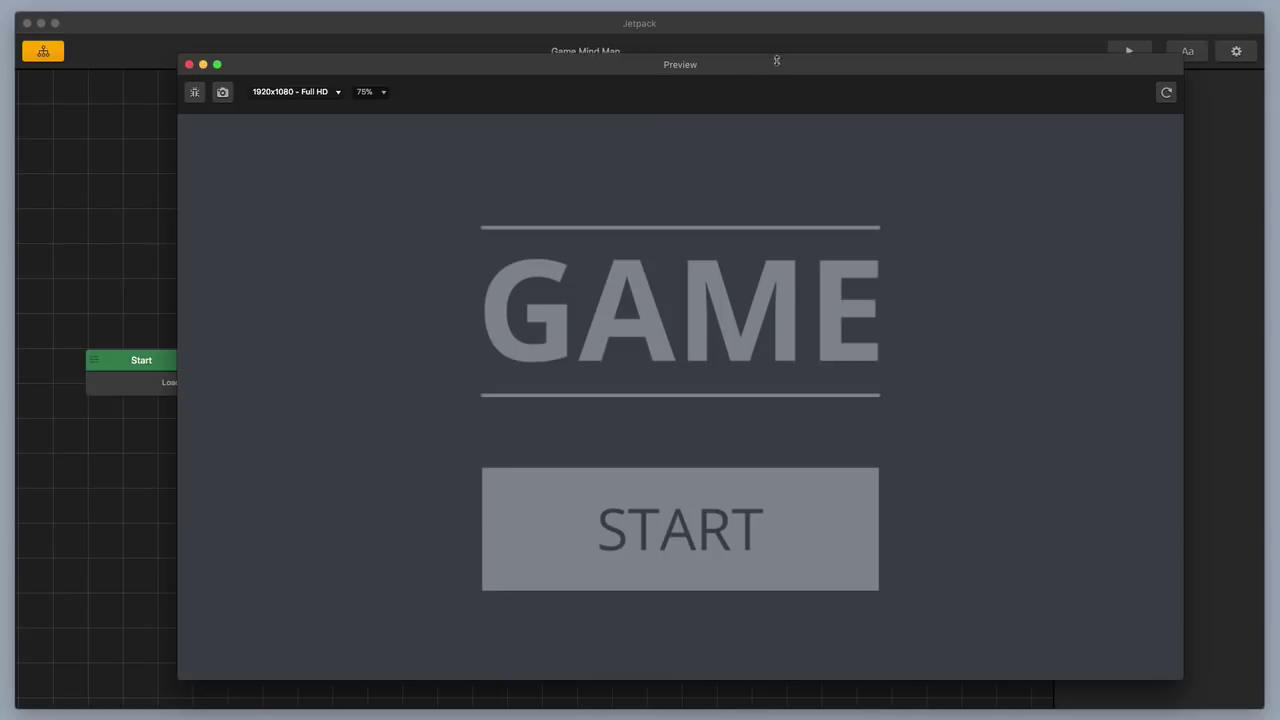
{"action": "left_click_drag", "start_coordinate": [776, 60], "coordinate": [709, 48]}
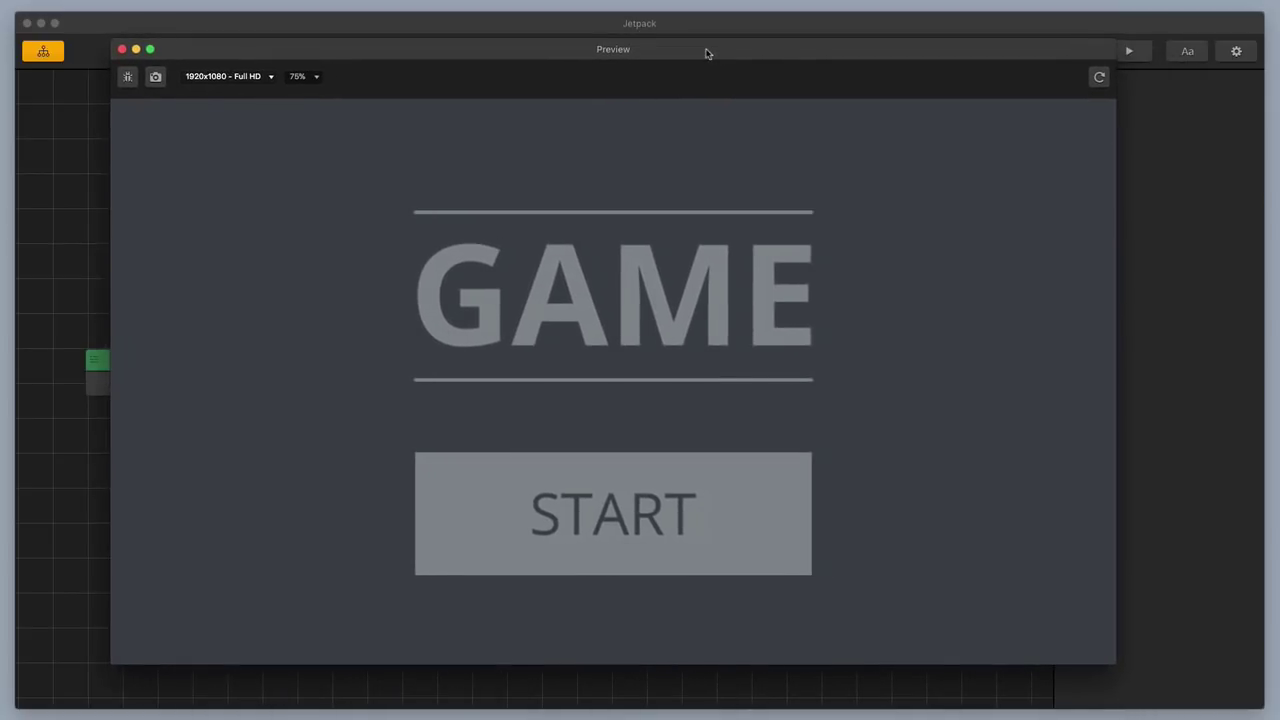
Start the game in the preview, test-fly the character past the enemies, and close the preview.
{"action": "left_click", "coordinate": [610, 523]}
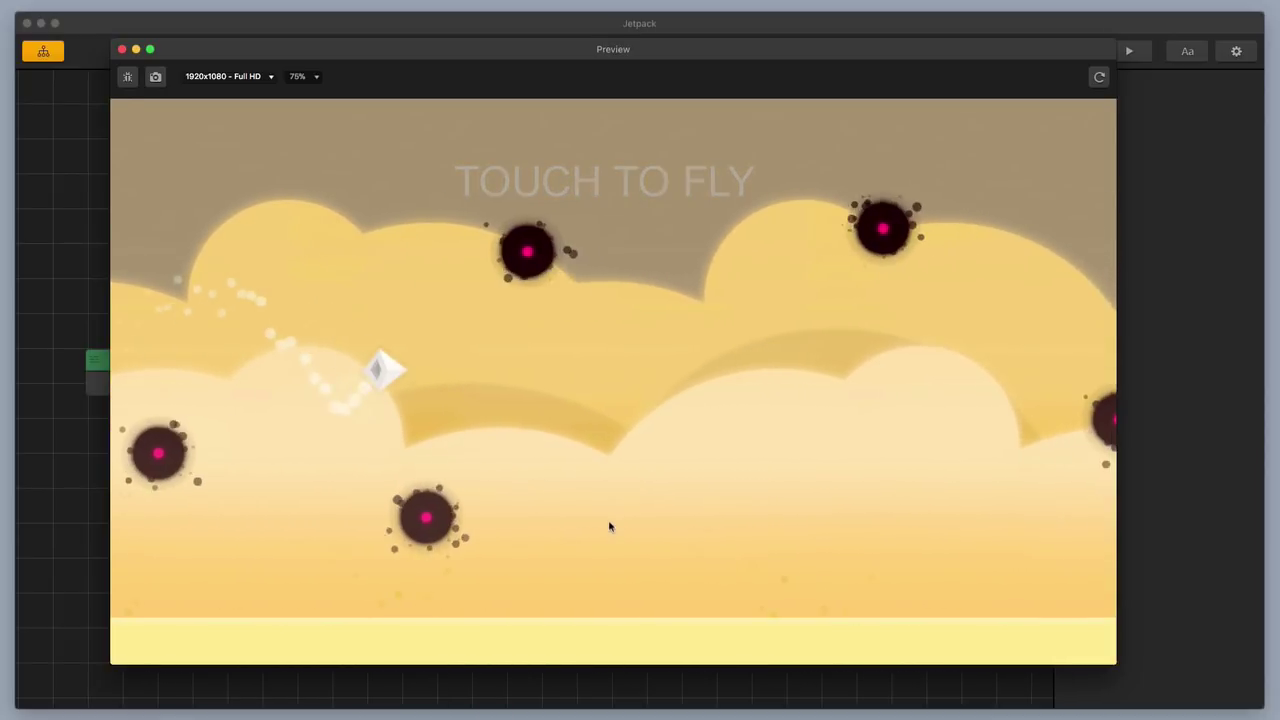
{"action": "left_click", "coordinate": [610, 524]}
{"action": "left_click", "coordinate": [610, 524]}
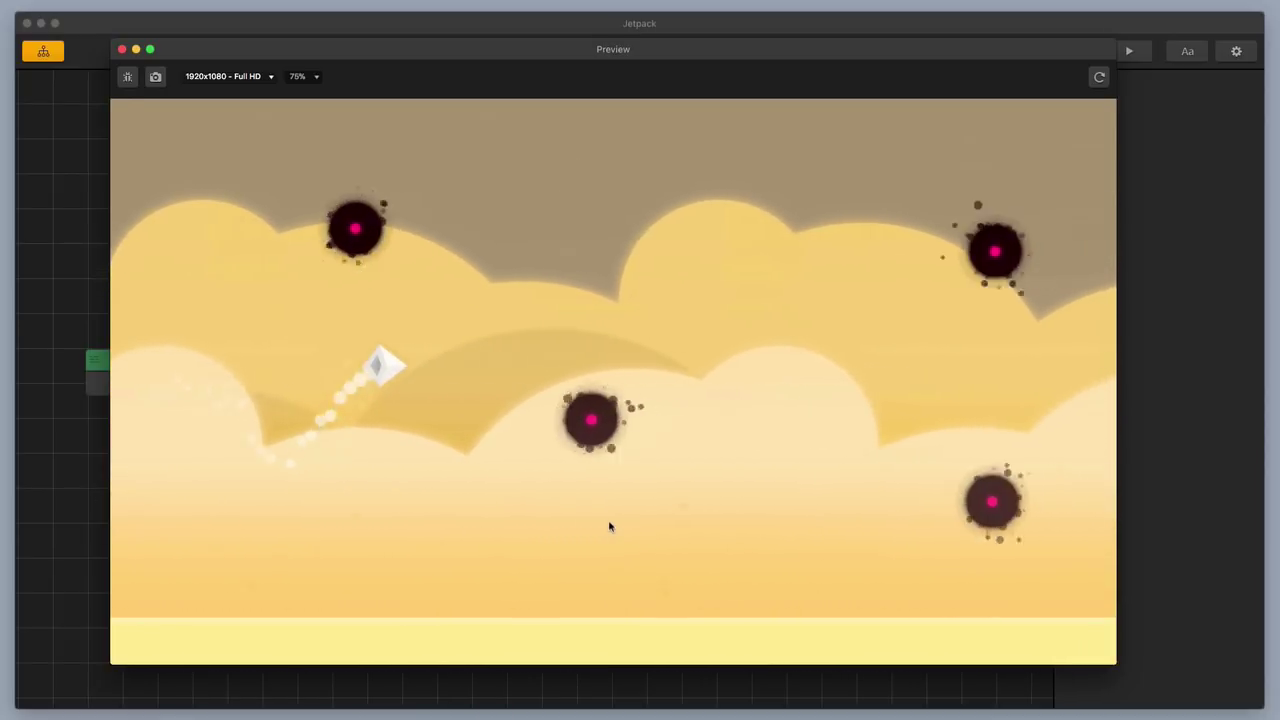
{"action": "left_click", "coordinate": [610, 526]}
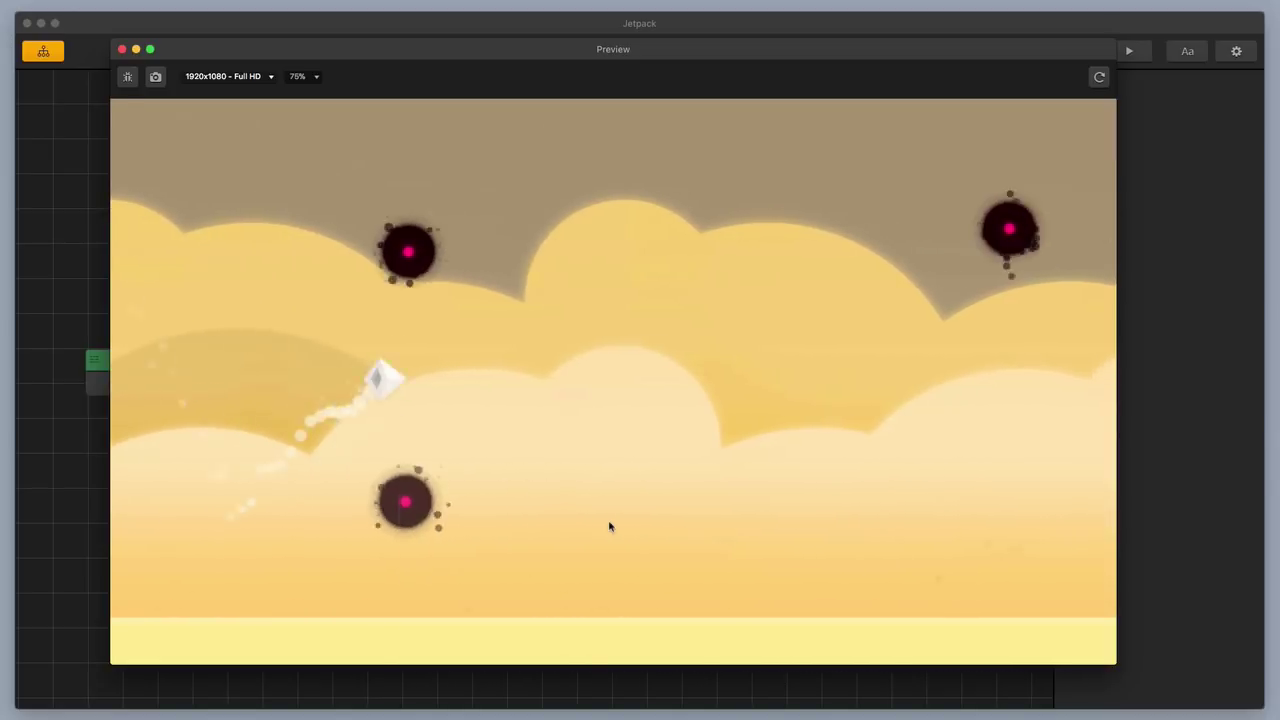
{"action": "left_click", "coordinate": [610, 526]}
{"action": "left_click", "coordinate": [609, 526]}
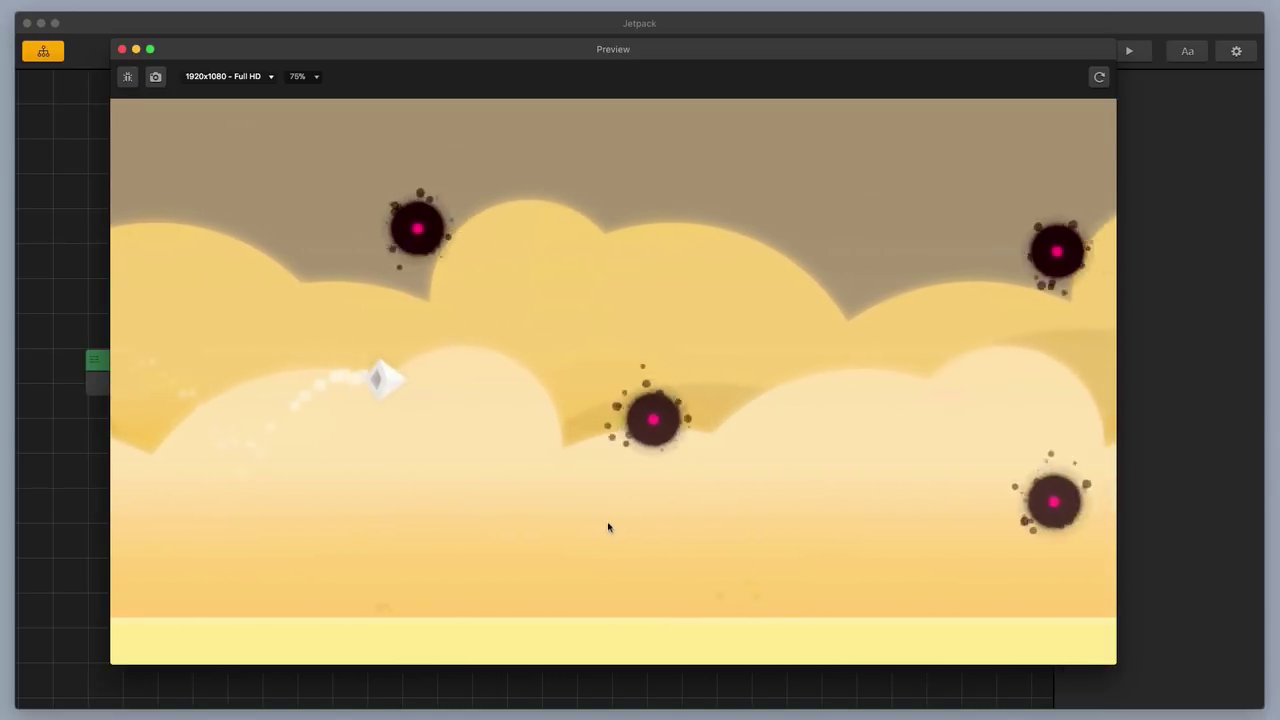
{"action": "left_click", "coordinate": [608, 527]}
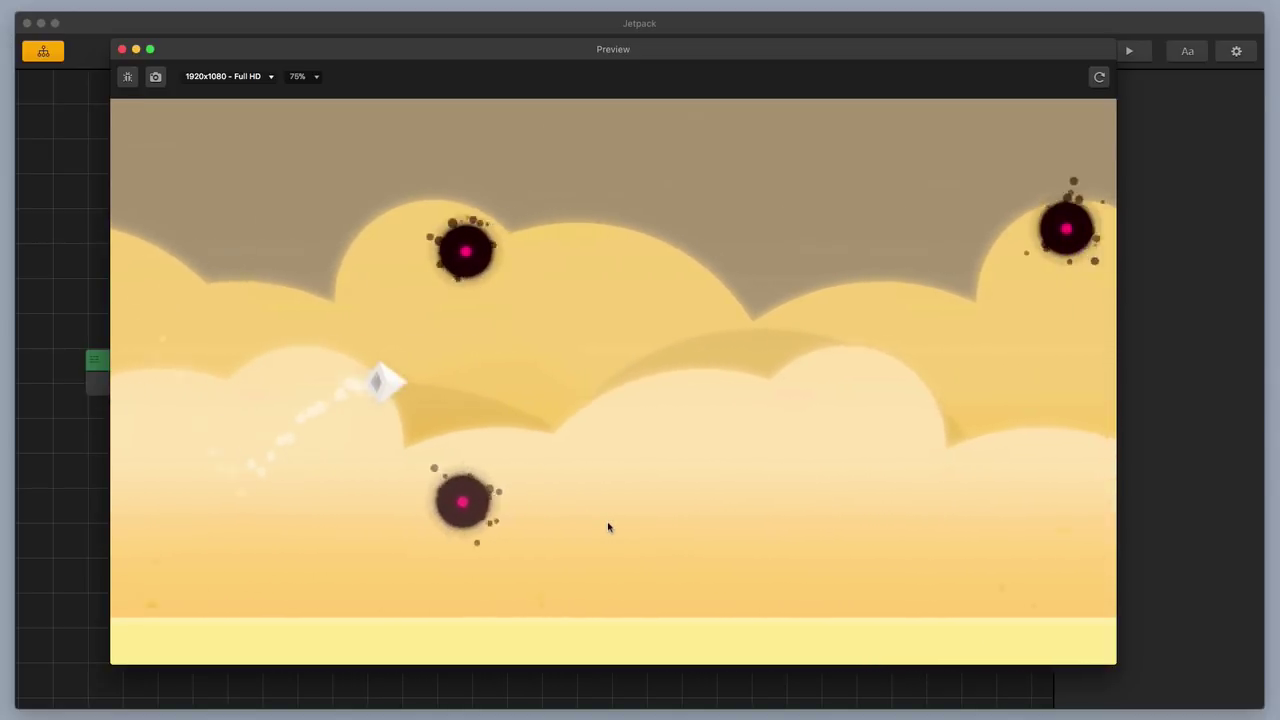
{"action": "left_click", "coordinate": [608, 527]}
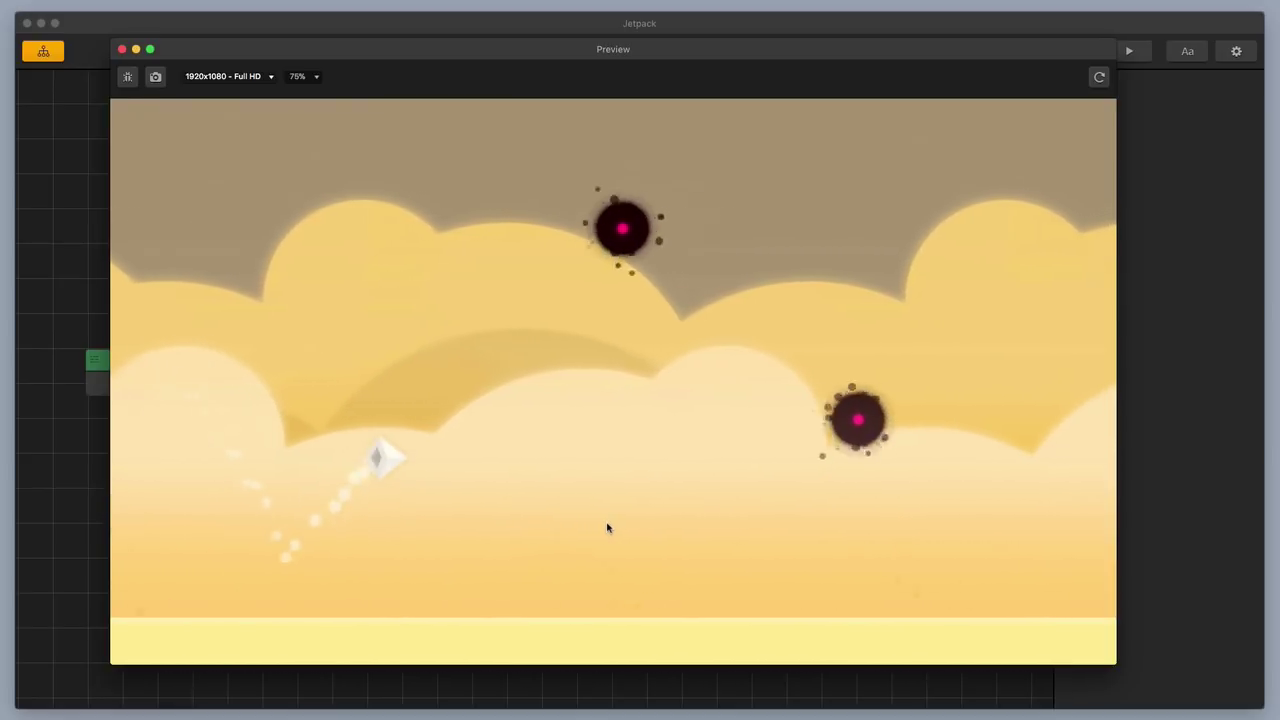
{"action": "left_click", "coordinate": [607, 528]}
{"action": "left_click", "coordinate": [607, 528]}
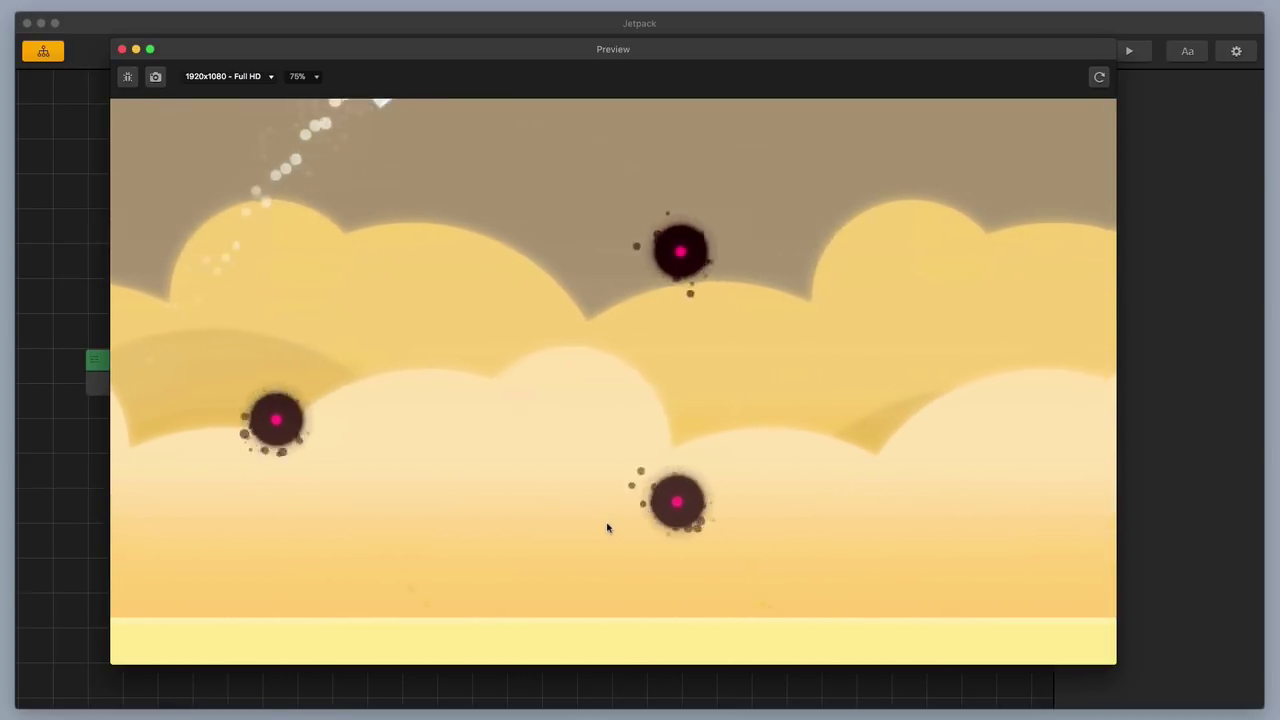
{"action": "left_click", "coordinate": [607, 528]}
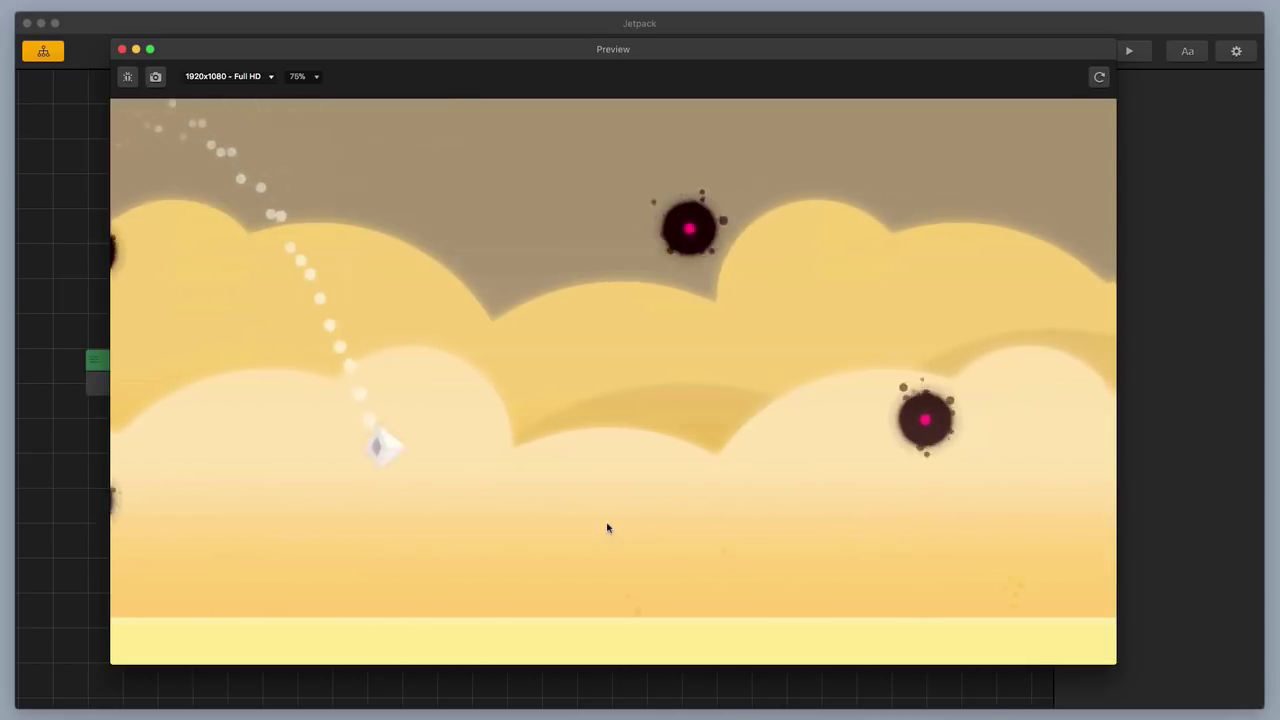
{"action": "left_click", "coordinate": [607, 528]}
{"action": "left_click", "coordinate": [607, 528]}
{"action": "left_click", "coordinate": [607, 528]}
{"action": "left_click", "coordinate": [607, 528]}
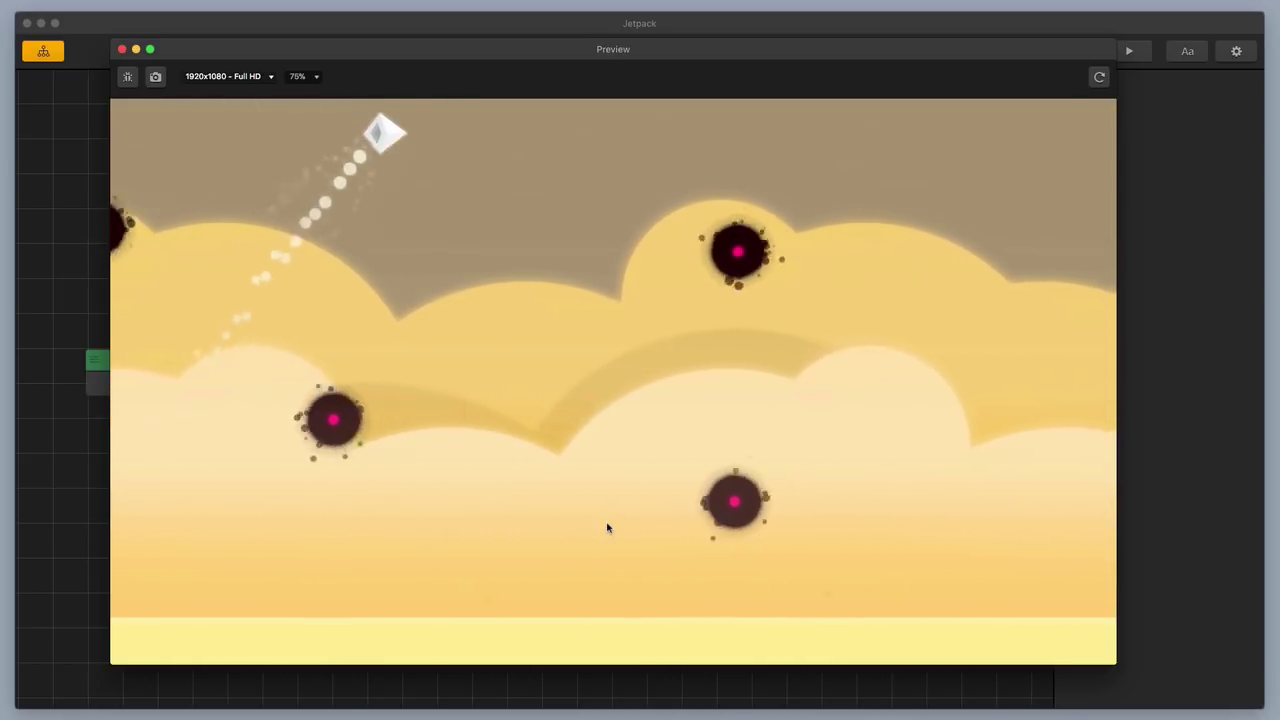
{"action": "left_click", "coordinate": [607, 528]}
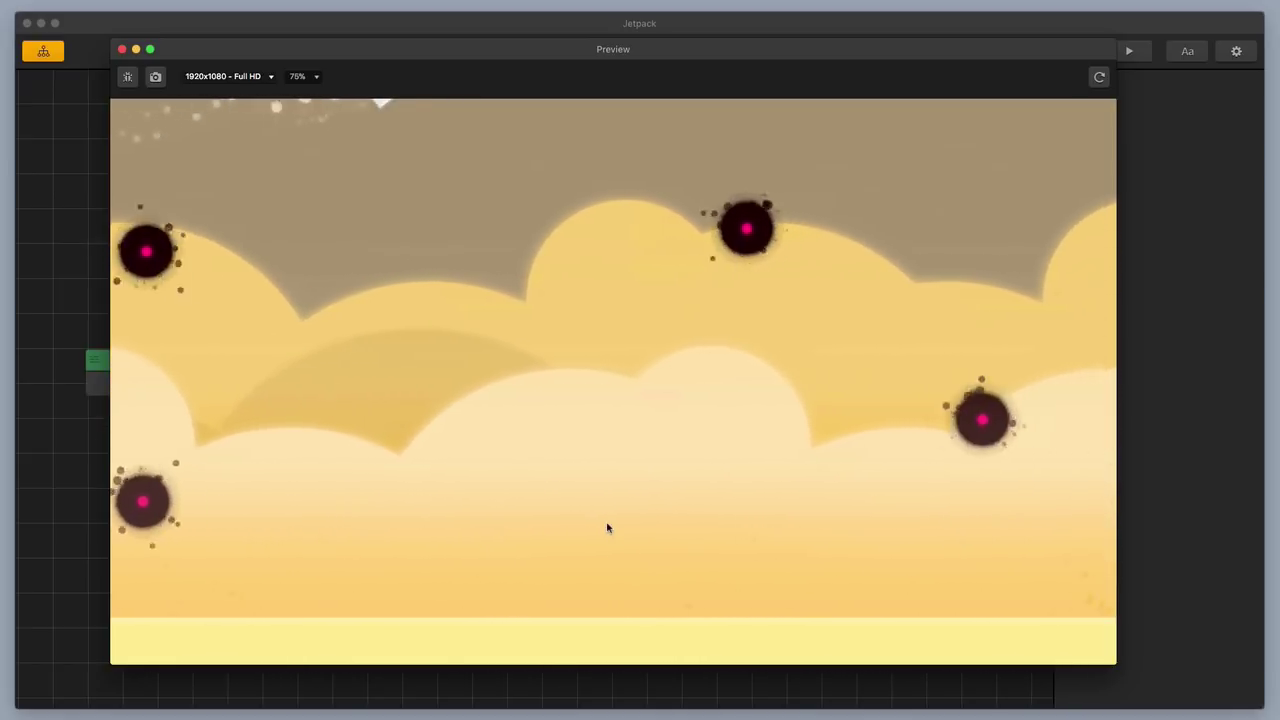
{"action": "left_click", "coordinate": [607, 528]}
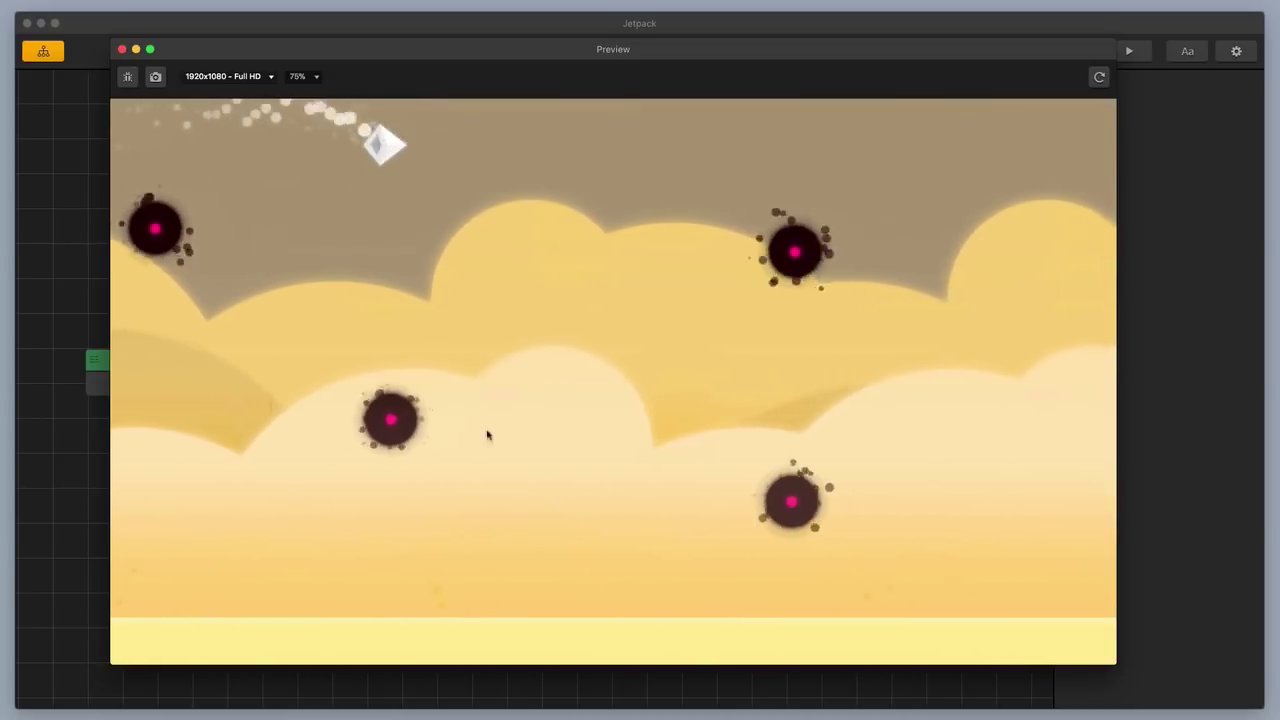
{"action": "left_click", "coordinate": [121, 50]}
Open the World scene and examine the Character's properties down to its Character Gameplay Settings.
{"action": "left_click", "coordinate": [577, 362]}
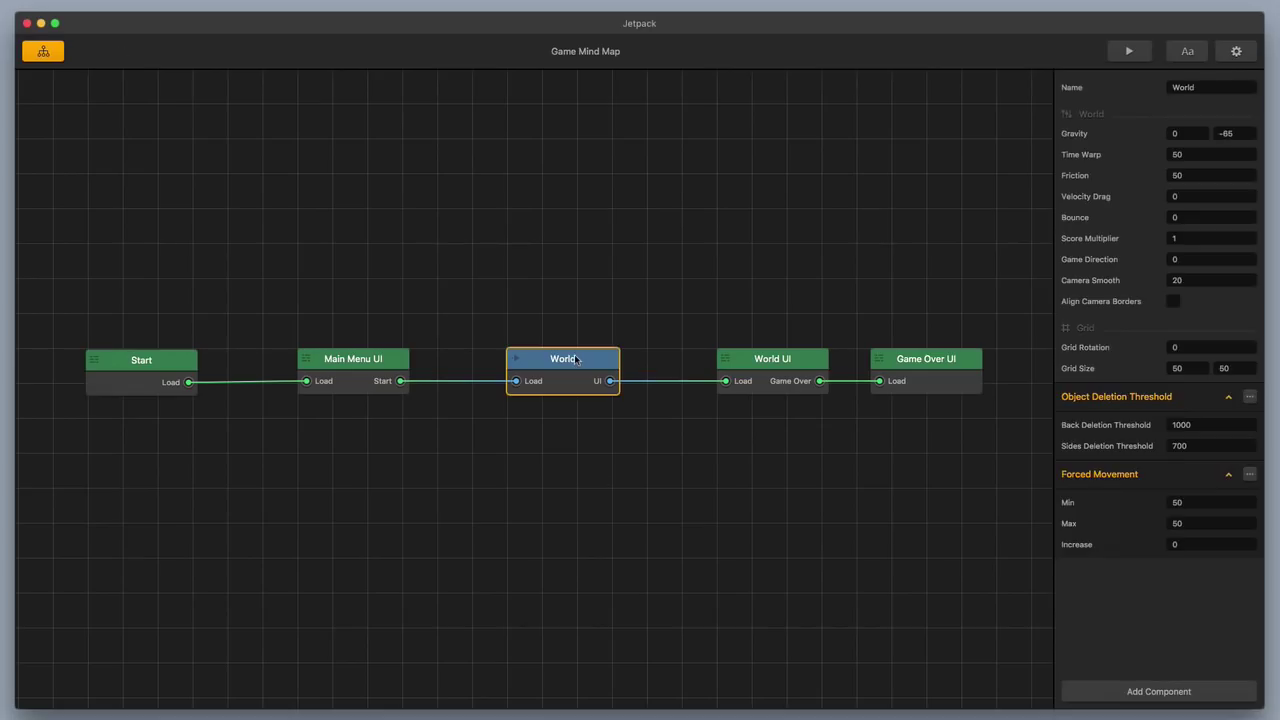
{"action": "double_click", "coordinate": [577, 360]}
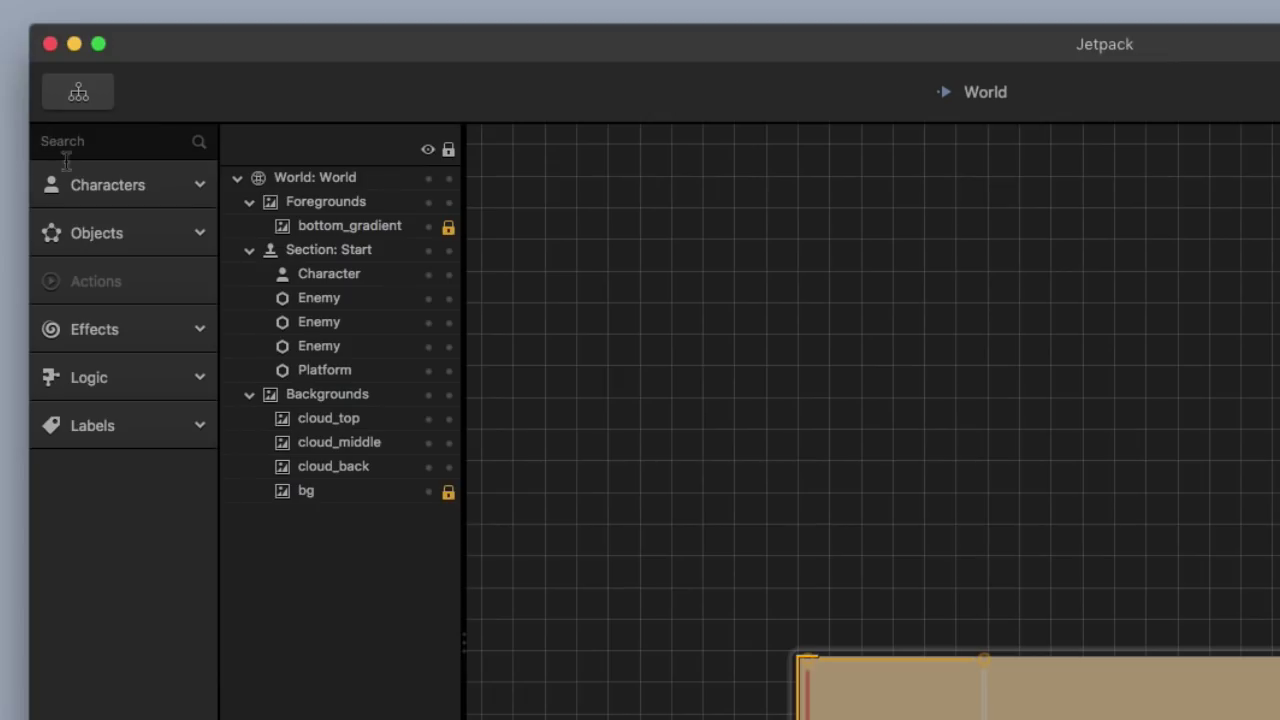
{"action": "left_click", "coordinate": [41, 97]}
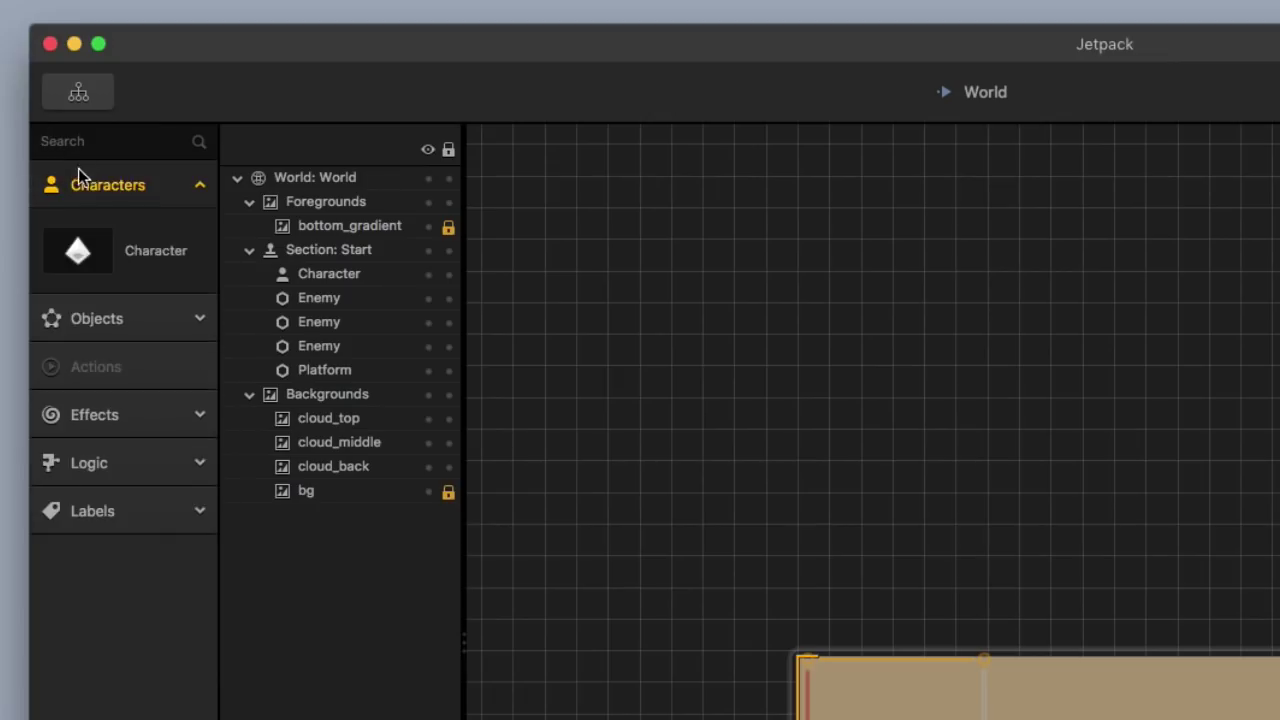
{"action": "left_click", "coordinate": [155, 262]}
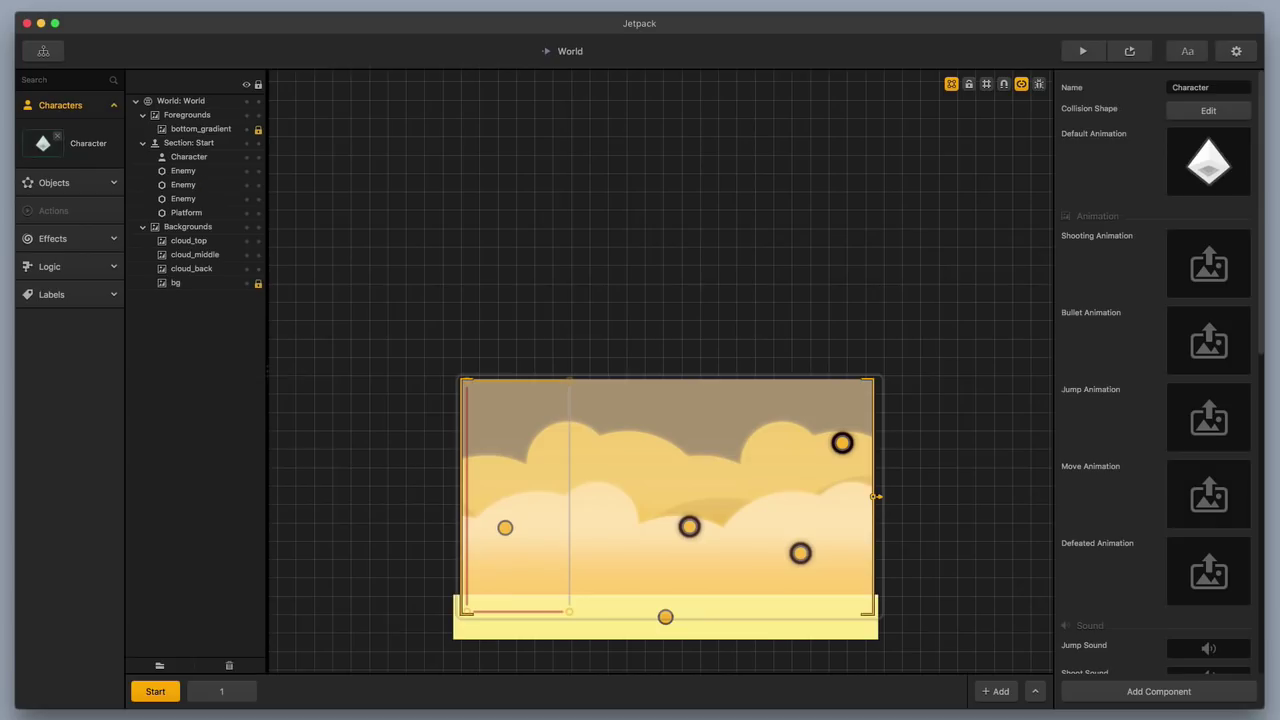
{"action": "scroll", "coordinate": [1122, 563], "scroll_direction": "down", "scroll_amount": 10}
{"action": "scroll", "coordinate": [1122, 563], "scroll_direction": "down", "scroll_amount": 3}
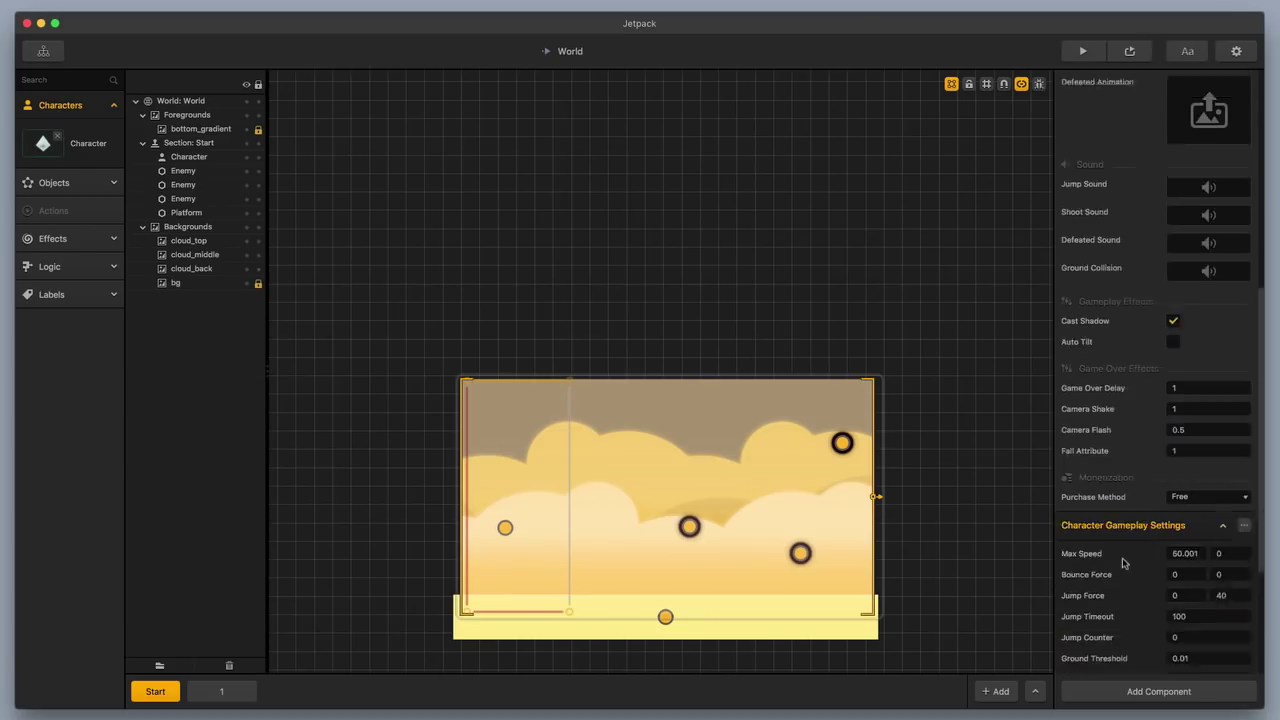
{"action": "left_click", "coordinate": [1120, 180]}
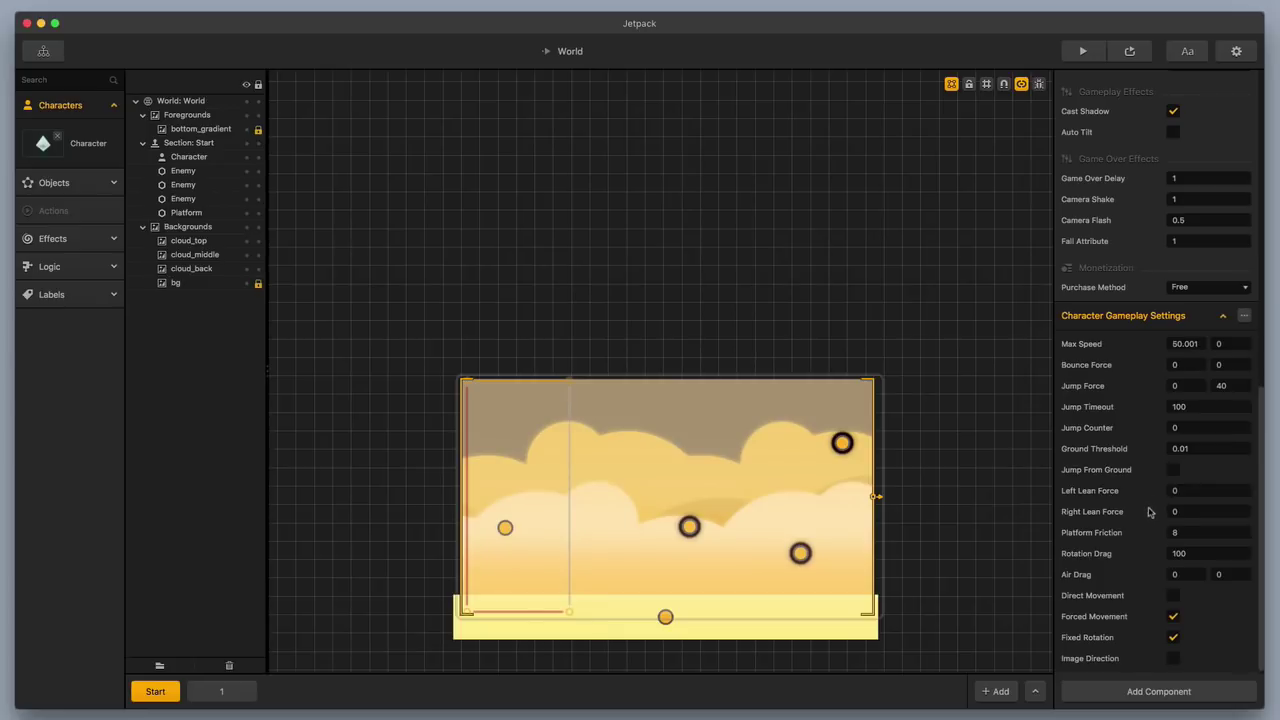
Open the World UI scene from the mind map and shrink the Jump button to cover only the right half of the screen.
{"action": "left_click", "coordinate": [45, 52]}
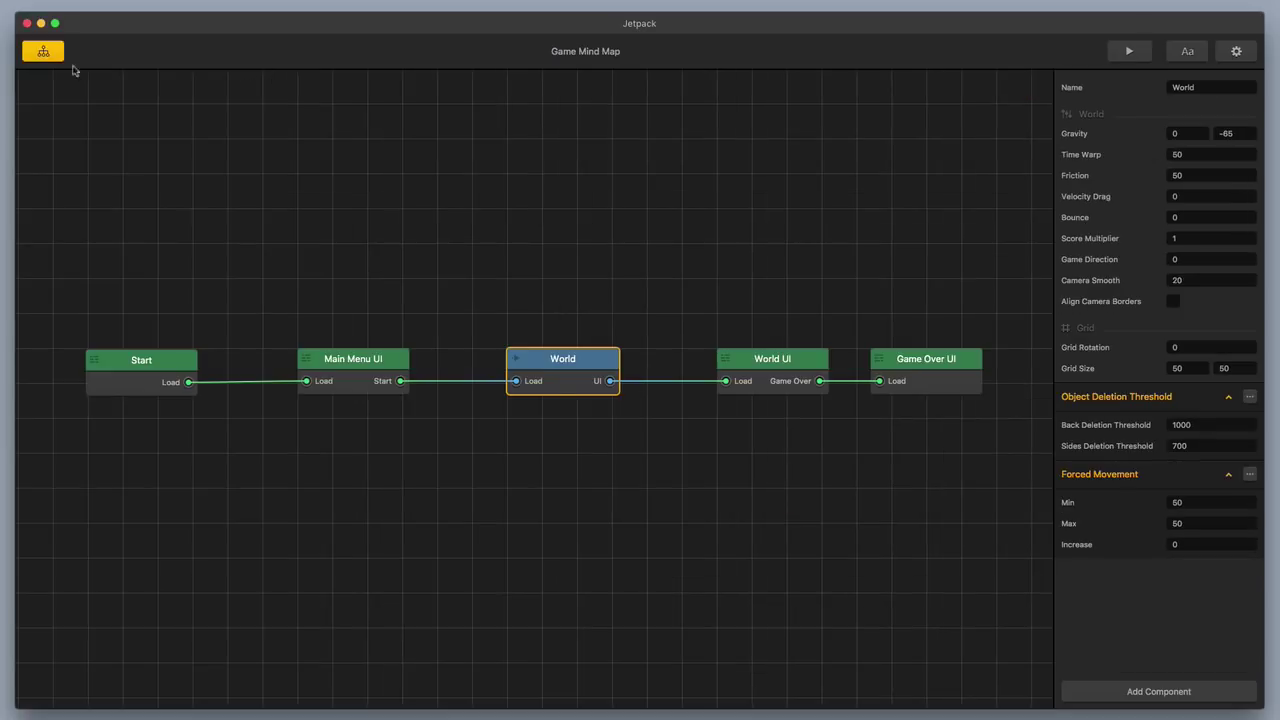
{"action": "double_click", "coordinate": [777, 362]}
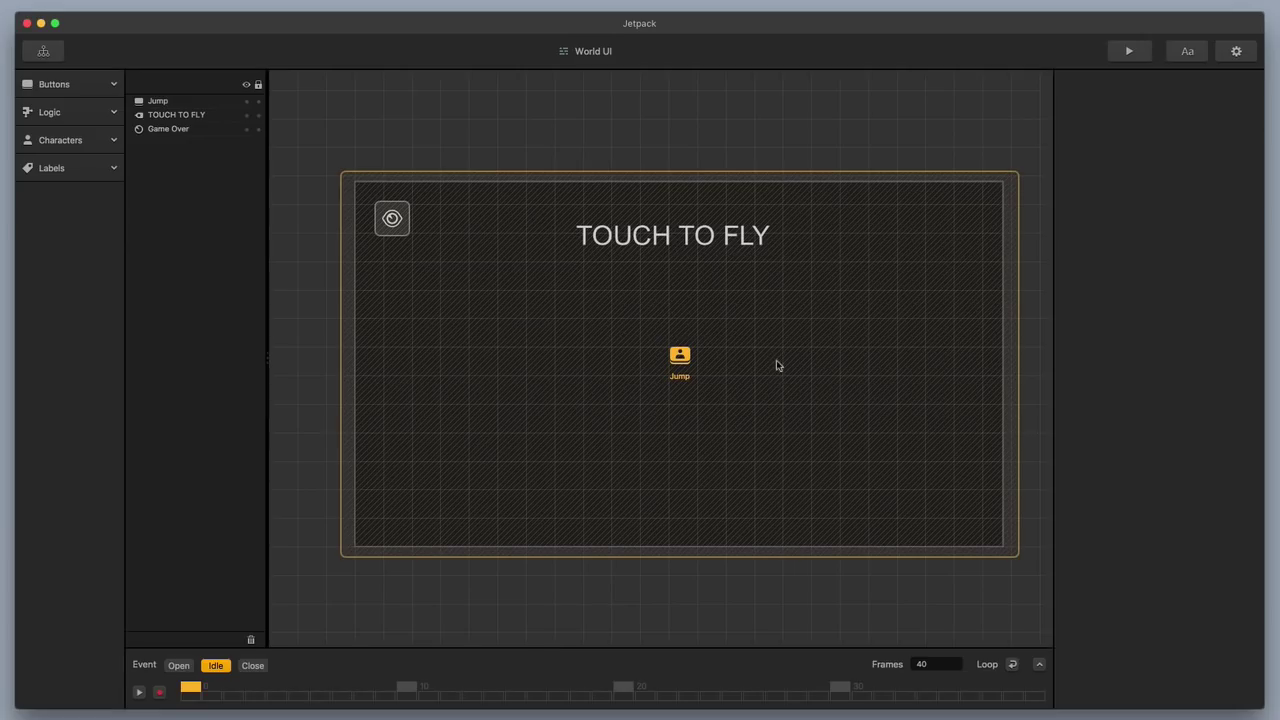
{"action": "left_click", "coordinate": [773, 373]}
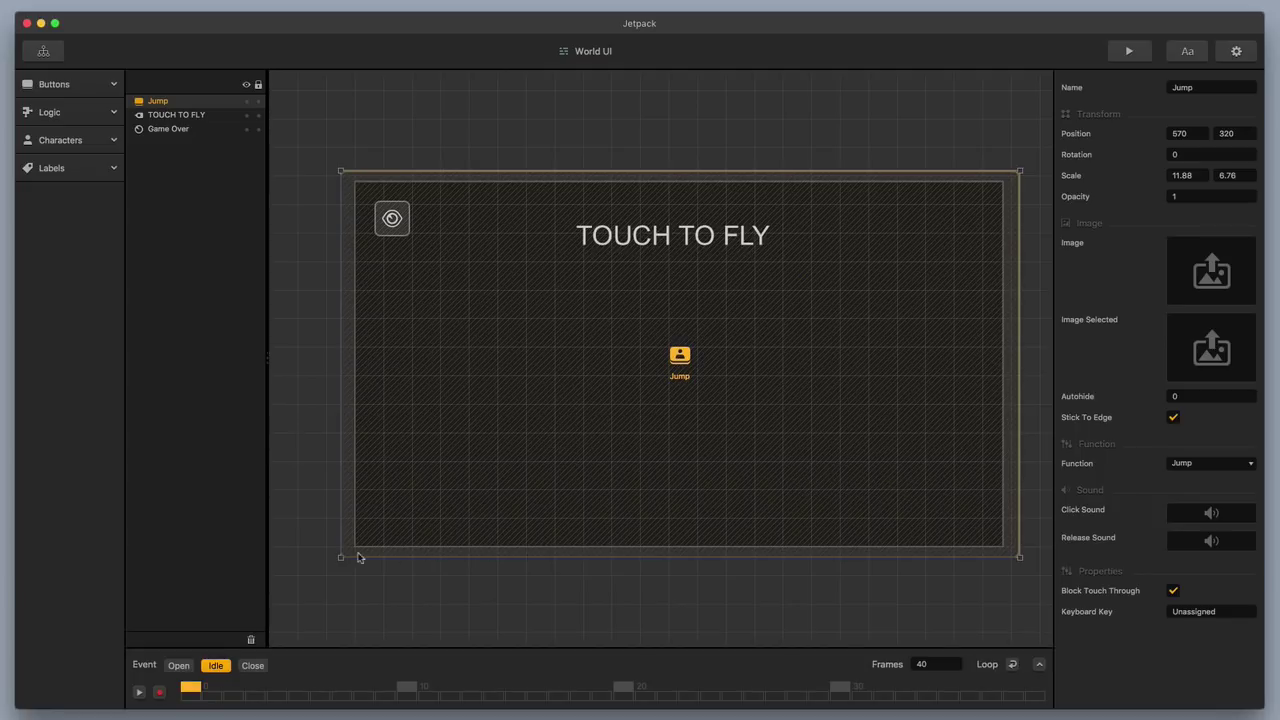
{"action": "left_click_drag", "start_coordinate": [339, 559], "coordinate": [691, 560]}
Add a second Character Button scaled to about 6.06 by 7.01 over the left half of the World UI, with its function set to Shoot.
{"action": "left_click", "coordinate": [62, 144]}
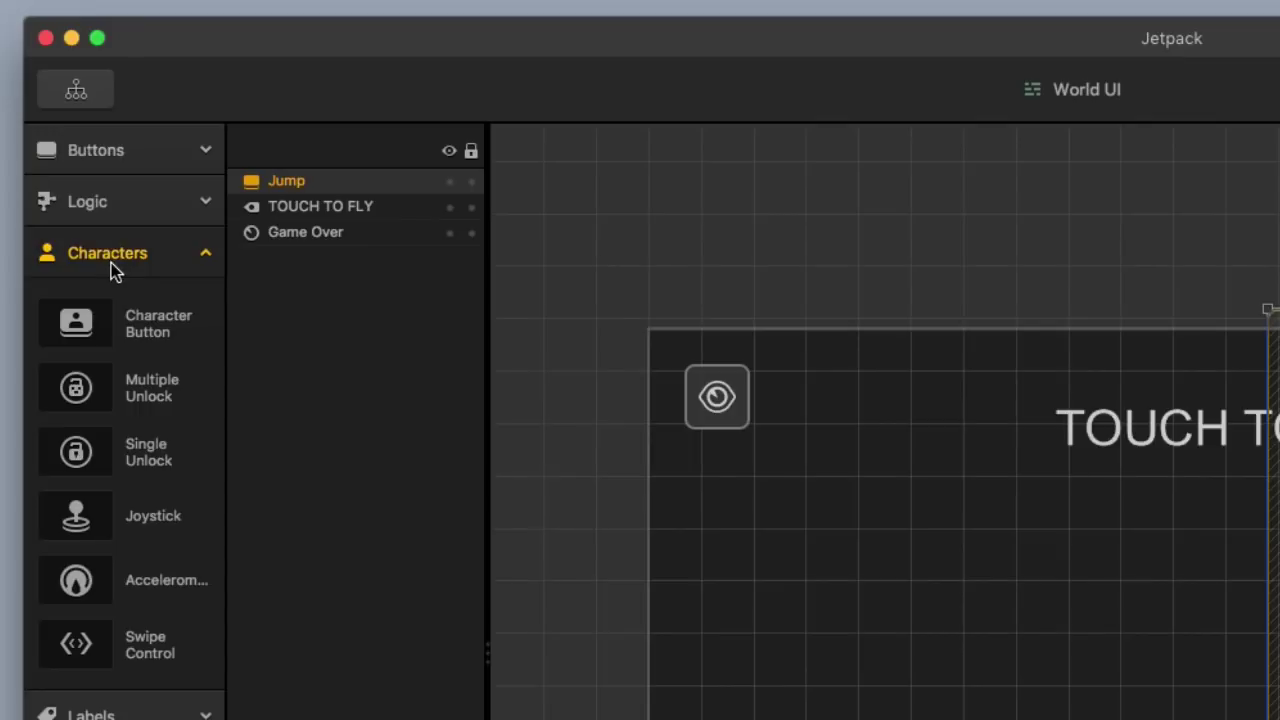
{"action": "left_click_drag", "start_coordinate": [160, 330], "coordinate": [910, 681]}
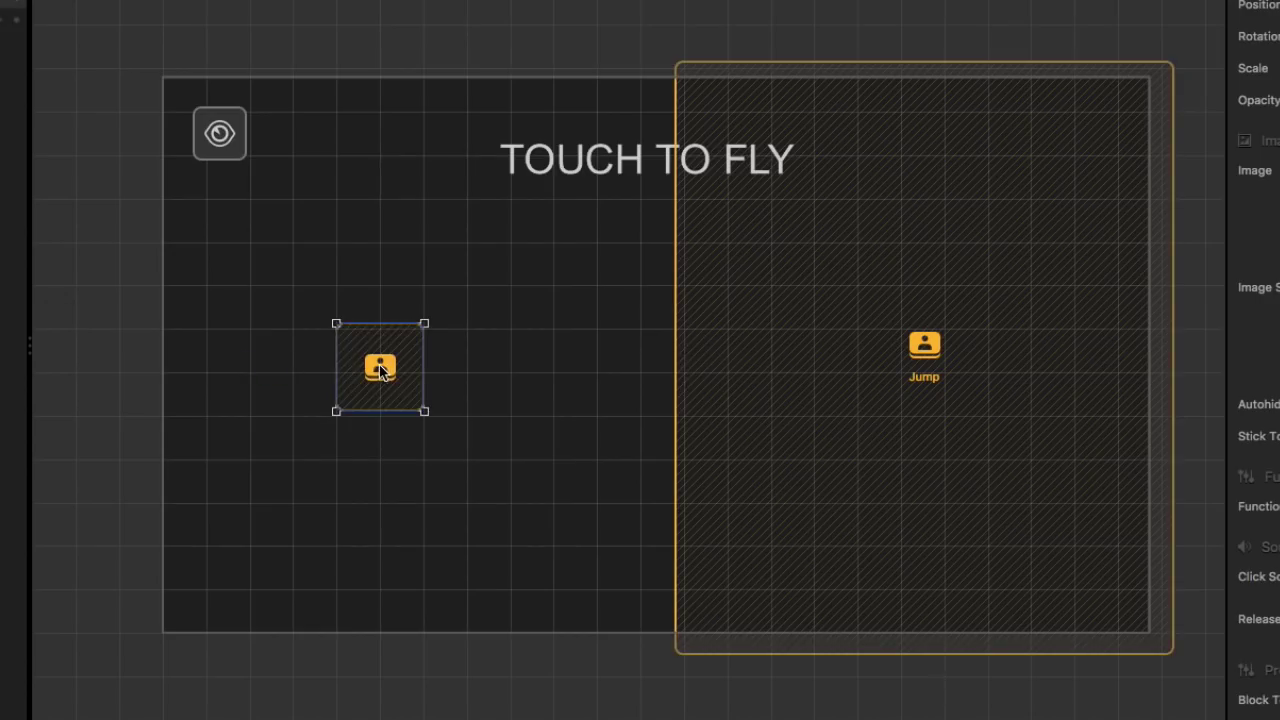
{"action": "left_click_drag", "start_coordinate": [424, 323], "coordinate": [645, 0]}
{"action": "left_click_drag", "start_coordinate": [476, 306], "coordinate": [286, 400]}
{"action": "left_click_drag", "start_coordinate": [456, 504], "coordinate": [675, 658]}
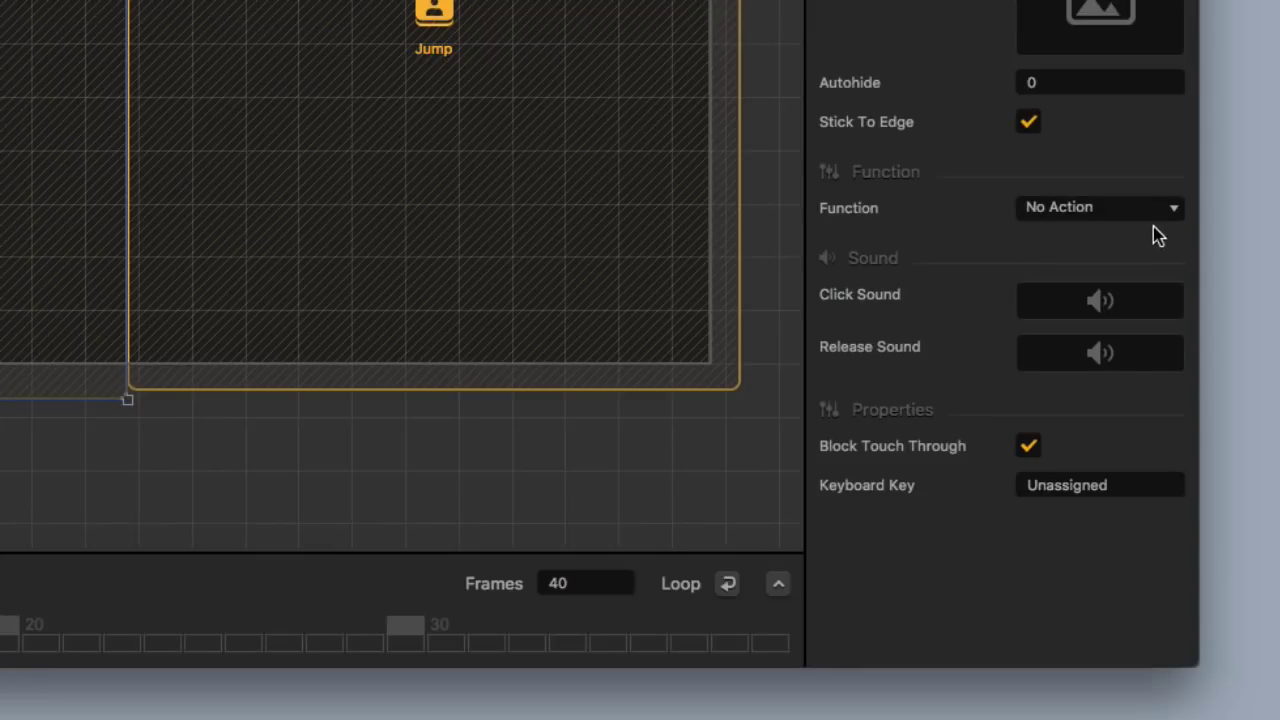
{"action": "left_click", "coordinate": [1135, 210]}
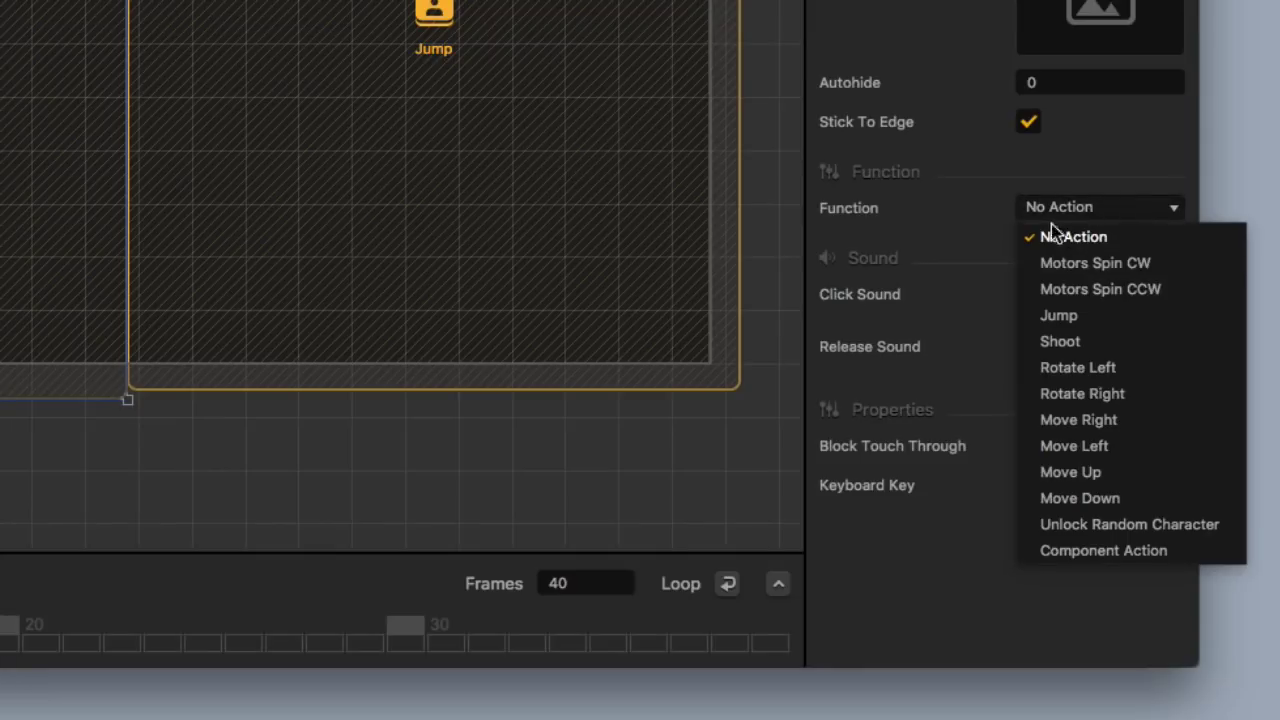
{"action": "left_click", "coordinate": [1098, 343]}
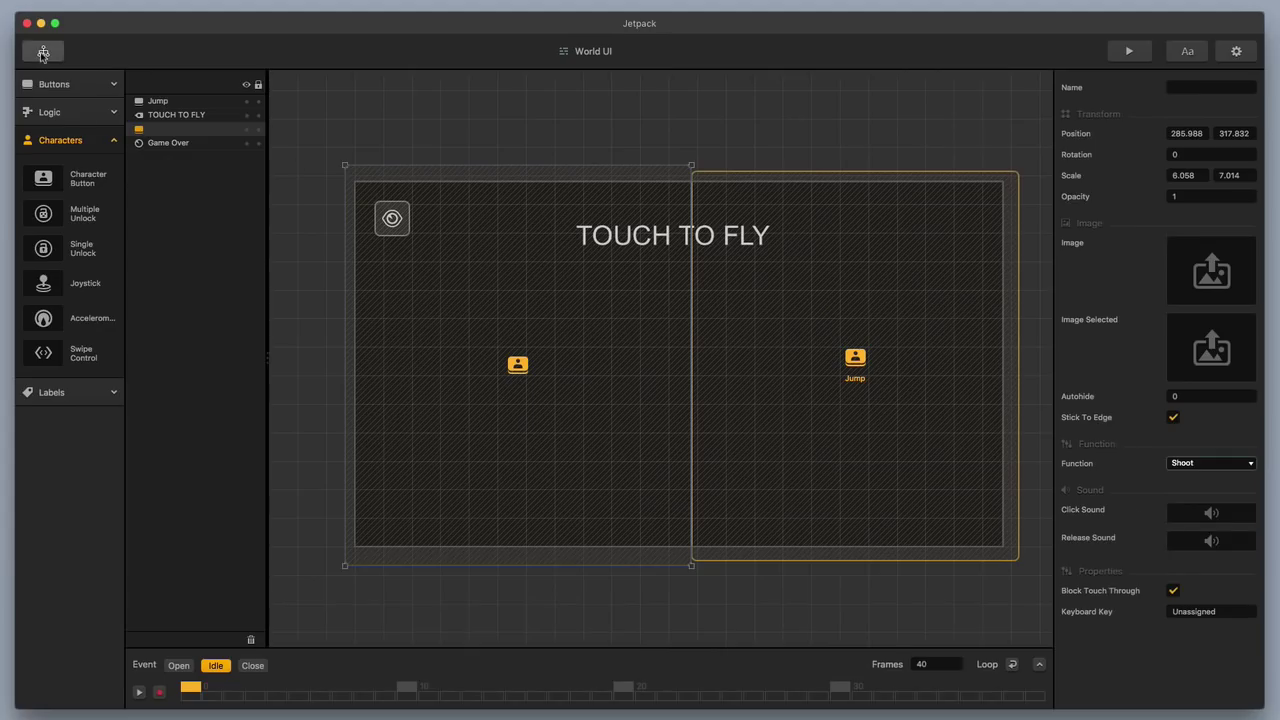
Reopen the World scene from the mind map and deactivate connection mode.
{"action": "left_click", "coordinate": [42, 53]}
{"action": "double_click", "coordinate": [583, 368]}
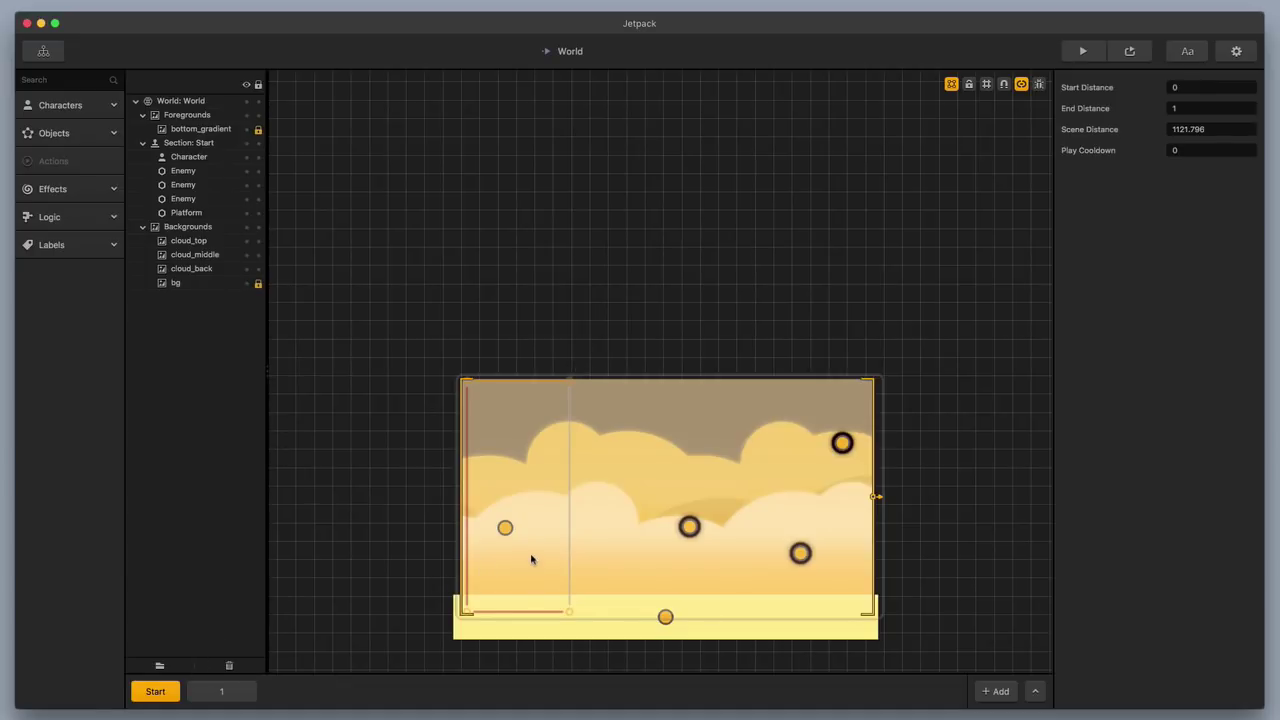
{"action": "left_click", "coordinate": [1021, 85]}
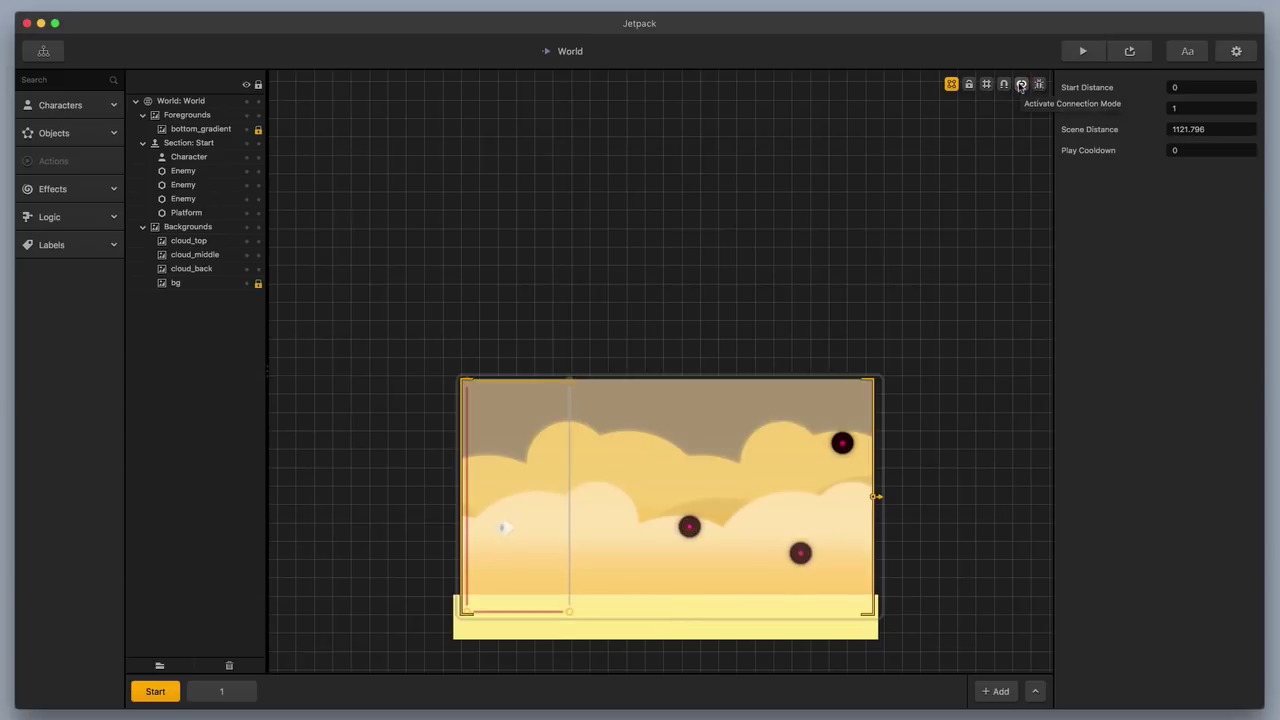
{"action": "scroll", "coordinate": [535, 546], "scroll_direction": "up", "scroll_amount": 5}
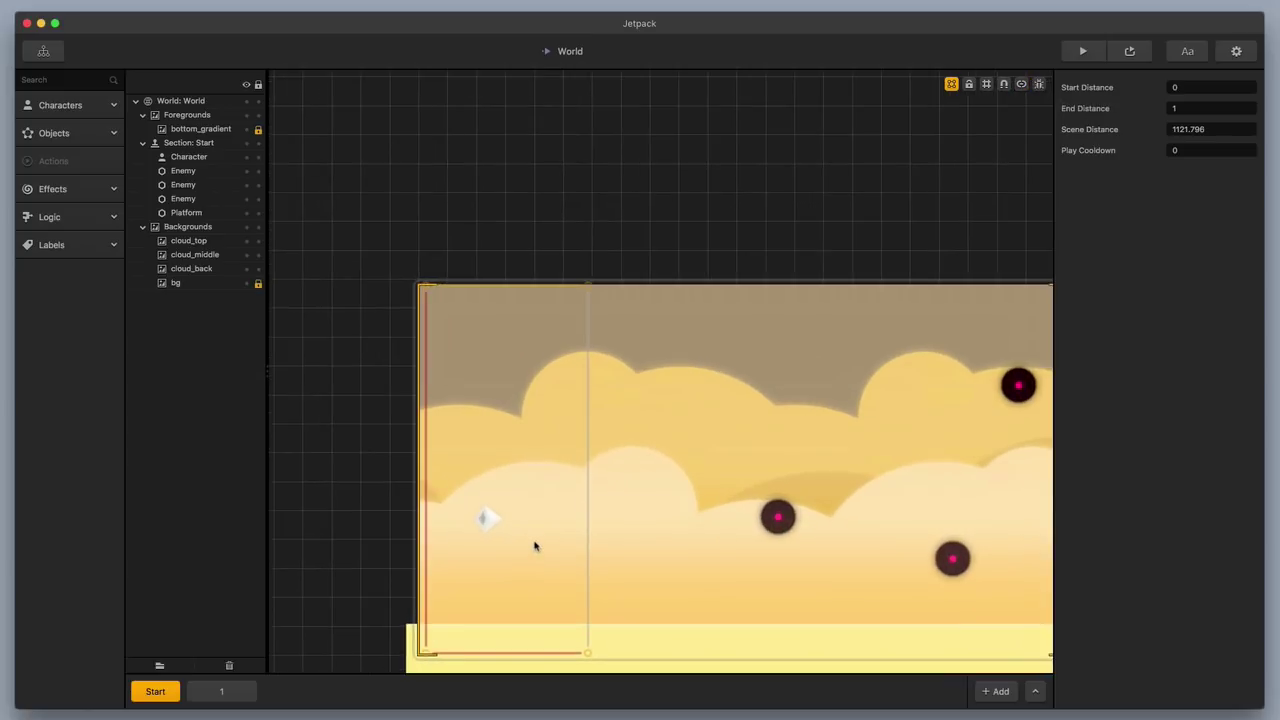
{"action": "left_click_drag", "start_coordinate": [554, 548], "coordinate": [484, 454]}
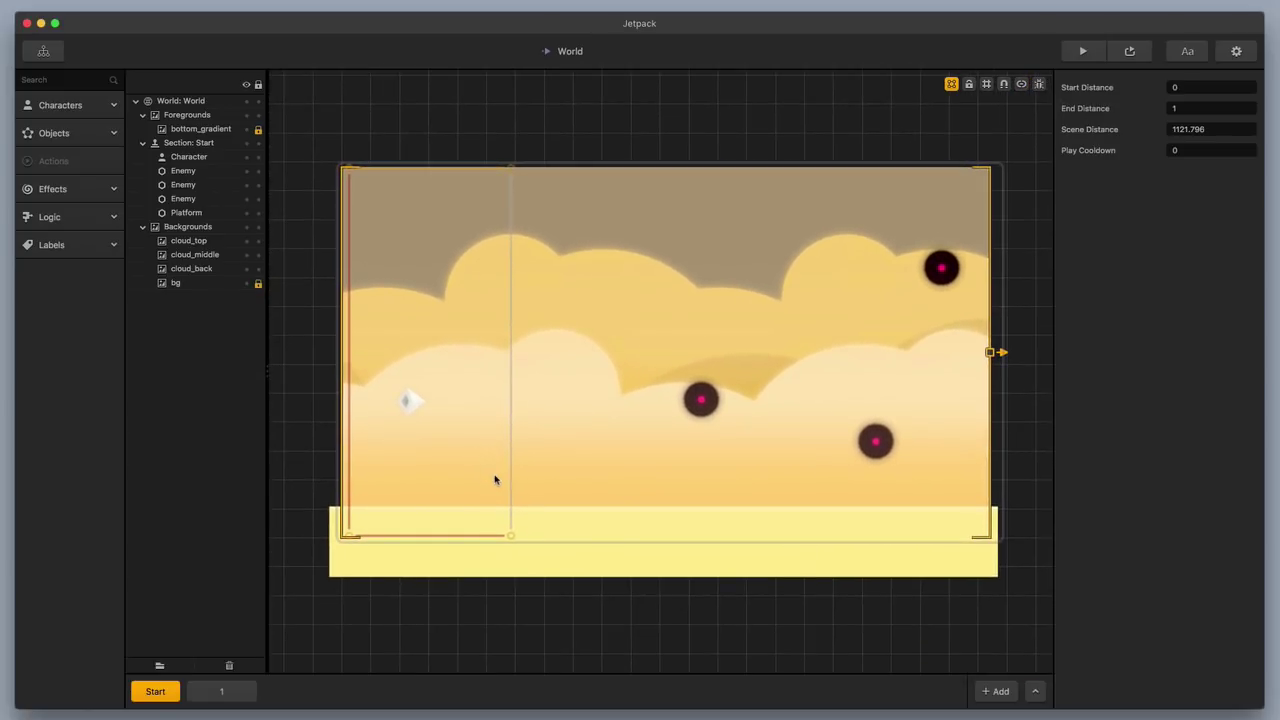
Add the bullet image to the Start section as an object just in front of the character, at about 162, 236.
{"action": "left_click", "coordinate": [411, 405]}
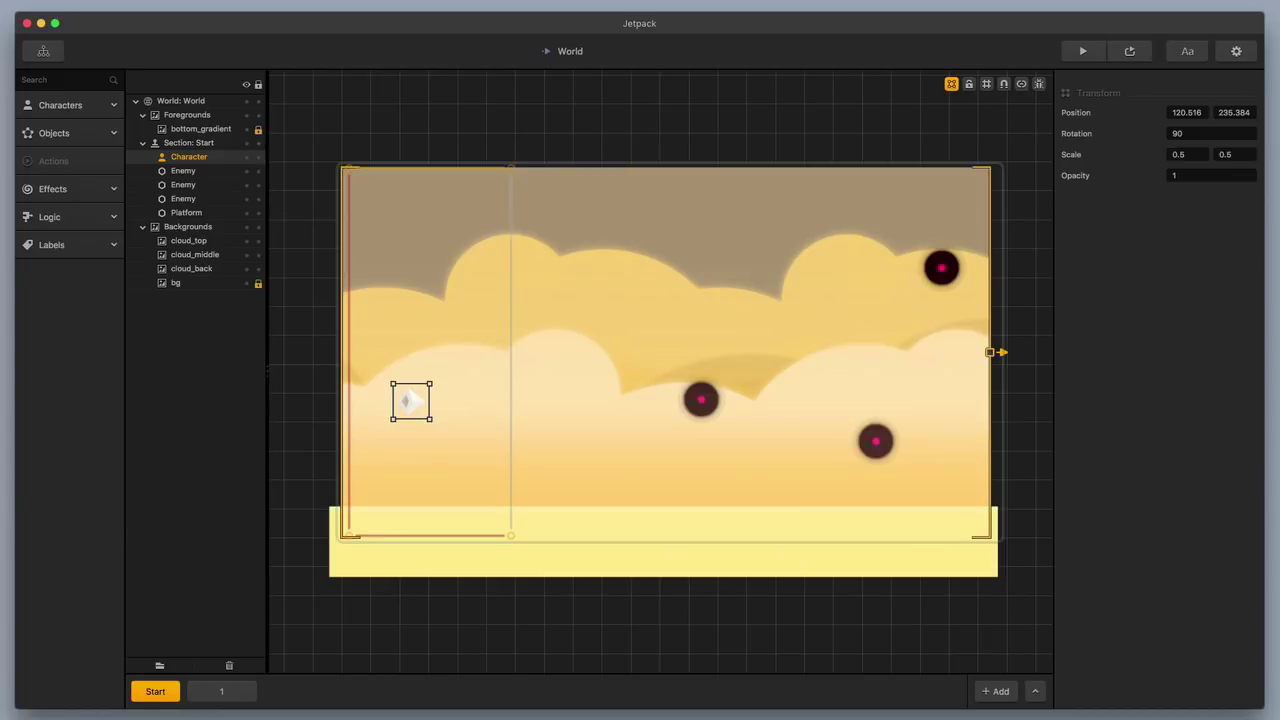
{"action": "left_click_drag", "start_coordinate": [1230, 420], "coordinate": [820, 283]}
{"action": "left_click_drag", "start_coordinate": [668, 373], "coordinate": [442, 404]}
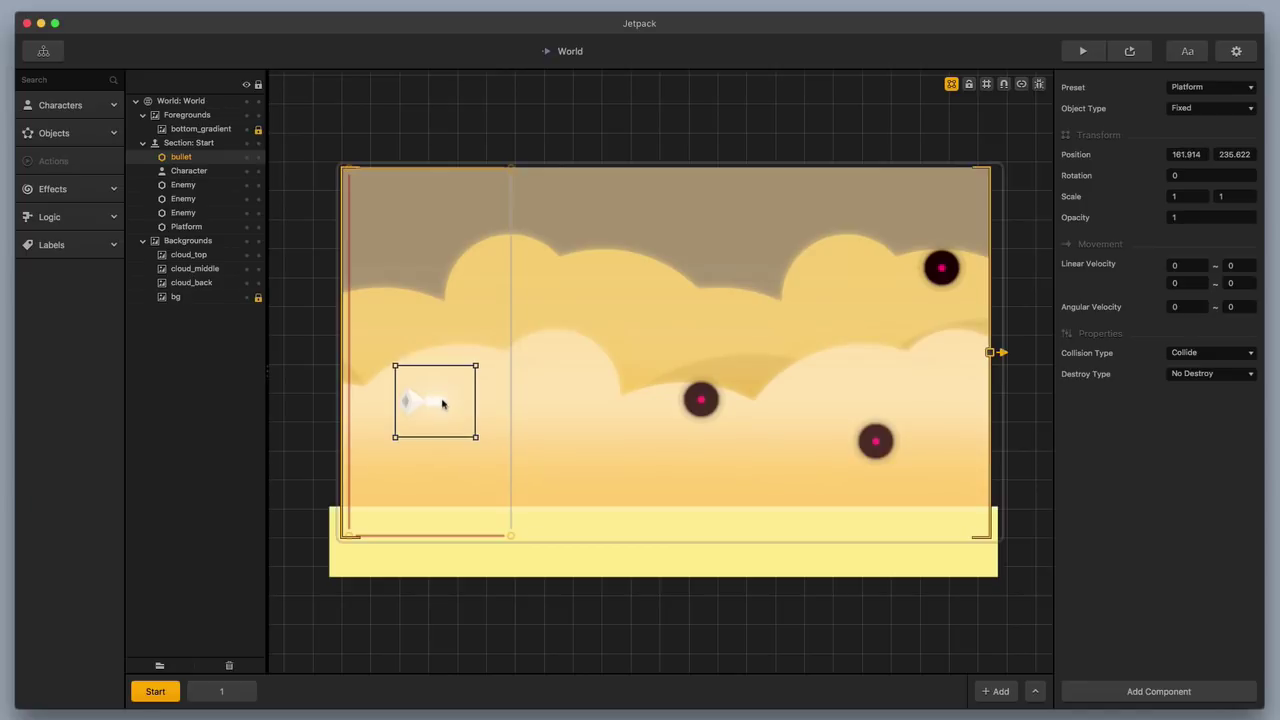
Apply the Character Bullet preset to the bullet object in the Start section.
{"action": "scroll", "coordinate": [442, 403], "scroll_direction": "up", "scroll_amount": 5}
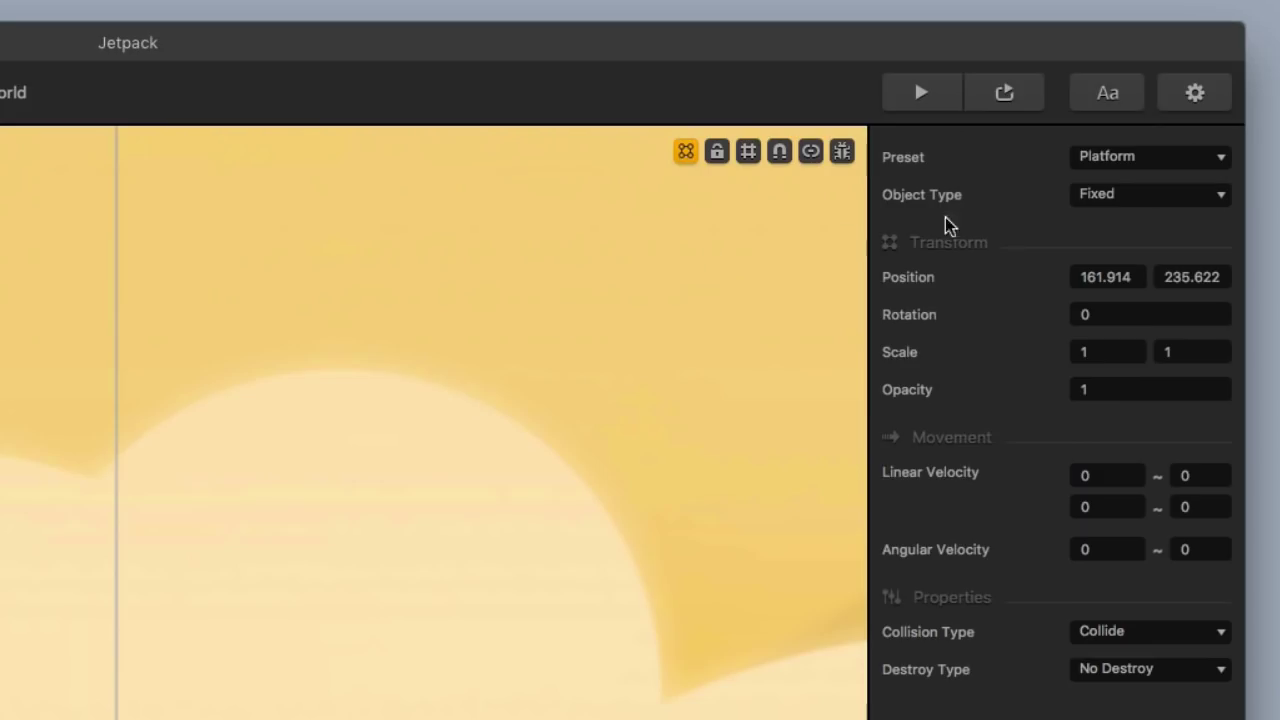
{"action": "left_click", "coordinate": [1183, 87]}
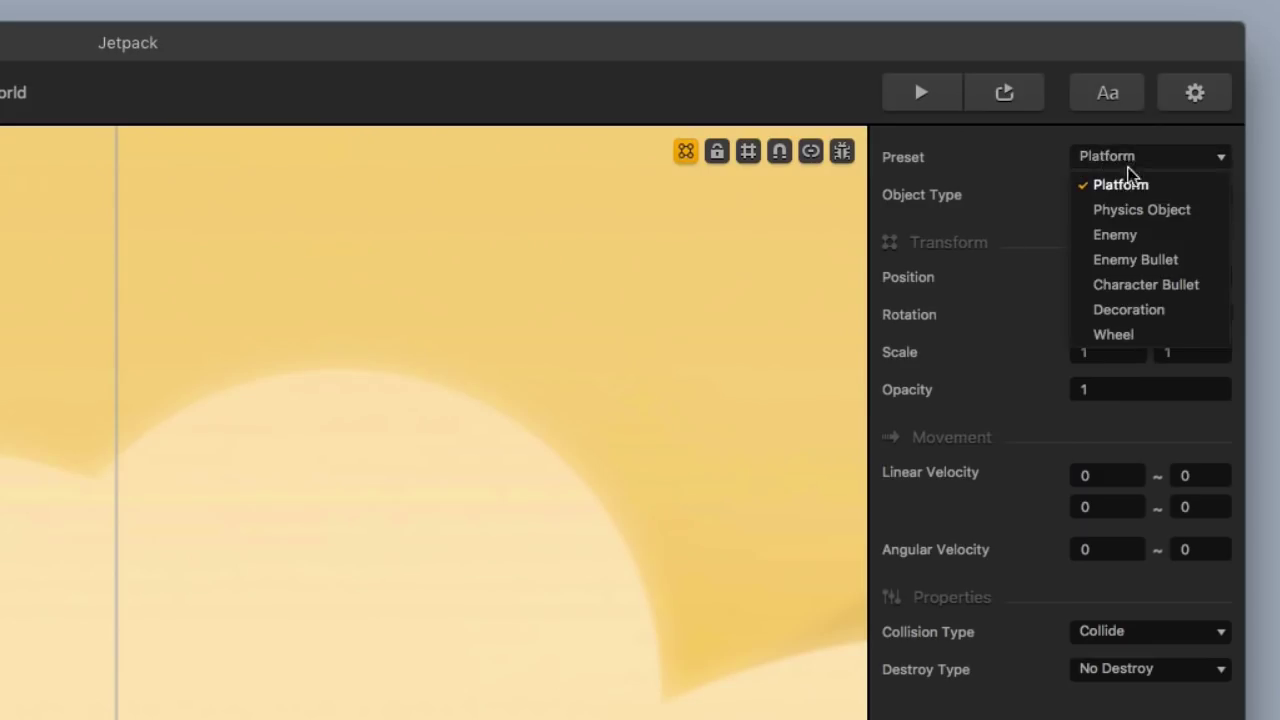
{"action": "left_click", "coordinate": [1150, 289]}
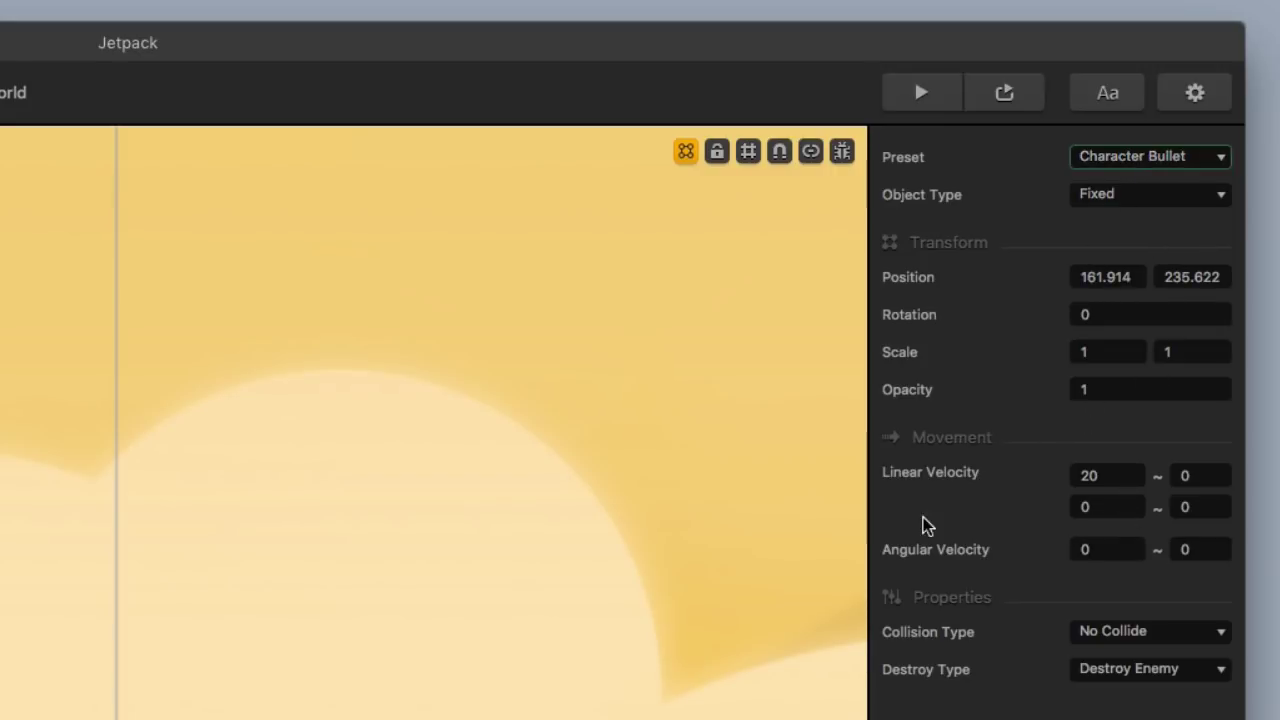
{"action": "left_click", "coordinate": [1088, 478]}
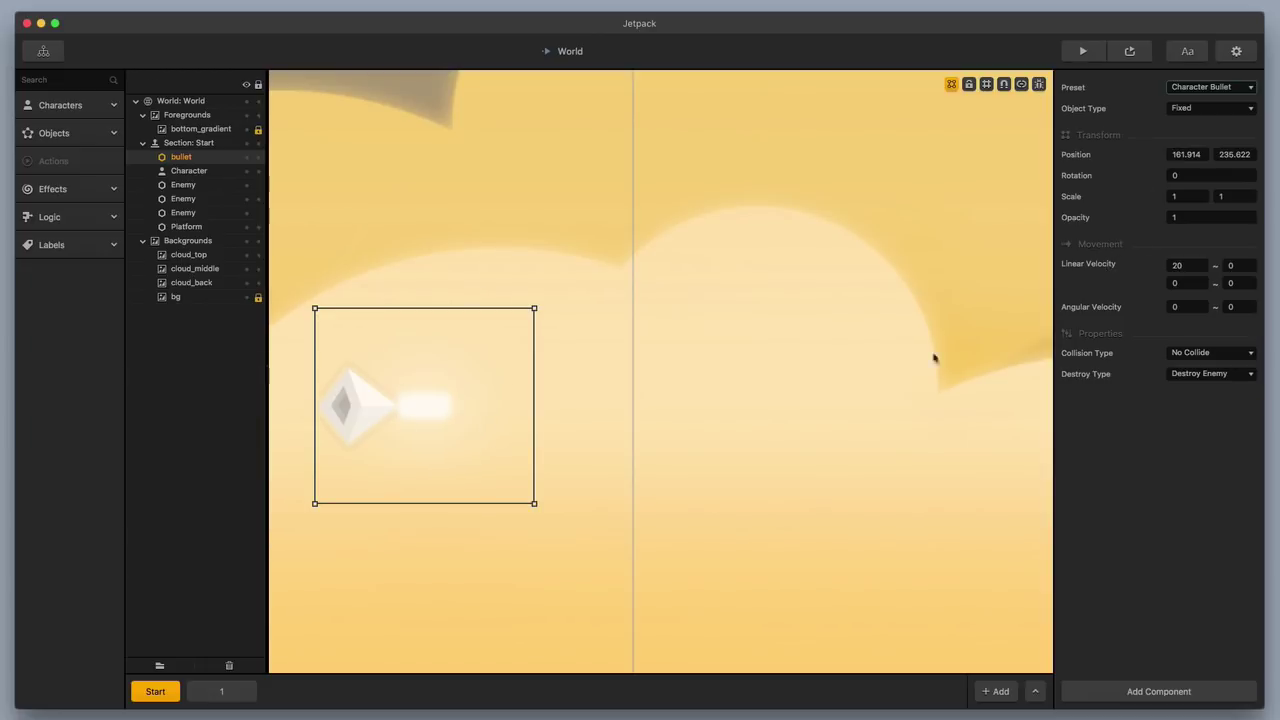
Add a Spawner component to the bullet with a spawn rate of 2.3 and the spawn action set to Shooting.
{"action": "scroll", "coordinate": [587, 446], "scroll_direction": "down", "scroll_amount": 5}
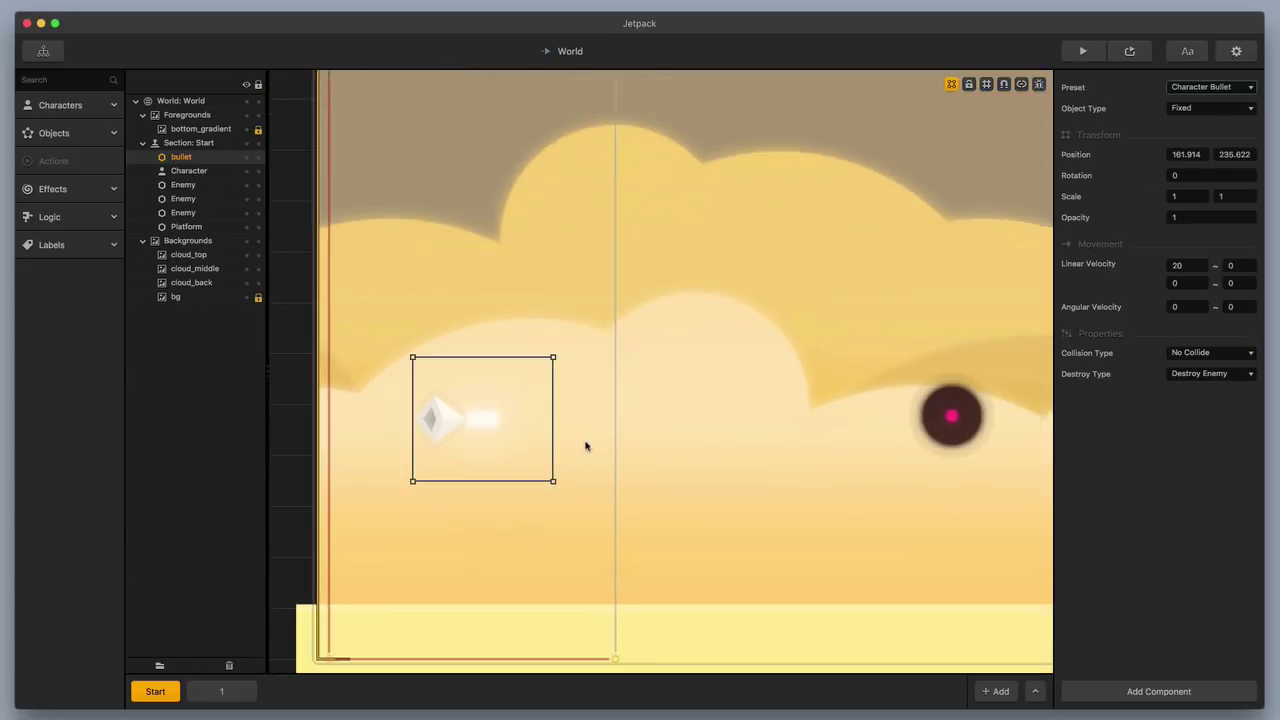
{"action": "scroll", "coordinate": [579, 446], "scroll_direction": "up", "scroll_amount": 2}
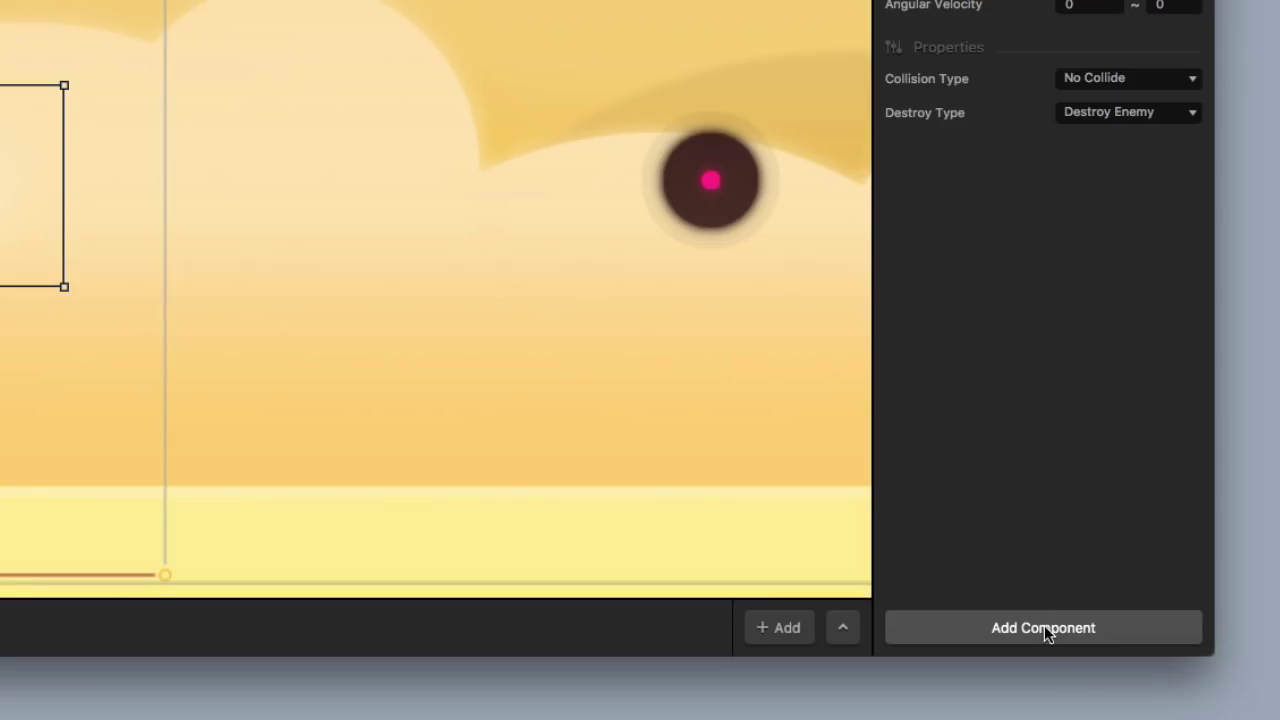
{"action": "left_click", "coordinate": [1044, 625]}
{"action": "left_click", "coordinate": [1104, 675]}
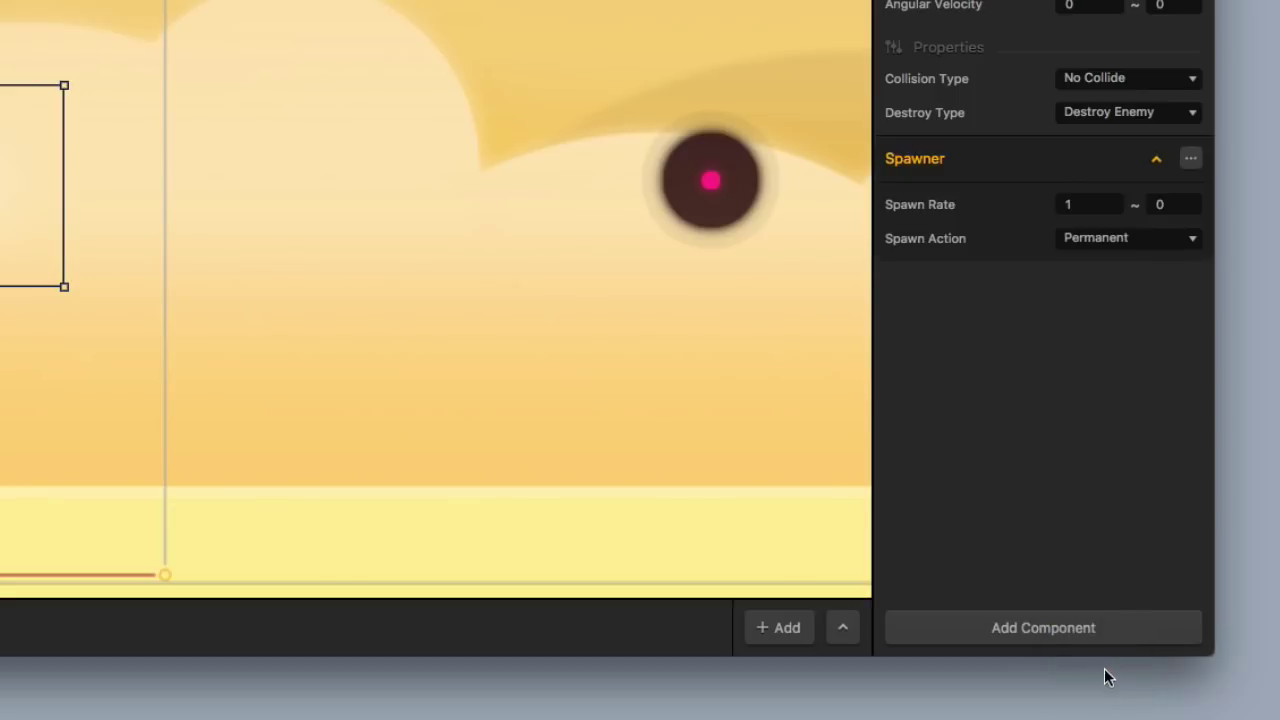
{"action": "left_click", "coordinate": [1084, 204]}
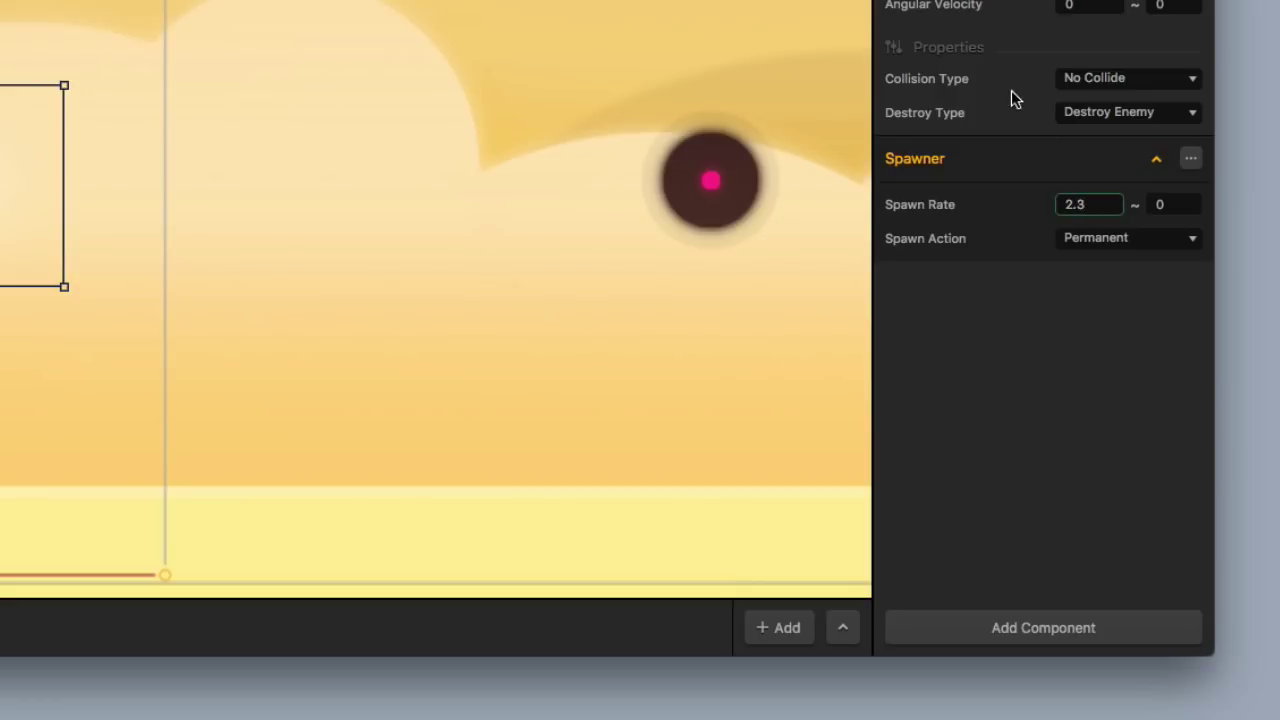
{"action": "left_click", "coordinate": [988, 315]}
{"action": "left_click", "coordinate": [1108, 243]}
{"action": "left_click", "coordinate": [1120, 289]}
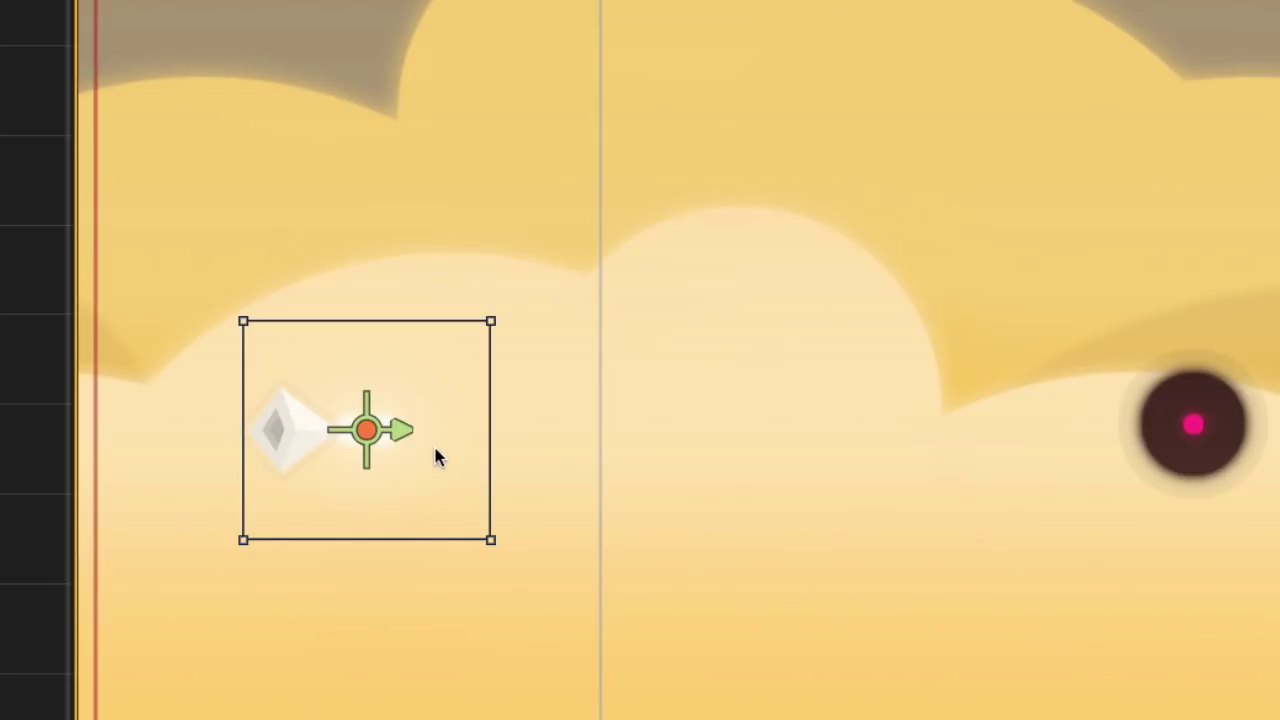
Activate connection mode and connect the character's center to the bullet's center.
{"action": "key", "text": "q"}
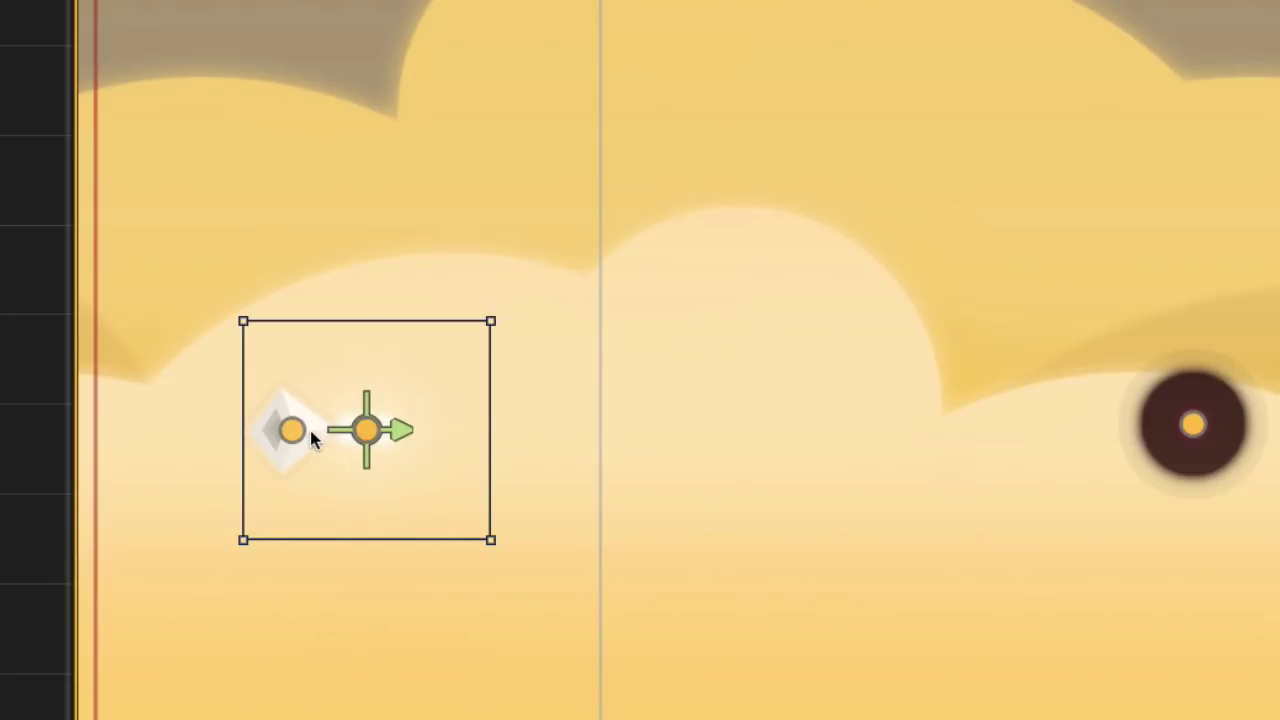
{"action": "left_click_drag", "start_coordinate": [294, 430], "coordinate": [364, 430]}
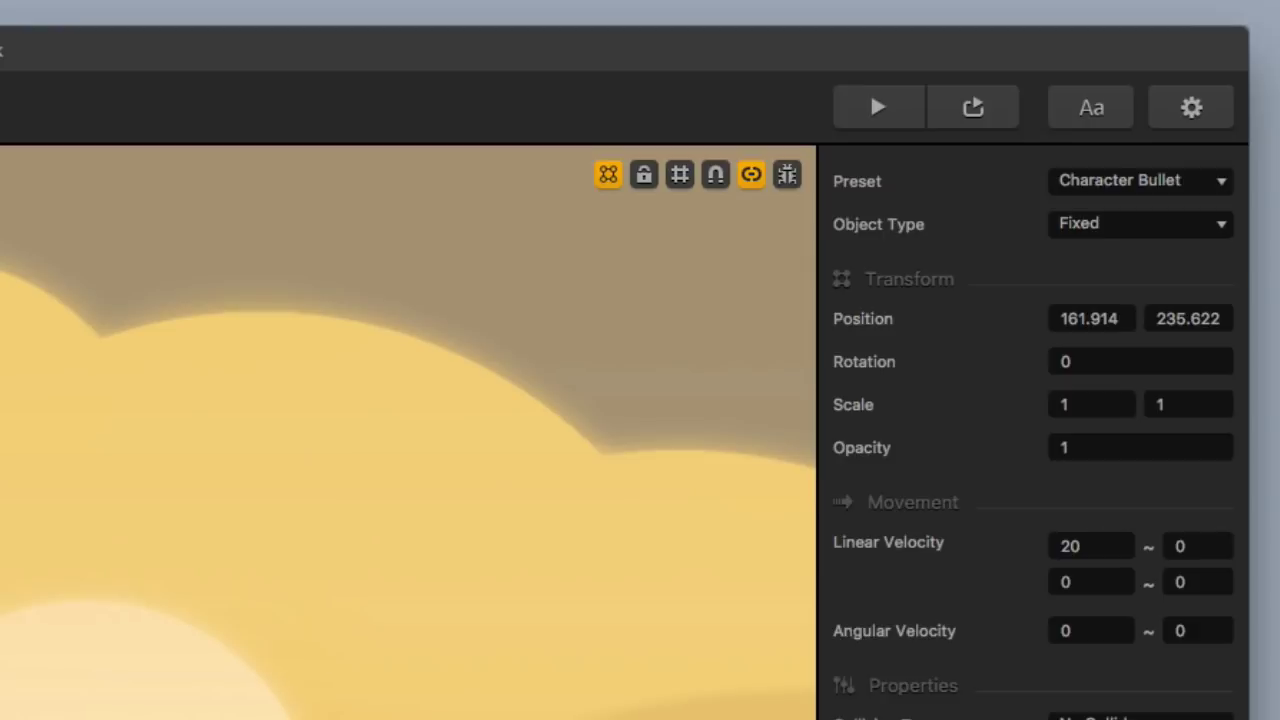
{"action": "left_click", "coordinate": [750, 178]}
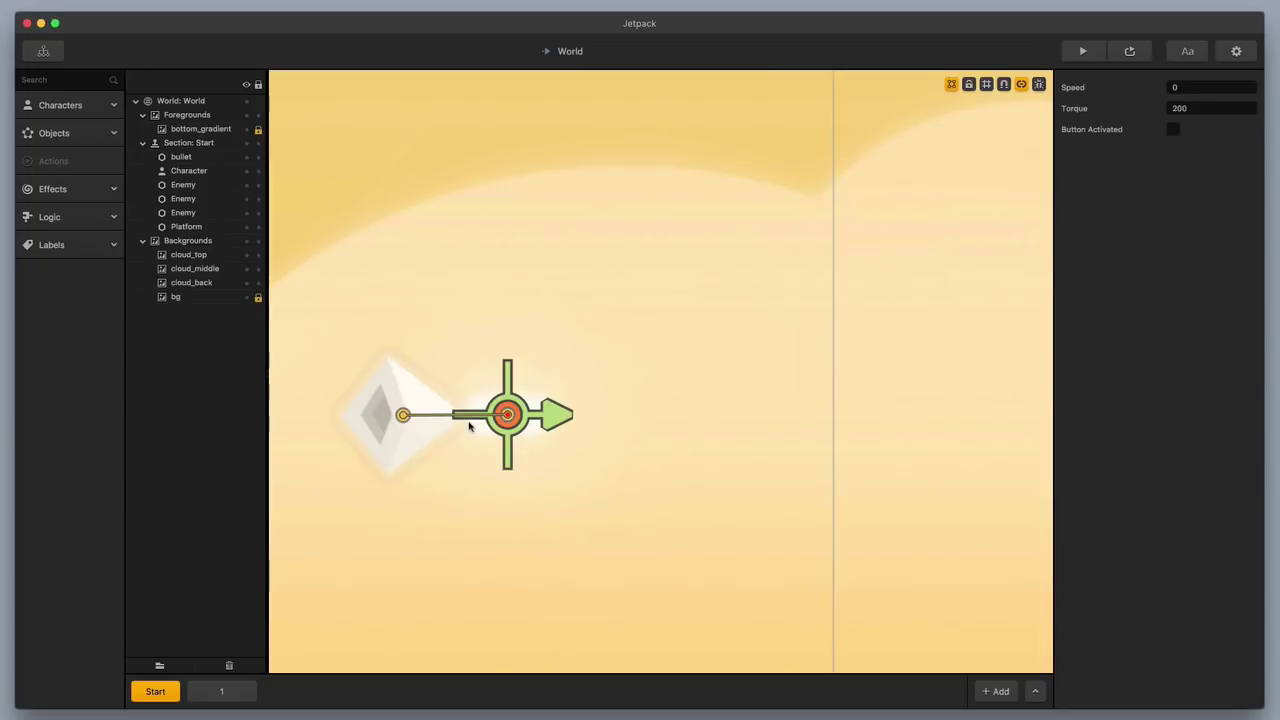
Nudge the bullet slightly toward the character, to about 161.47, 235.62.
{"action": "left_click_drag", "start_coordinate": [479, 449], "coordinate": [720, 386]}
{"action": "scroll", "coordinate": [757, 370], "scroll_direction": "up", "scroll_amount": 1}
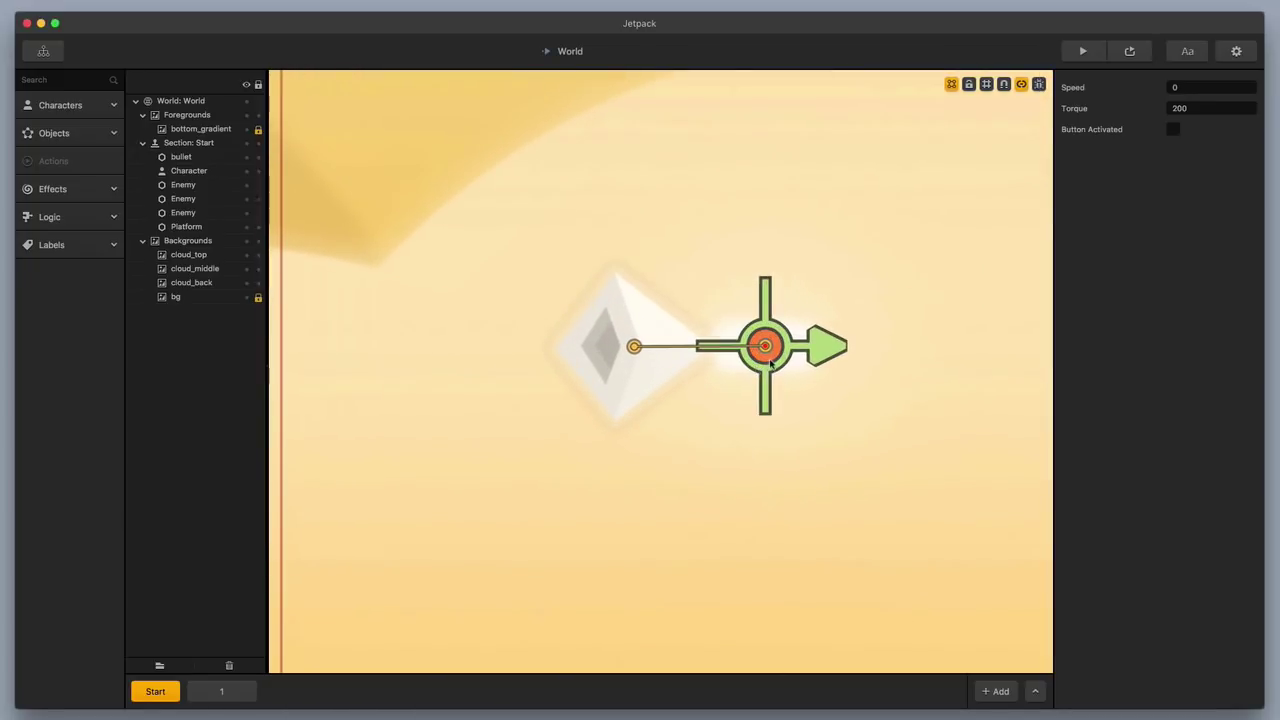
{"action": "left_click", "coordinate": [802, 348]}
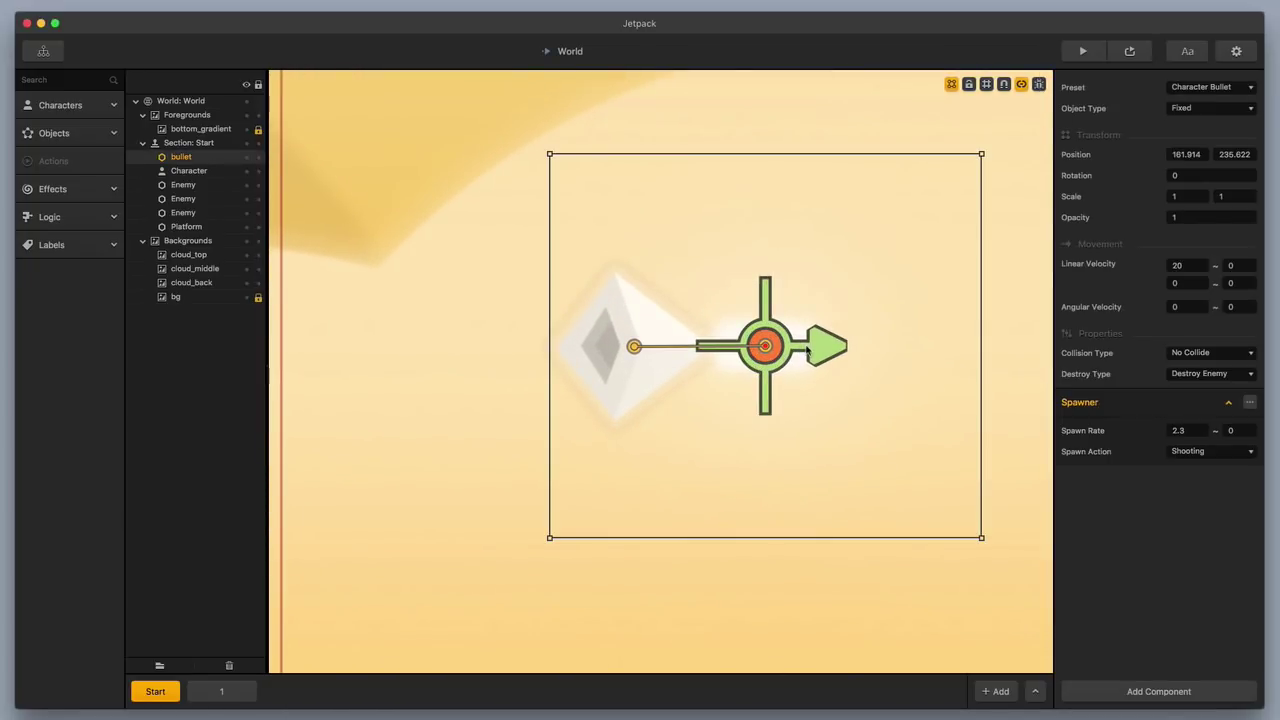
{"action": "mouse_move", "coordinate": [807, 348]}
{"action": "left_mouse_down"}
{"action": "mouse_move", "coordinate": [875, 349]}
{"action": "mouse_move", "coordinate": [841, 273]}
{"action": "mouse_move", "coordinate": [732, 385]}
{"action": "mouse_move", "coordinate": [717, 364]}
{"action": "mouse_move", "coordinate": [886, 329]}
{"action": "mouse_move", "coordinate": [860, 354]}
{"action": "mouse_move", "coordinate": [889, 345]}
{"action": "mouse_move", "coordinate": [806, 348]}
{"action": "left_mouse_up"}
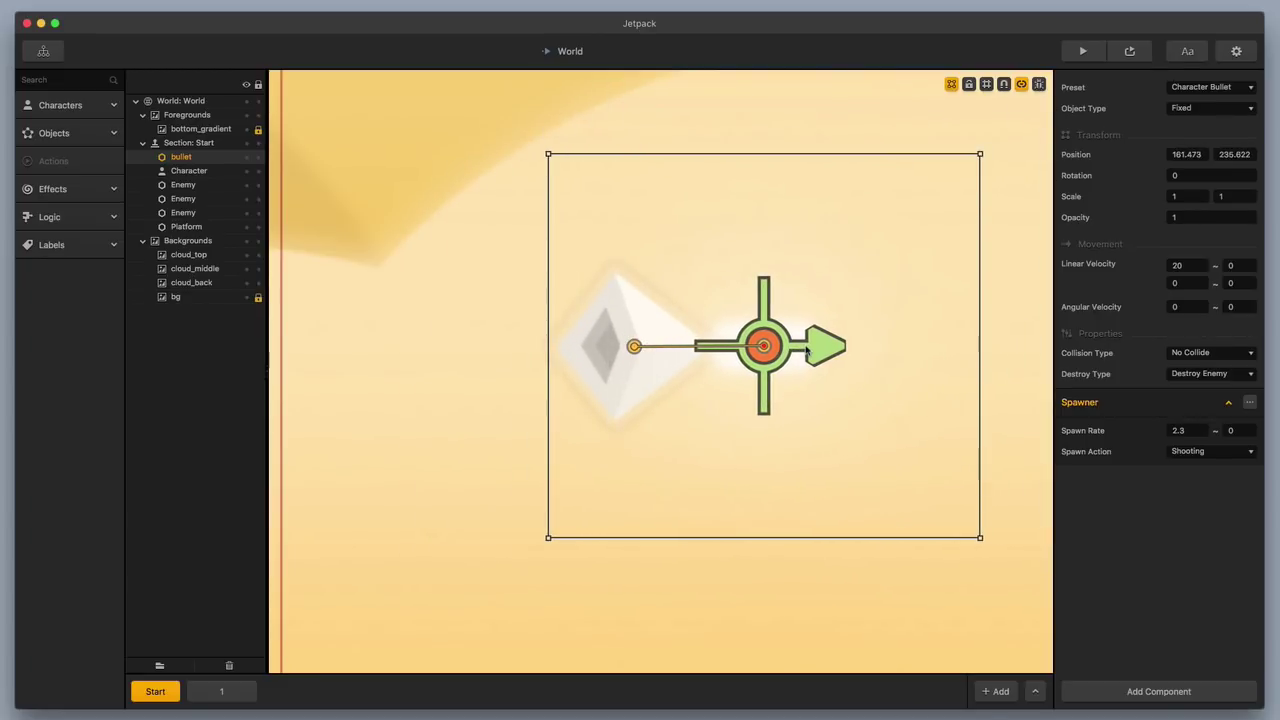
Open the World UI scene from the mind map and assign Space as the Shoot button's keyboard key.
{"action": "scroll", "coordinate": [804, 386], "scroll_direction": "down", "scroll_amount": 10}
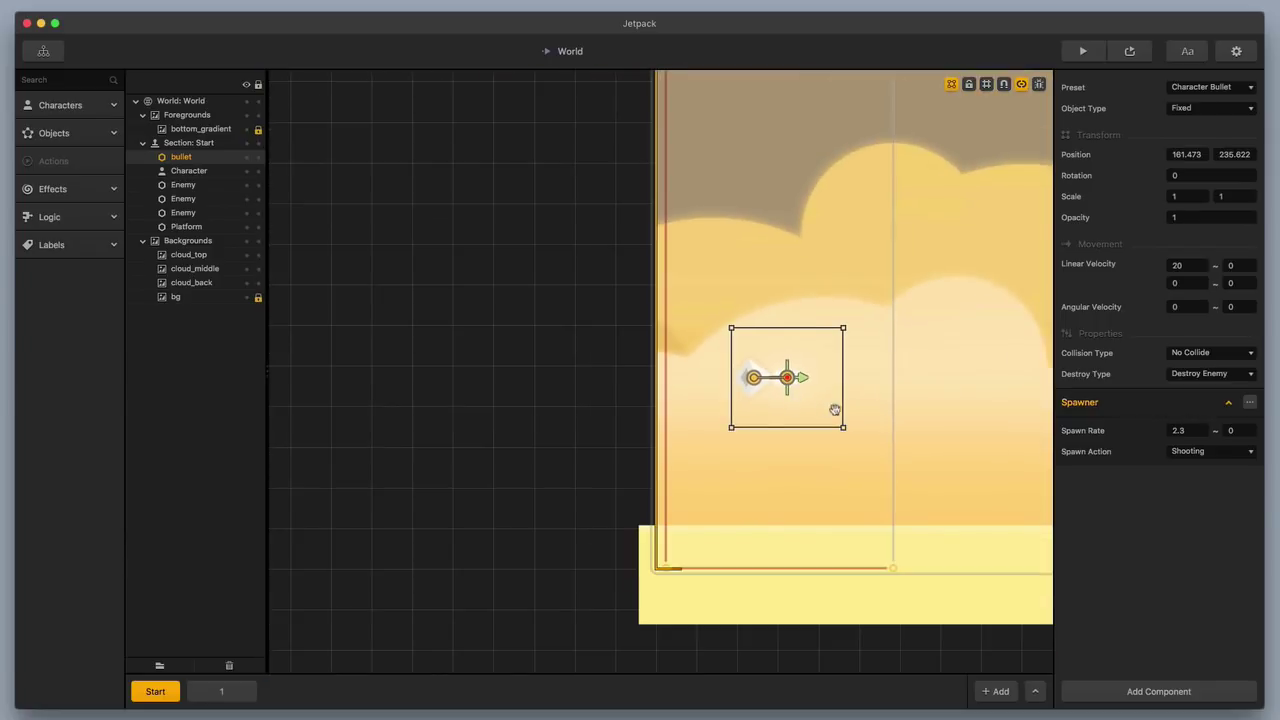
{"action": "left_click_drag", "start_coordinate": [833, 409], "coordinate": [428, 434]}
{"action": "scroll", "coordinate": [724, 475], "scroll_direction": "down", "scroll_amount": 5}
{"action": "left_click_drag", "start_coordinate": [728, 469], "coordinate": [677, 480]}
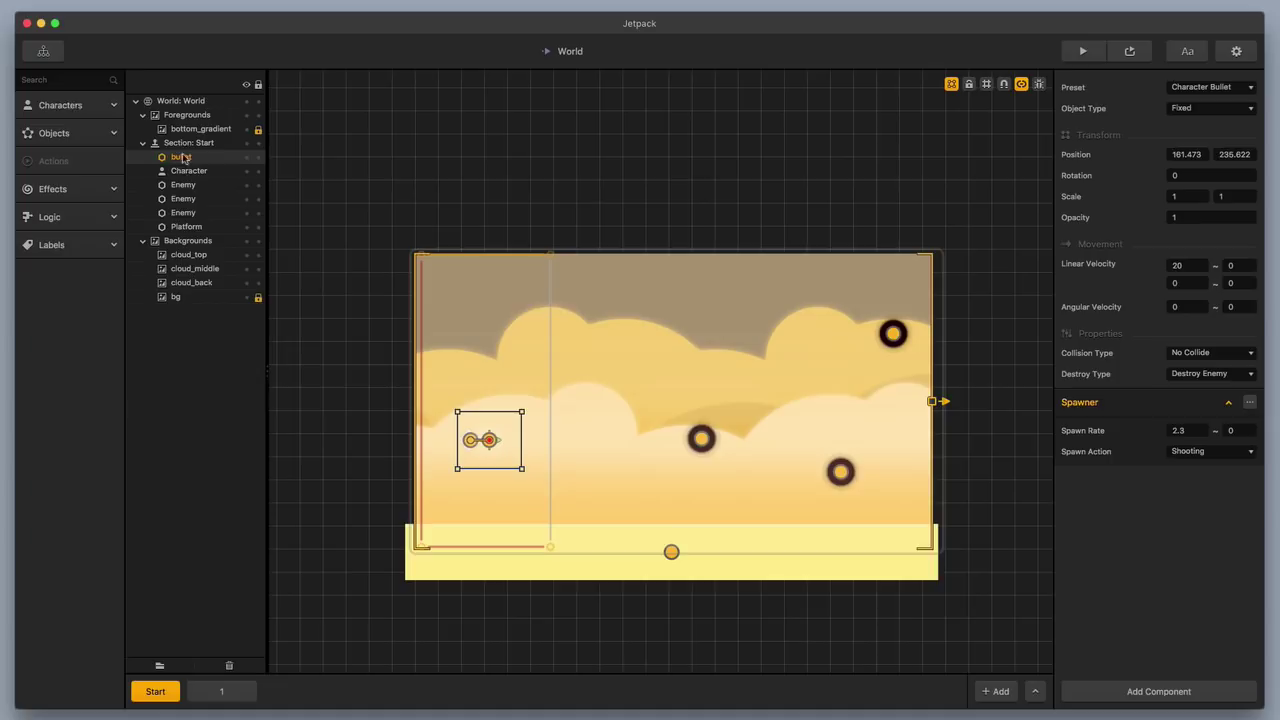
{"action": "left_click", "coordinate": [44, 53]}
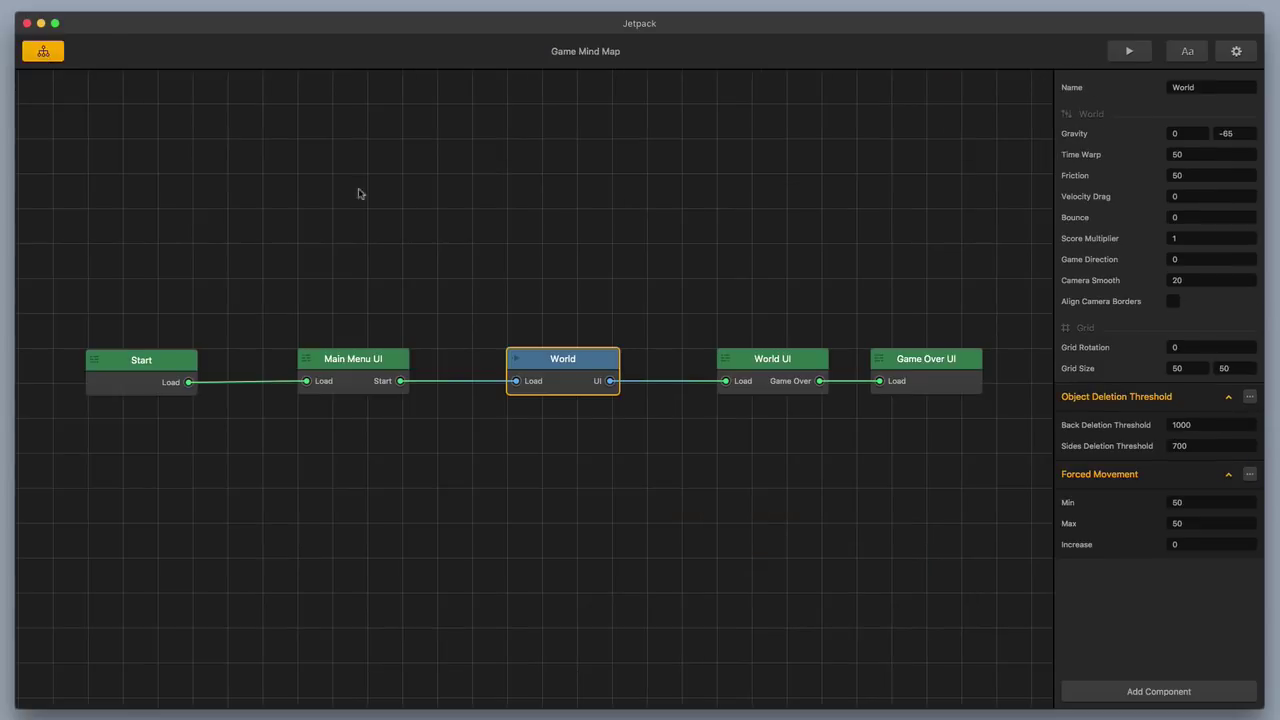
{"action": "double_click", "coordinate": [809, 368]}
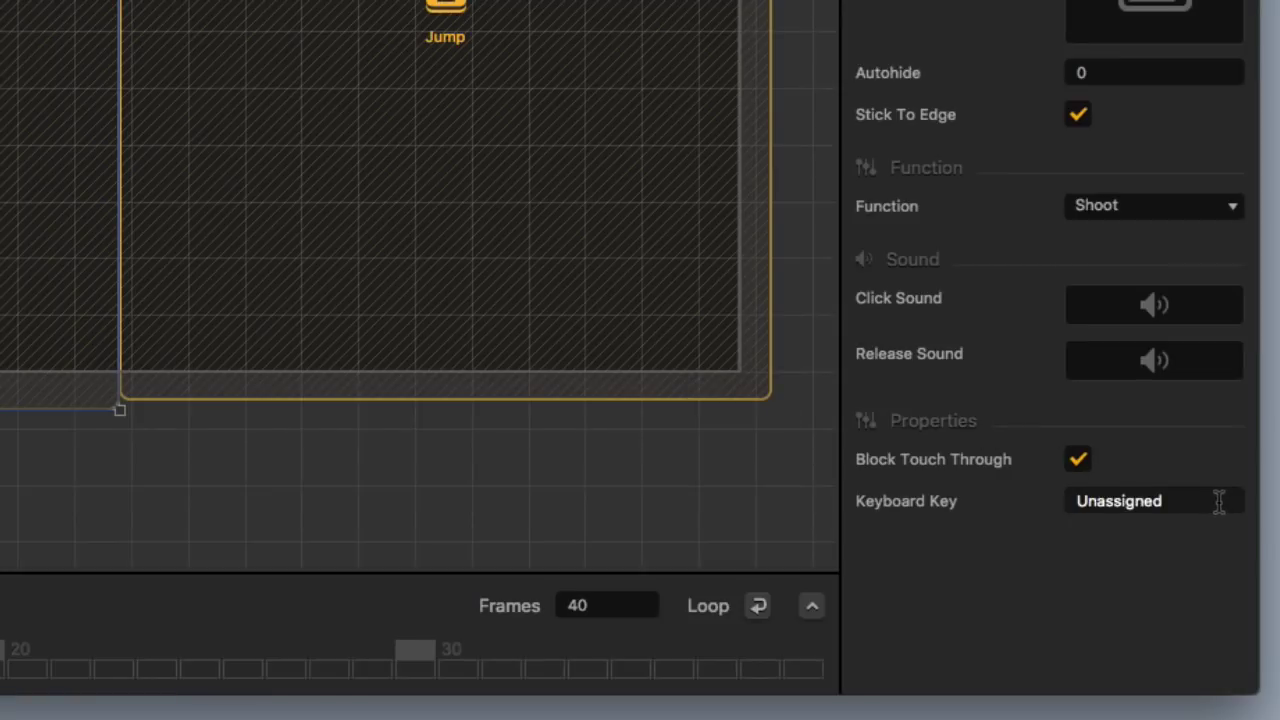
{"action": "left_click", "coordinate": [1245, 612]}
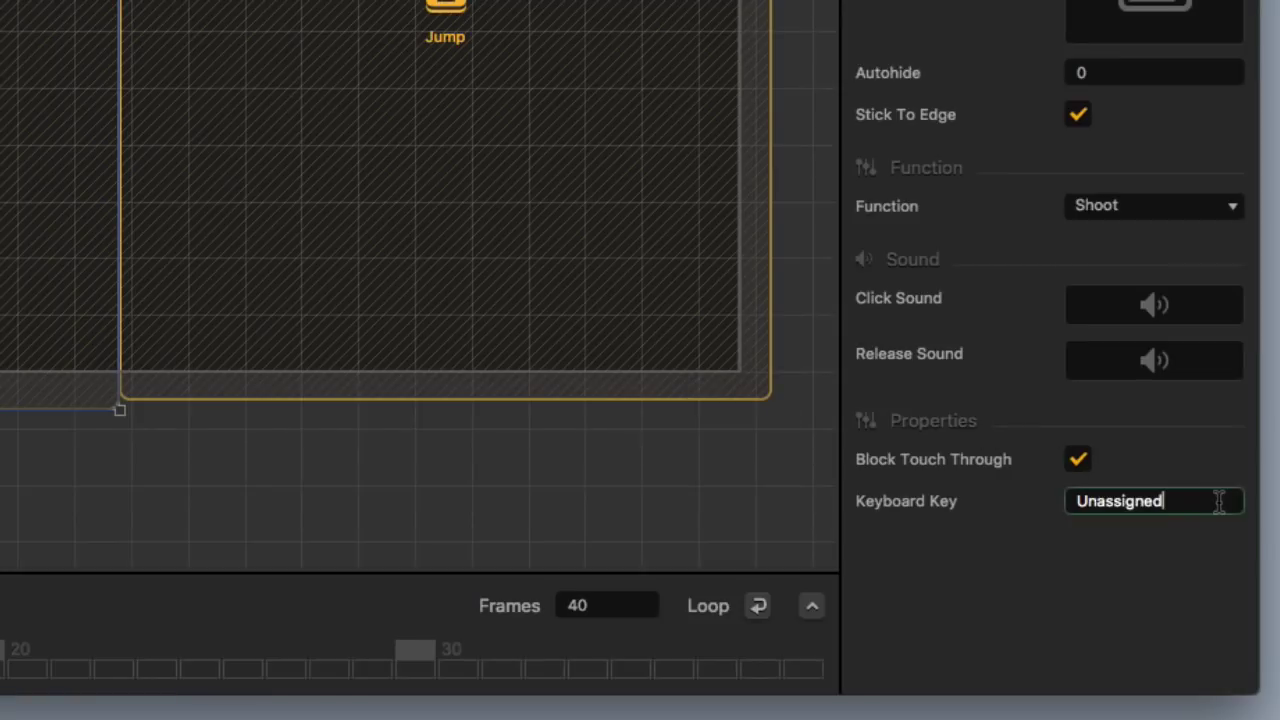
{"action": "left_click_drag", "start_coordinate": [1244, 612], "coordinate": [1131, 614]}
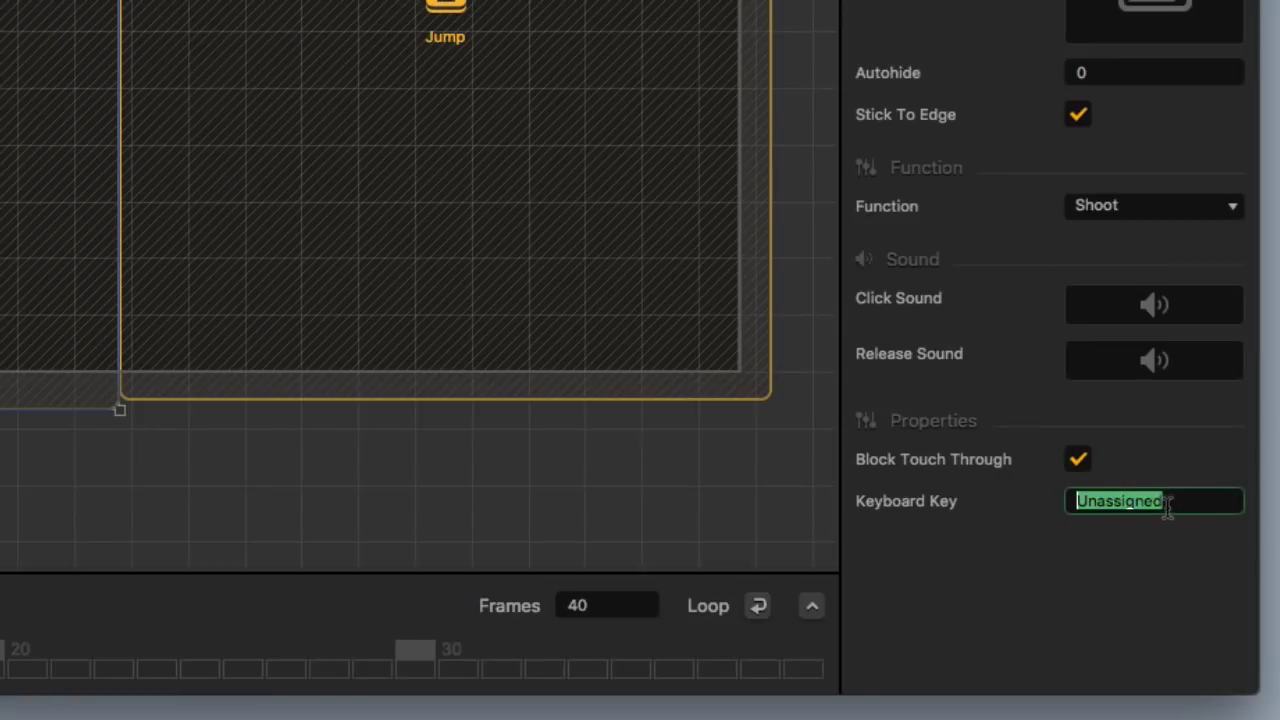
{"action": "key", "text": "space"}
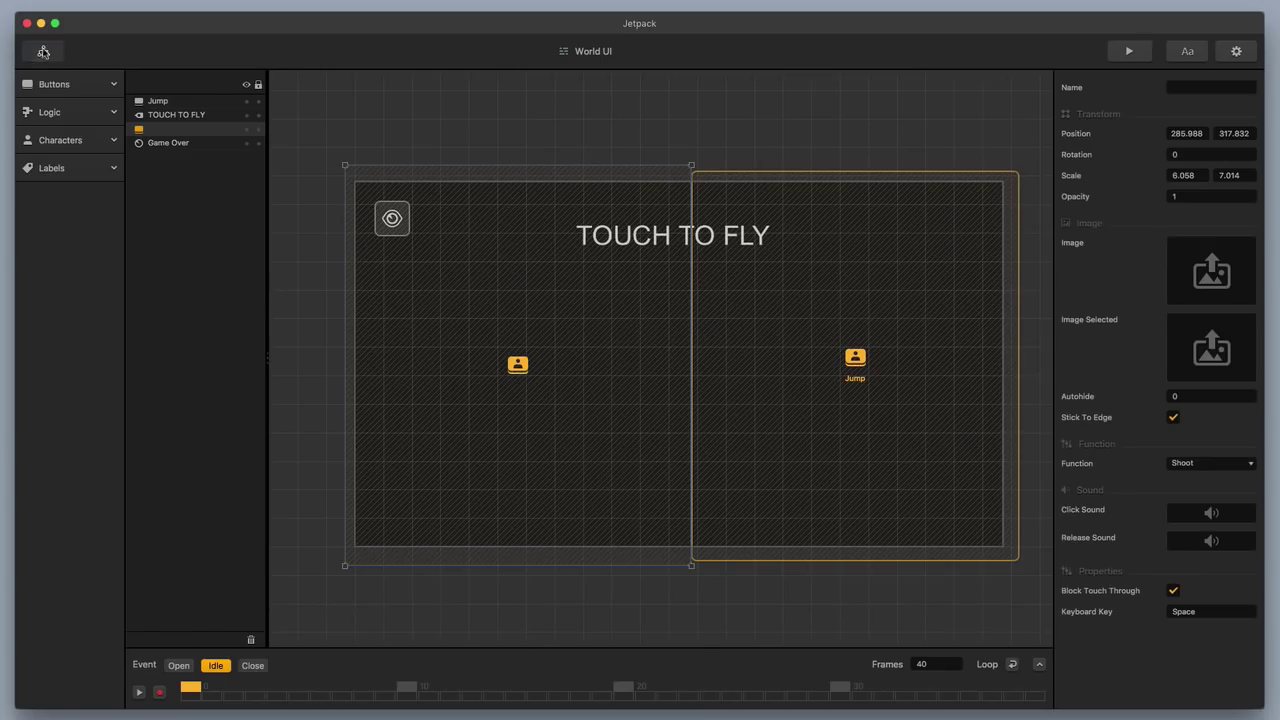
Reopen the World scene from the mind map and start the game in a preview.
{"action": "left_click", "coordinate": [43, 51]}
{"action": "double_click", "coordinate": [598, 365]}
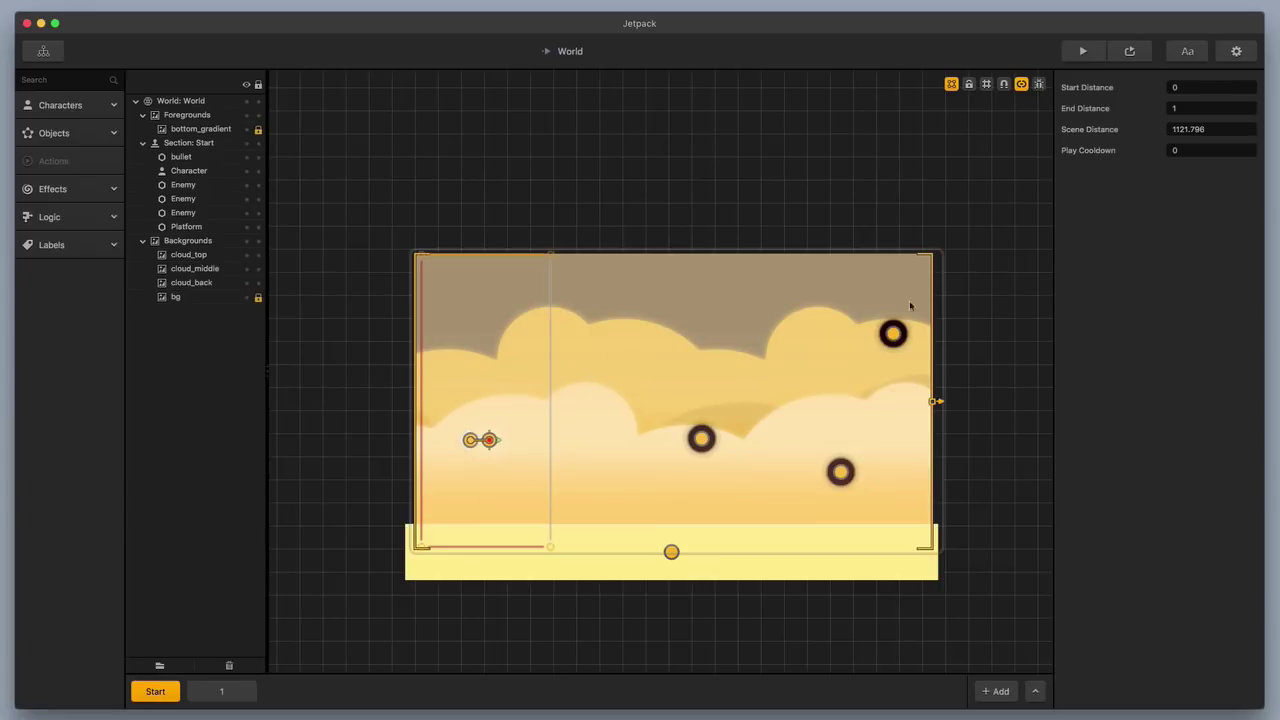
{"action": "left_click", "coordinate": [1084, 56]}
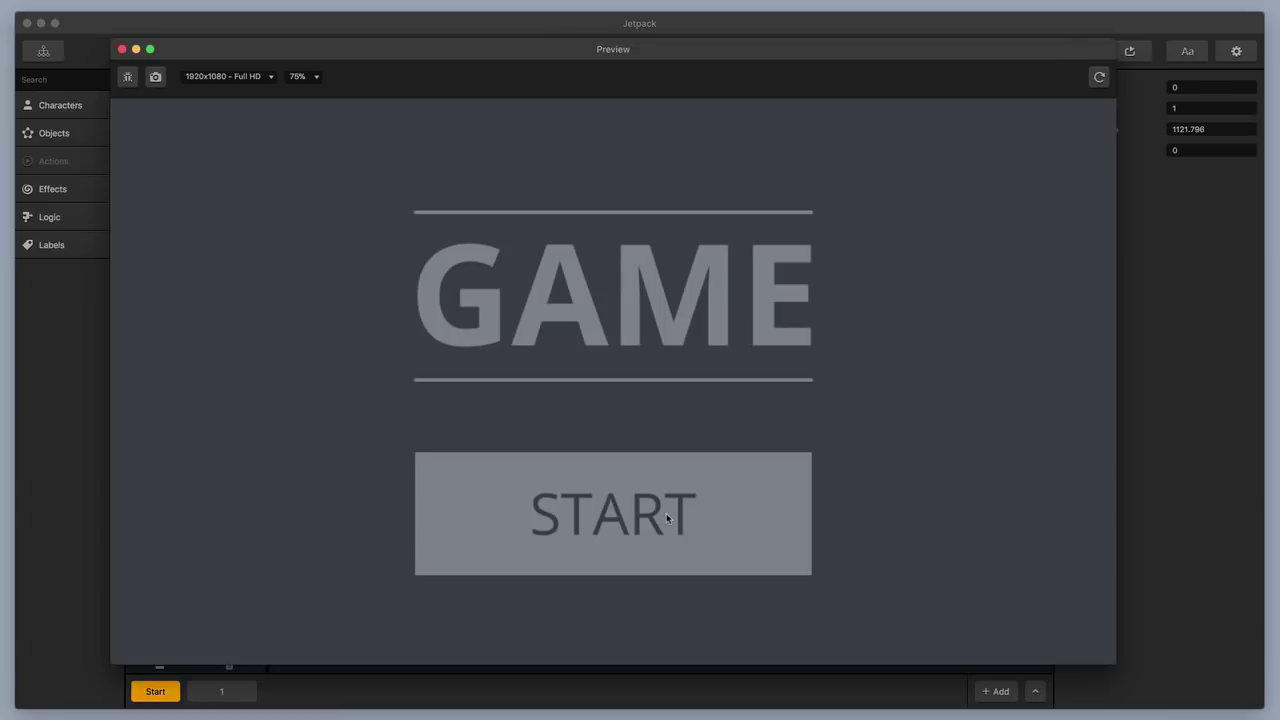
{"action": "left_click", "coordinate": [667, 517]}
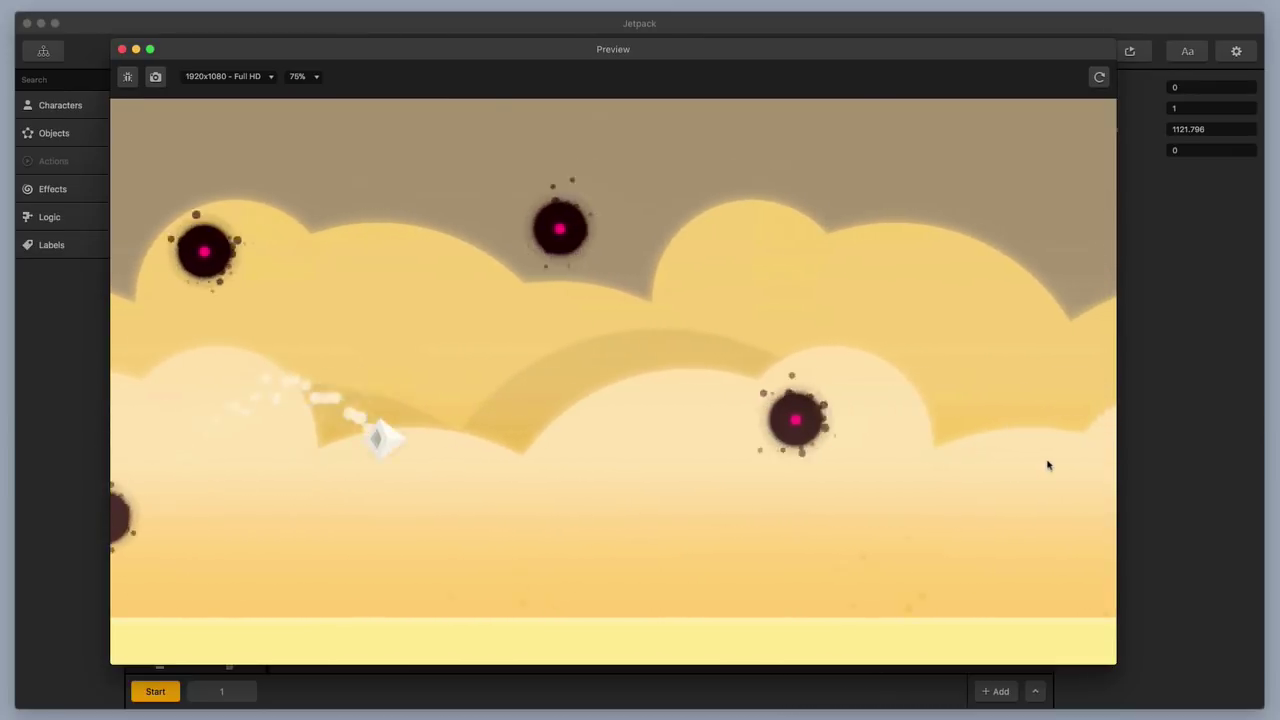
Play-test the game in the preview by flying the character and shooting bullets at the enemies.
{"action": "left_click", "coordinate": [1048, 465]}
{"action": "left_click", "coordinate": [1048, 465]}
{"action": "left_click", "coordinate": [1048, 465]}
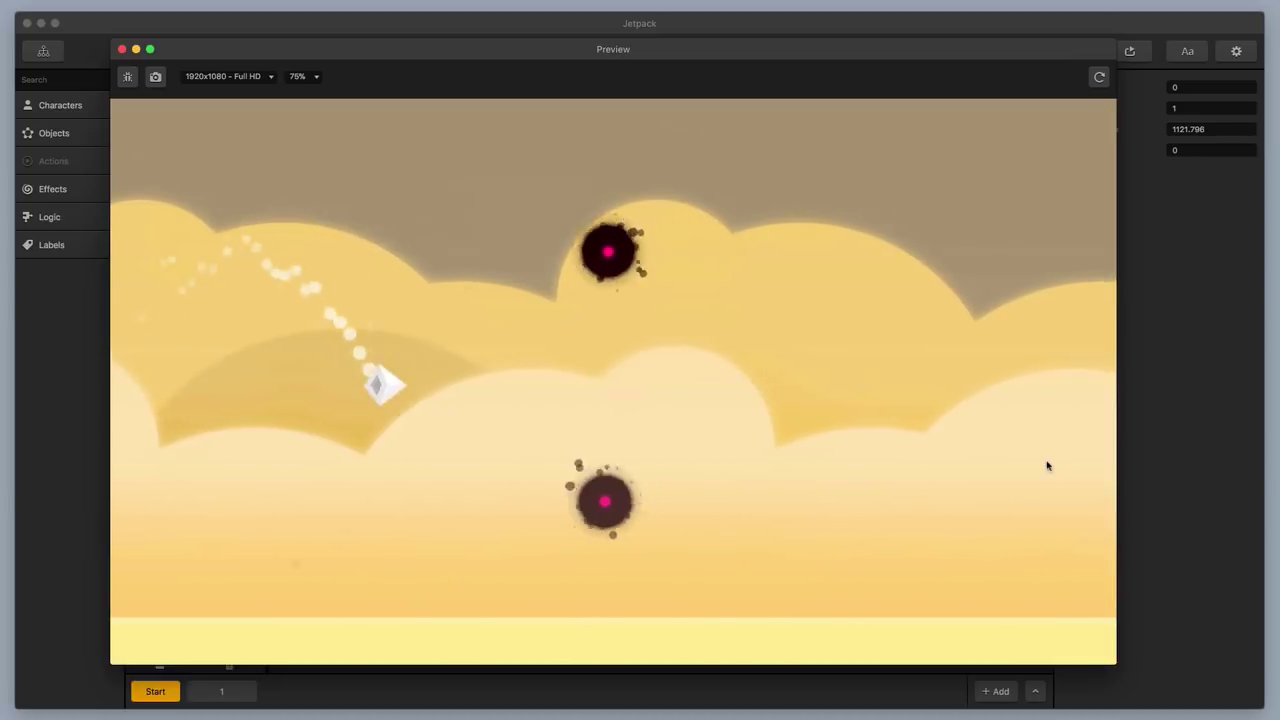
{"action": "left_click", "coordinate": [1048, 465]}
{"action": "left_click", "coordinate": [1048, 465]}
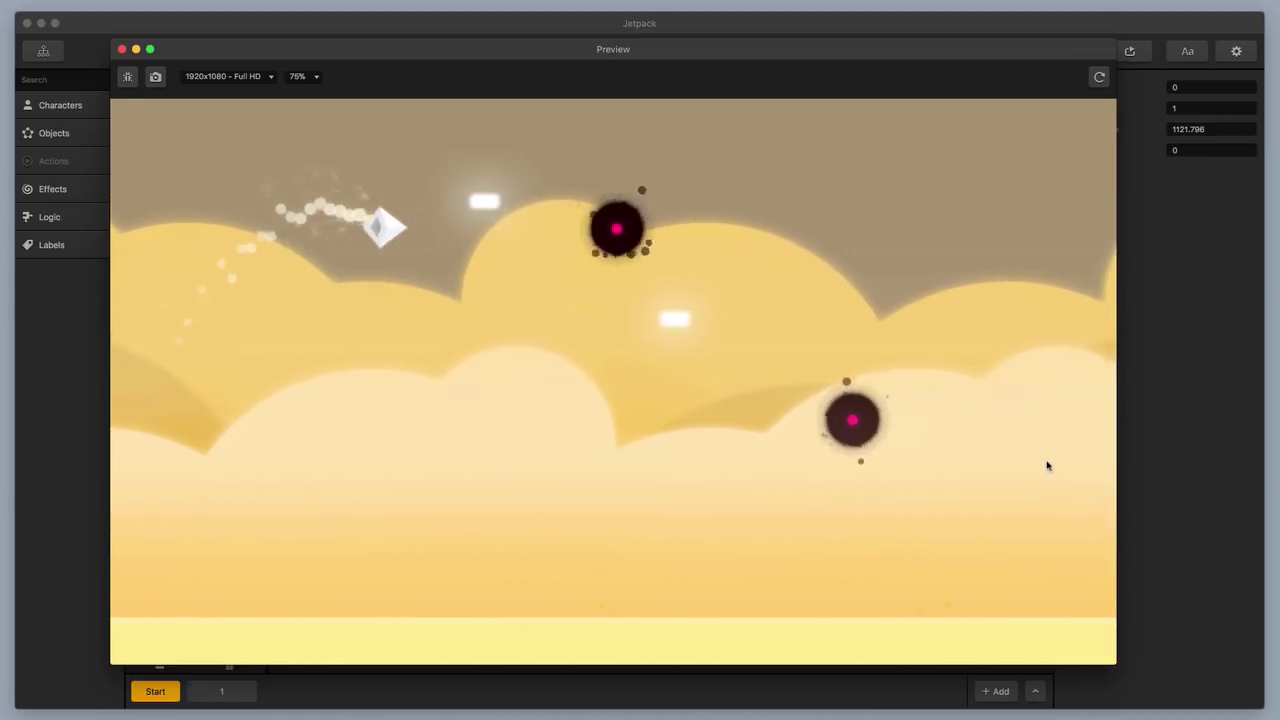
{"action": "left_click", "coordinate": [1048, 465]}
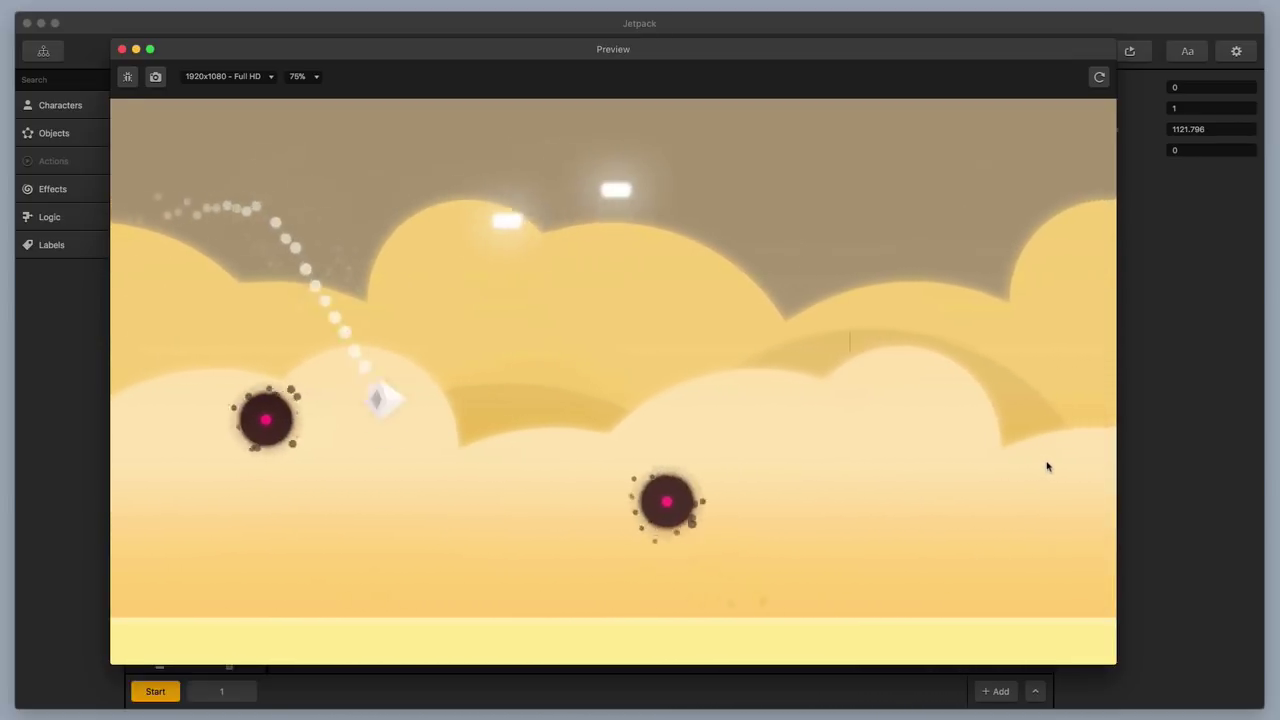
{"action": "left_click", "coordinate": [1048, 466]}
{"action": "left_click", "coordinate": [968, 466]}
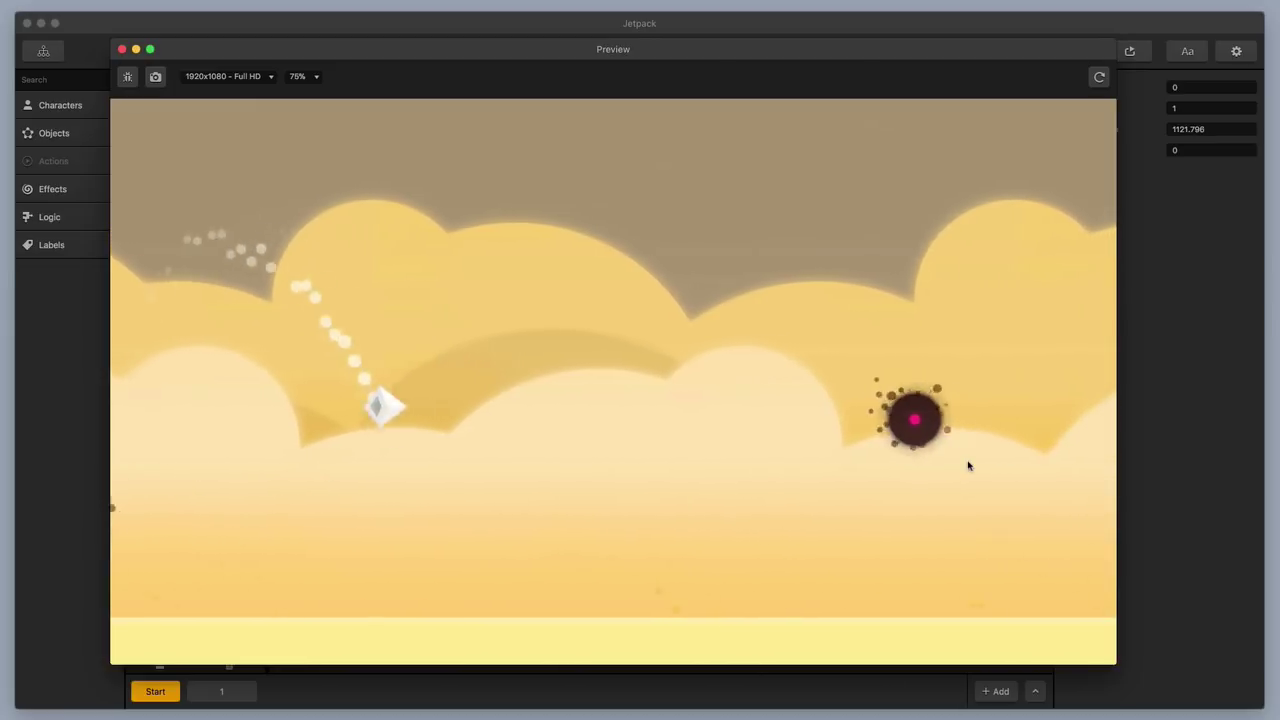
{"action": "left_click", "coordinate": [968, 466]}
{"action": "left_click", "coordinate": [968, 466]}
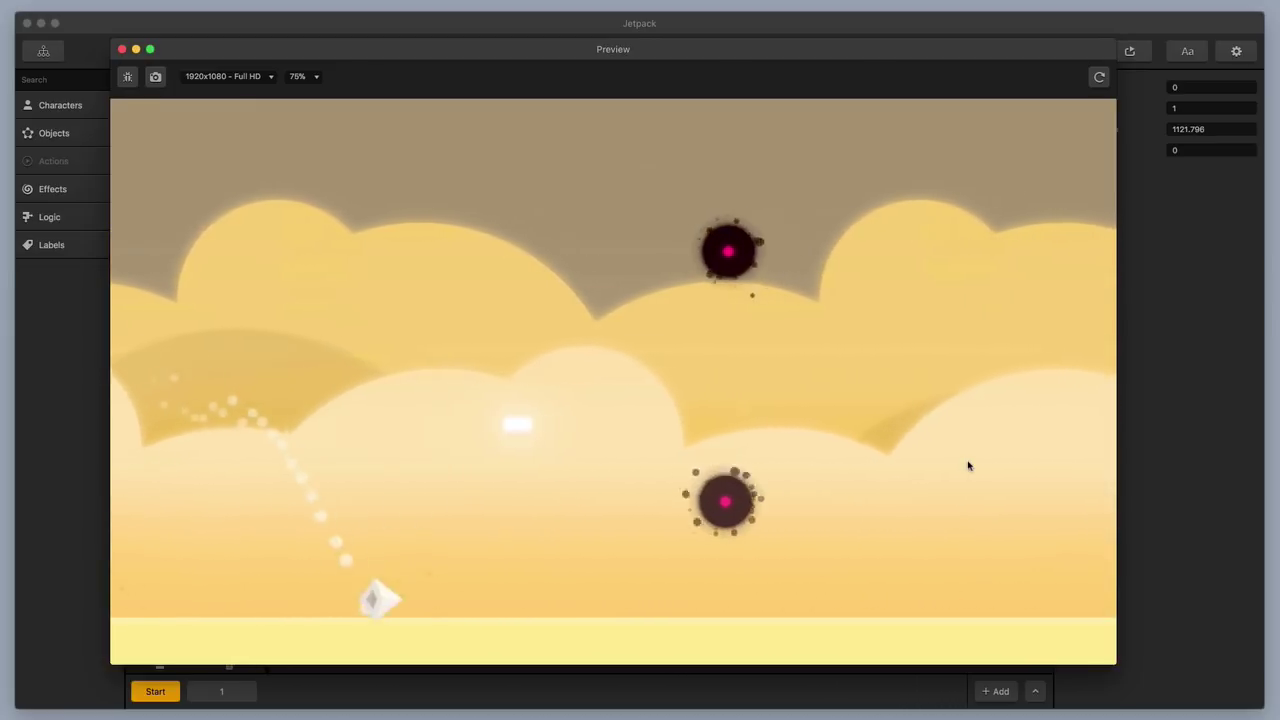
{"action": "left_click", "coordinate": [968, 465]}
{"action": "left_click", "coordinate": [968, 465]}
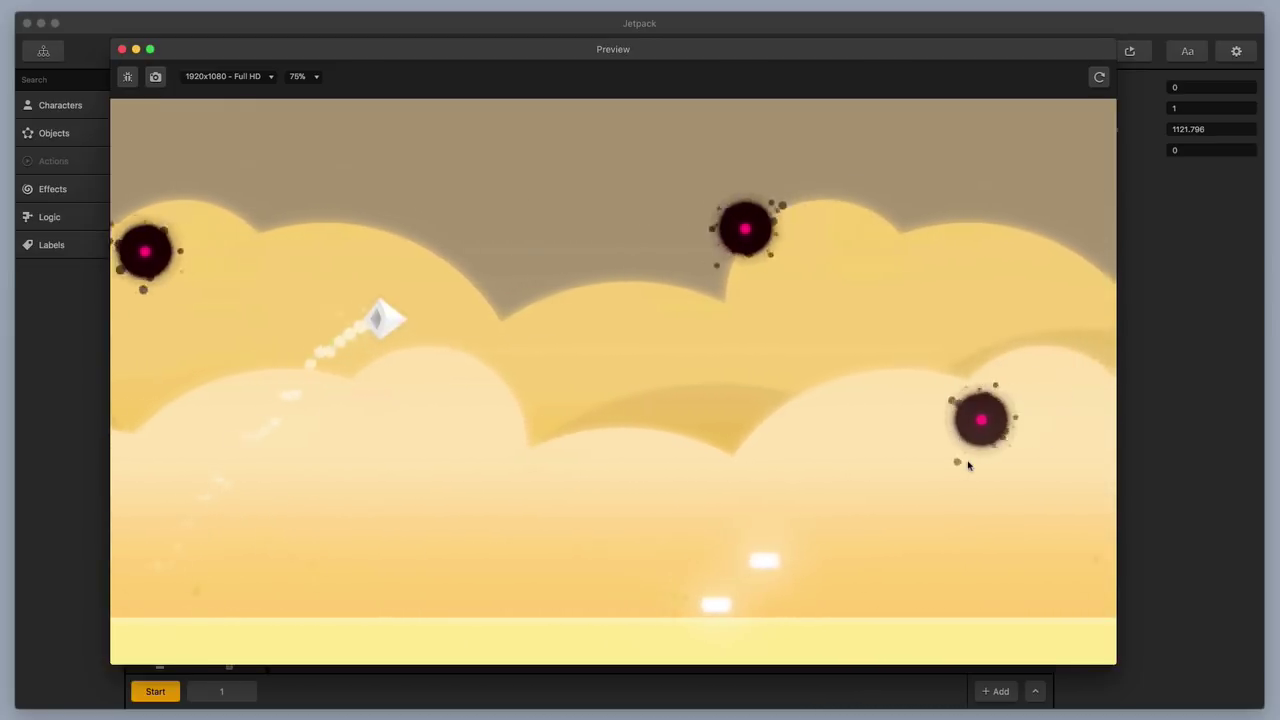
{"action": "left_click", "coordinate": [968, 466]}
{"action": "left_click", "coordinate": [968, 466]}
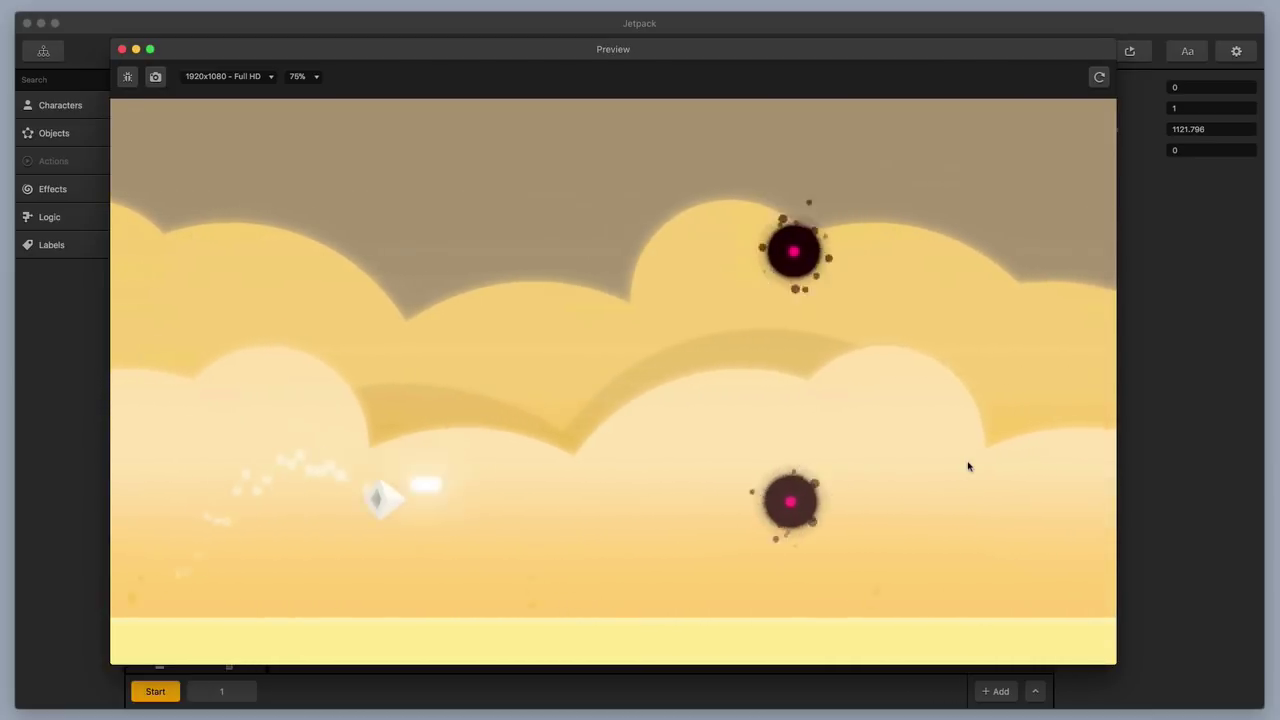
{"action": "left_click", "coordinate": [968, 465]}
{"action": "left_click", "coordinate": [968, 465]}
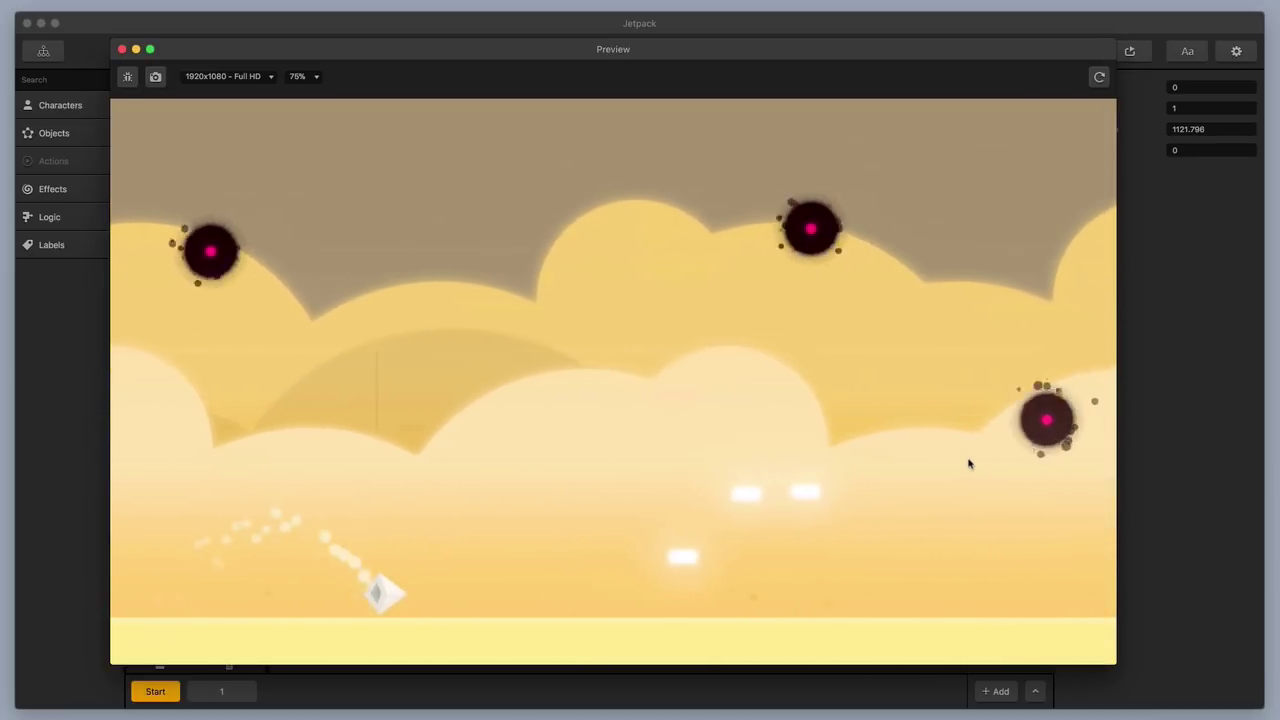
{"action": "left_click", "coordinate": [967, 463]}
{"action": "left_click", "coordinate": [965, 463]}
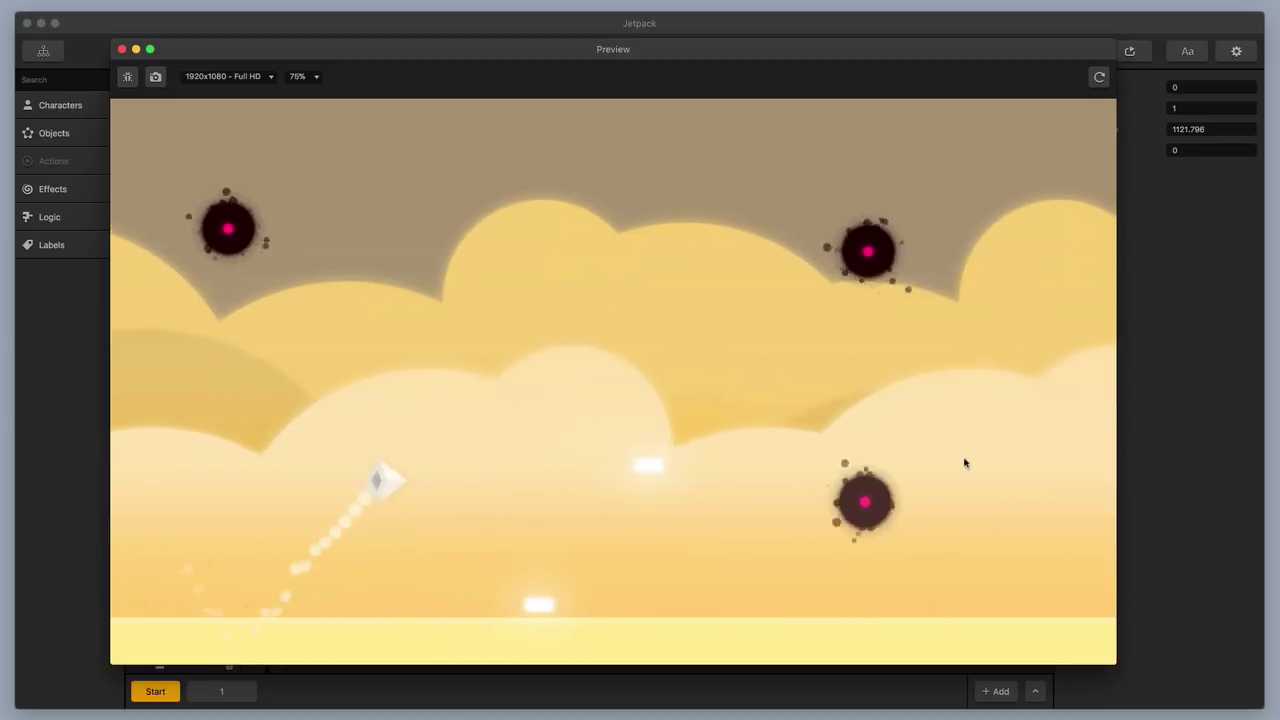
{"action": "left_click", "coordinate": [965, 463]}
{"action": "left_click", "coordinate": [965, 463]}
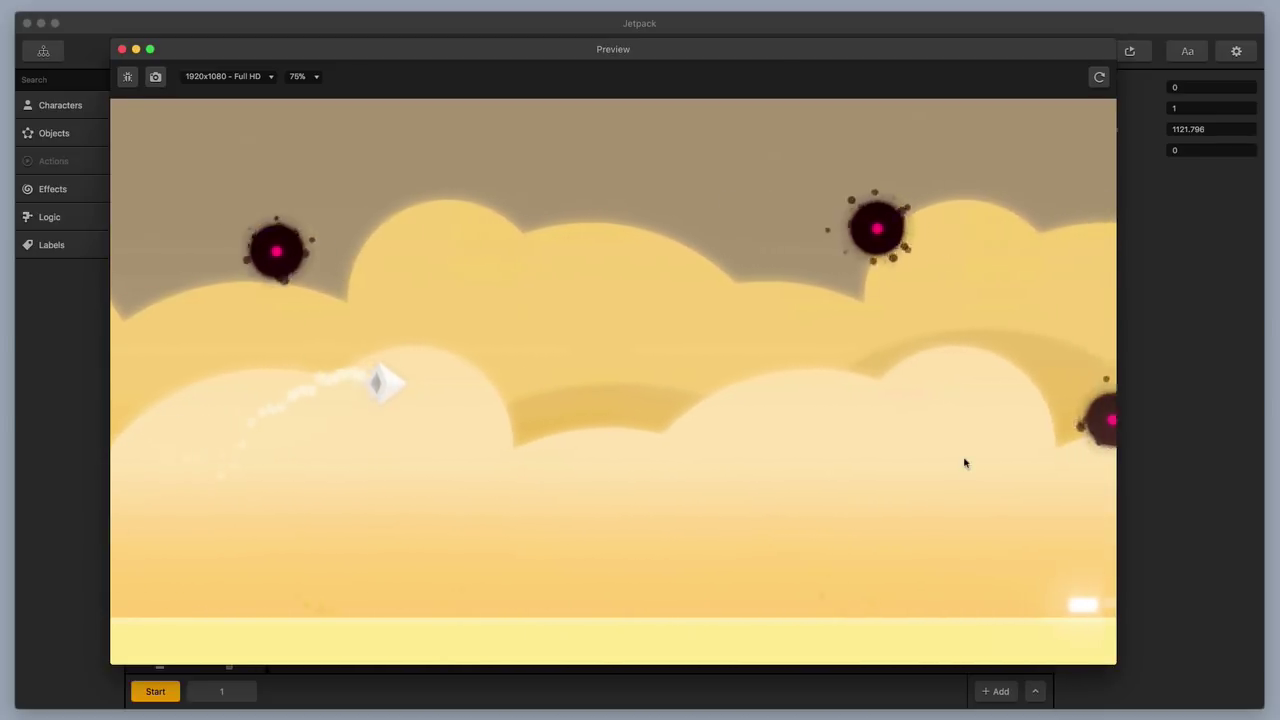
Continue play-testing by steering the character among the enemies while shooting bullets, and close the preview.
{"action": "left_click", "coordinate": [965, 463]}
{"action": "left_click", "coordinate": [965, 463]}
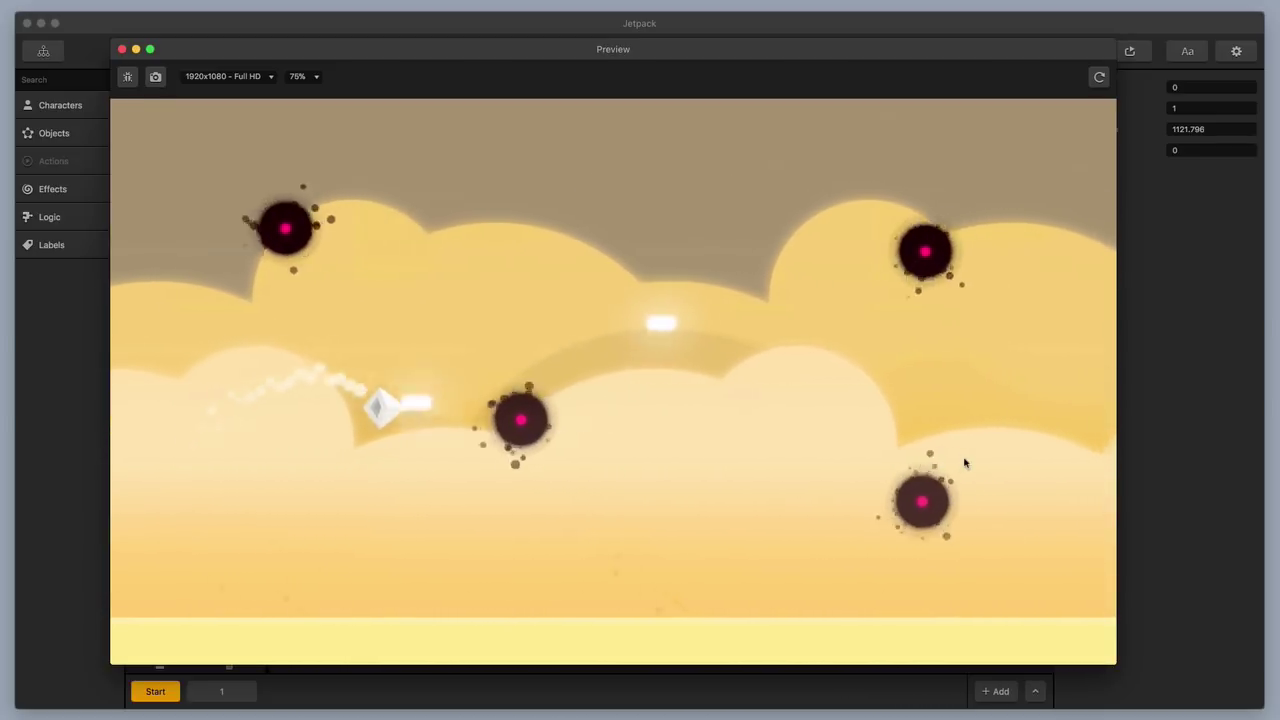
{"action": "left_click", "coordinate": [965, 463]}
{"action": "left_click", "coordinate": [965, 464]}
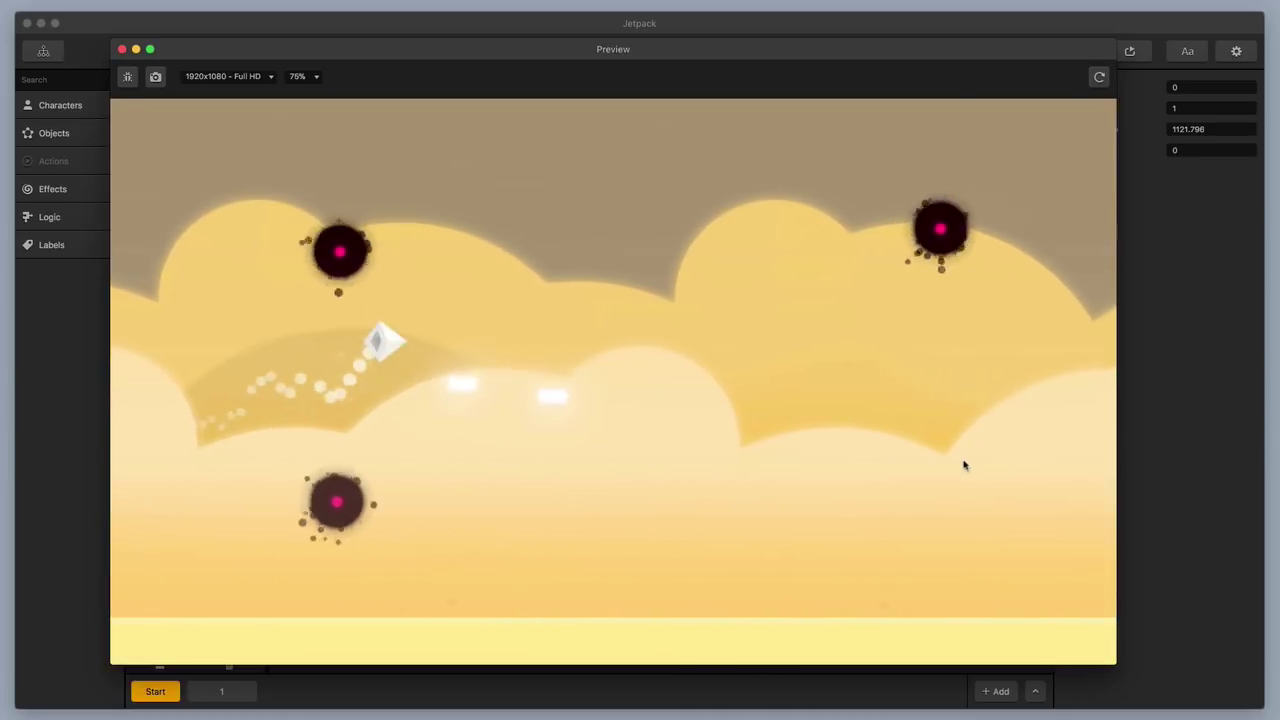
{"action": "left_click", "coordinate": [965, 464]}
{"action": "left_click", "coordinate": [965, 464]}
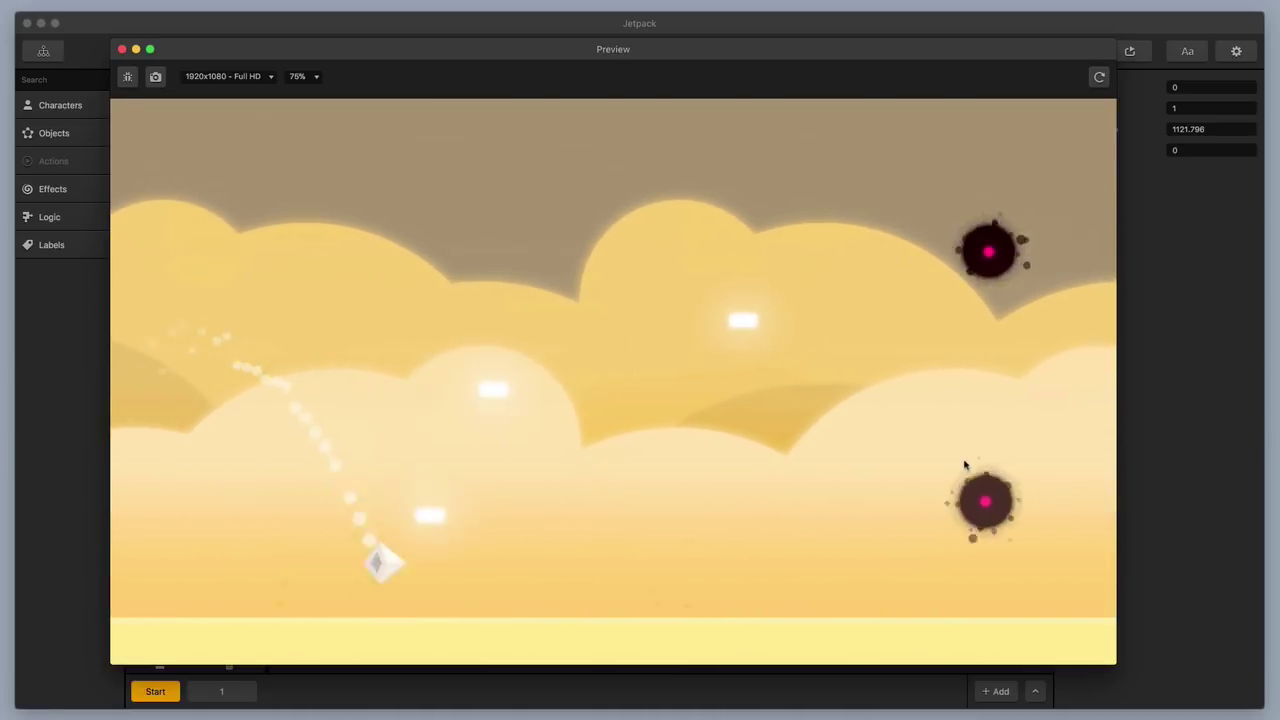
{"action": "left_click", "coordinate": [965, 464]}
{"action": "left_click", "coordinate": [965, 465]}
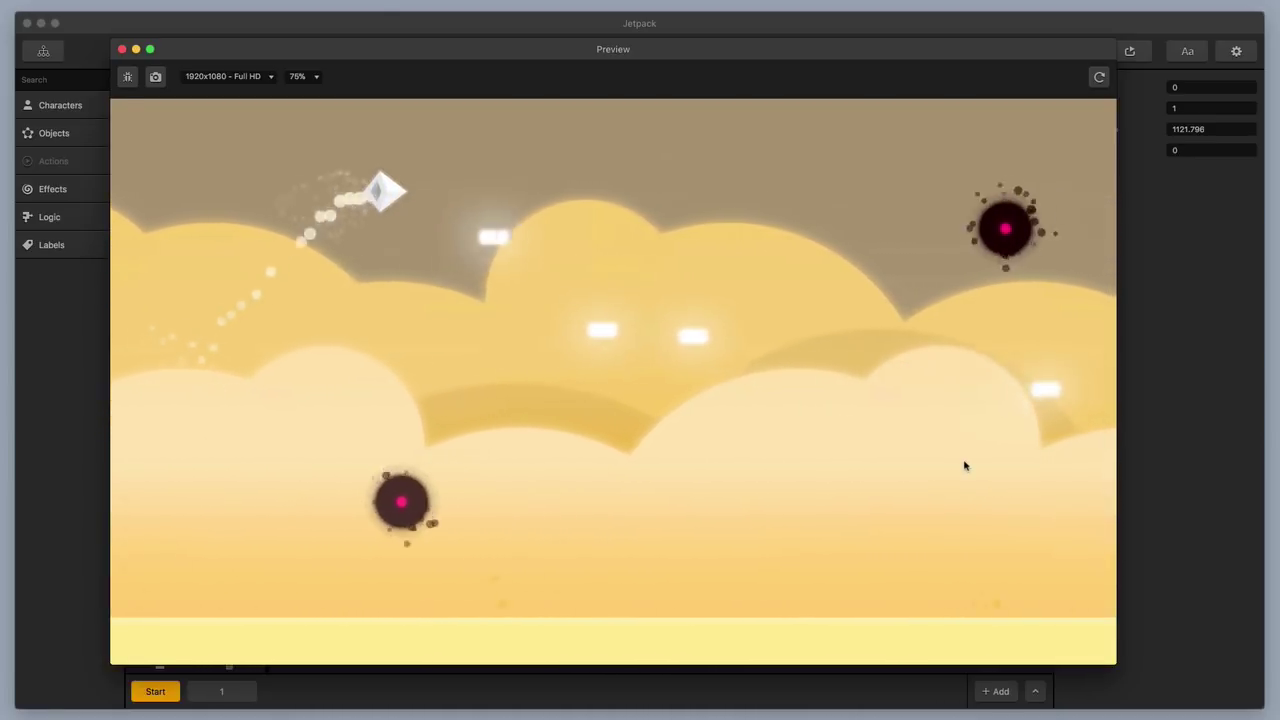
{"action": "left_click", "coordinate": [965, 465]}
{"action": "left_click", "coordinate": [965, 465]}
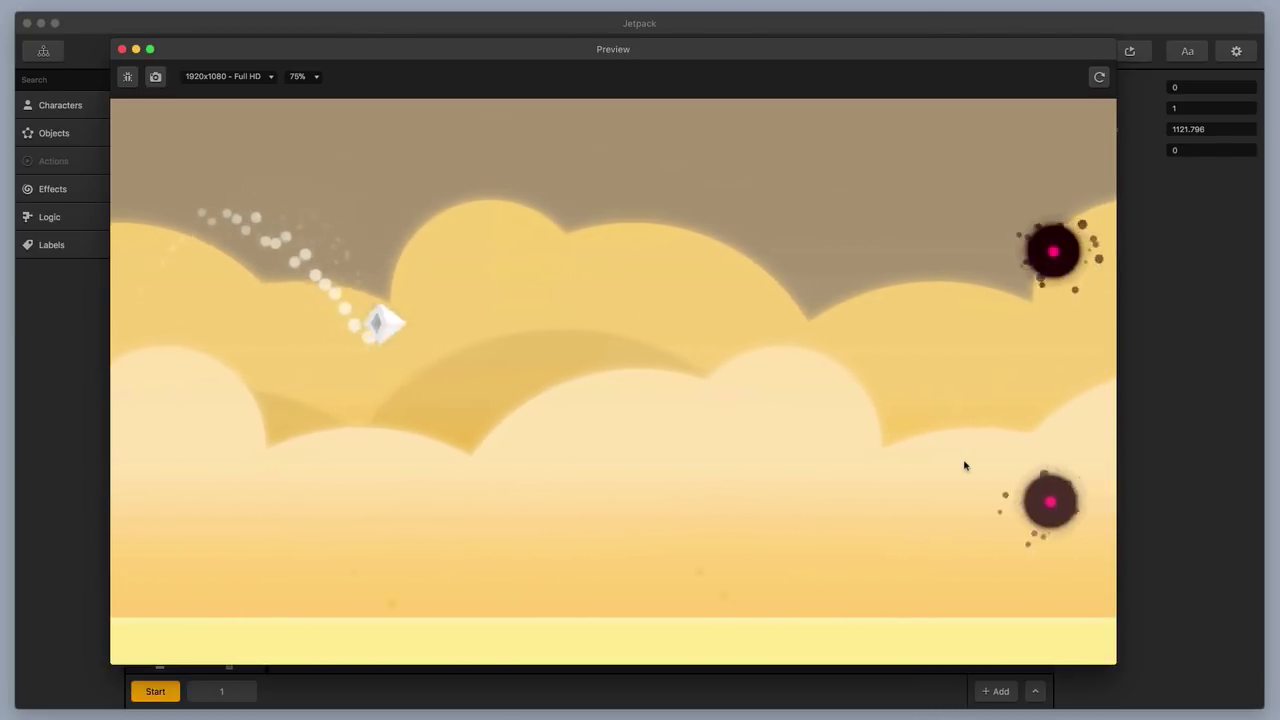
{"action": "left_click", "coordinate": [965, 465]}
{"action": "left_click", "coordinate": [374, 487]}
{"action": "left_click", "coordinate": [374, 487]}
{"action": "left_click", "coordinate": [374, 487]}
{"action": "left_click", "coordinate": [998, 481]}
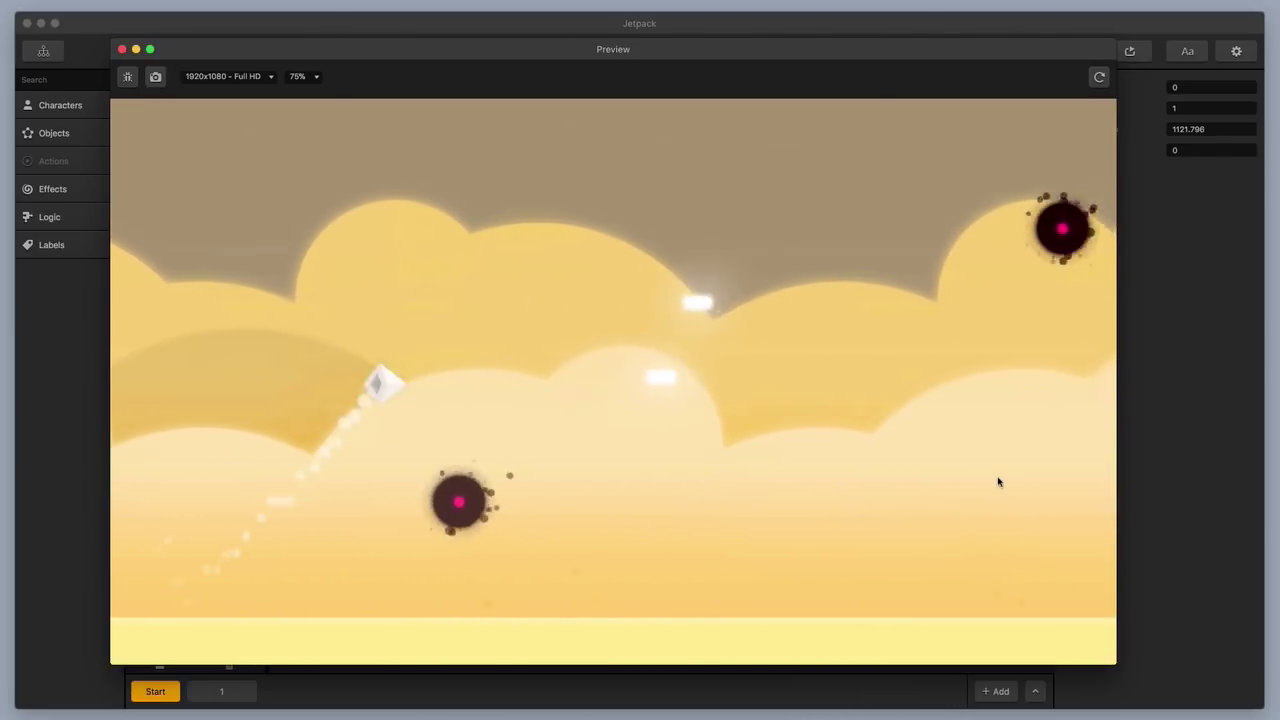
{"action": "left_click", "coordinate": [998, 481]}
{"action": "left_click", "coordinate": [996, 481]}
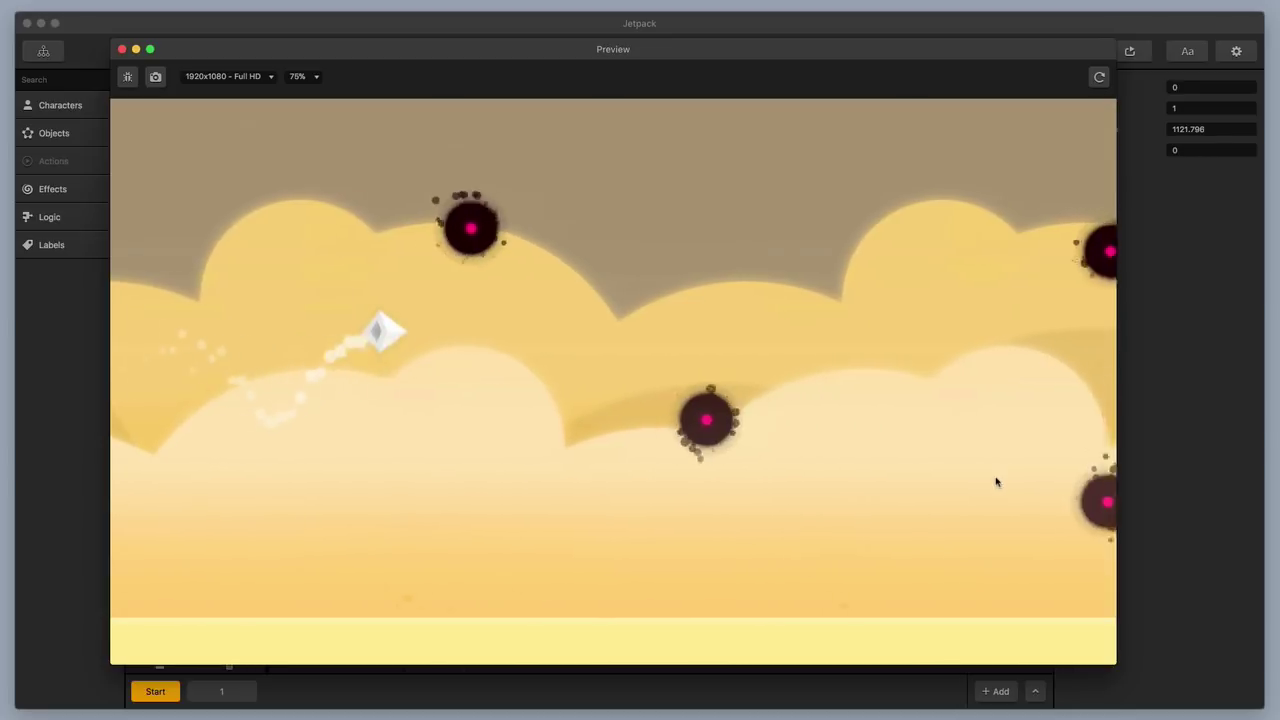
{"action": "left_click", "coordinate": [996, 482]}
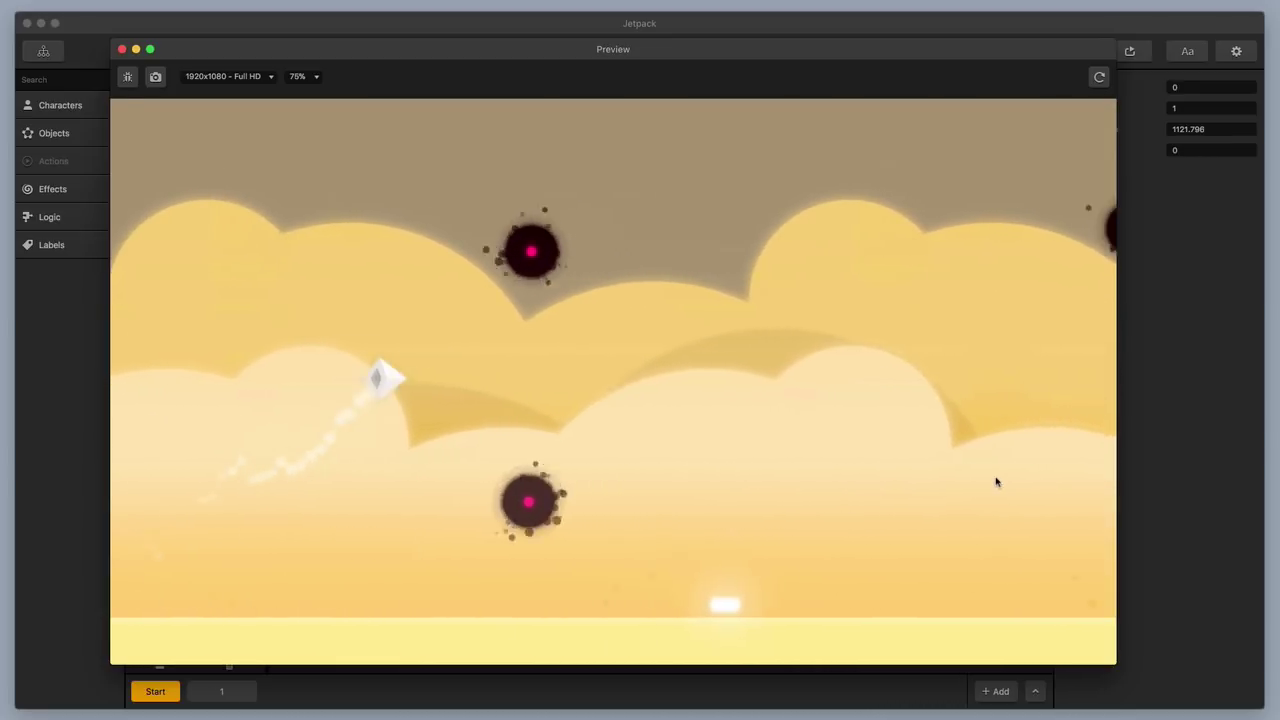
{"action": "left_click", "coordinate": [996, 482]}
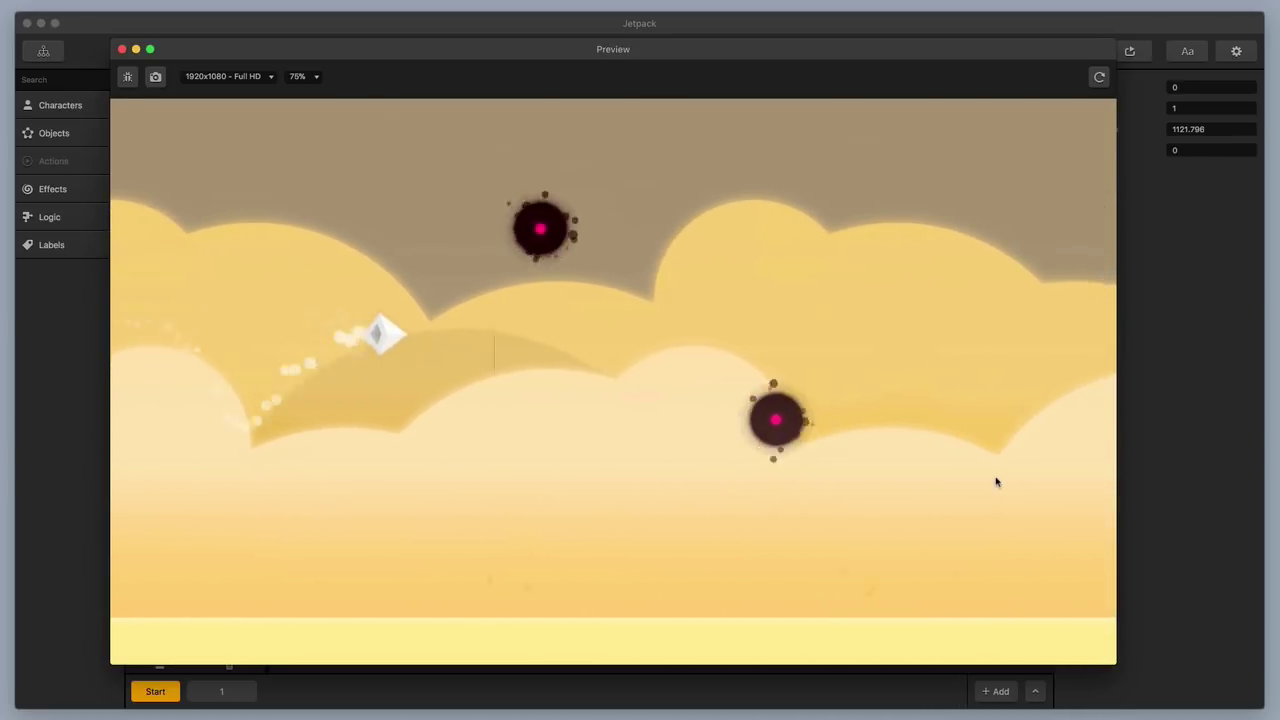
{"action": "left_click", "coordinate": [122, 49]}
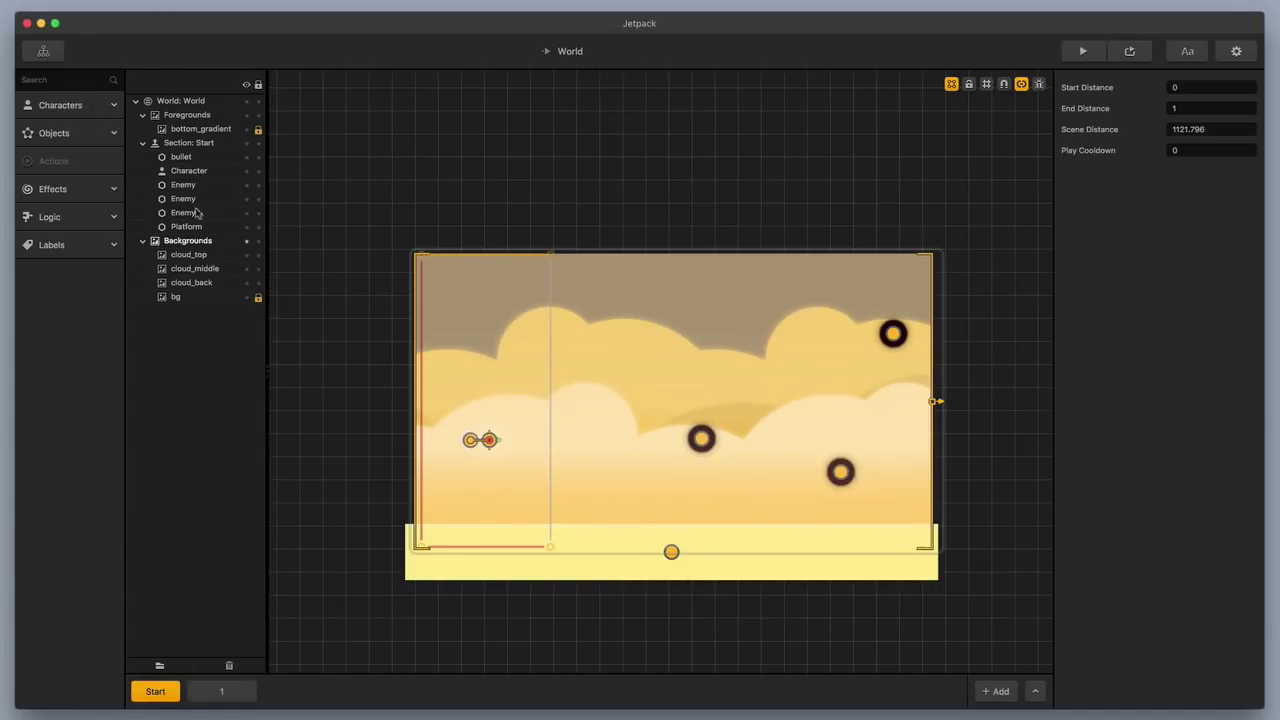
Add a Damage component to the bullet object and set its damage to 2.
{"action": "left_click", "coordinate": [84, 135]}
{"action": "left_click", "coordinate": [80, 245]}
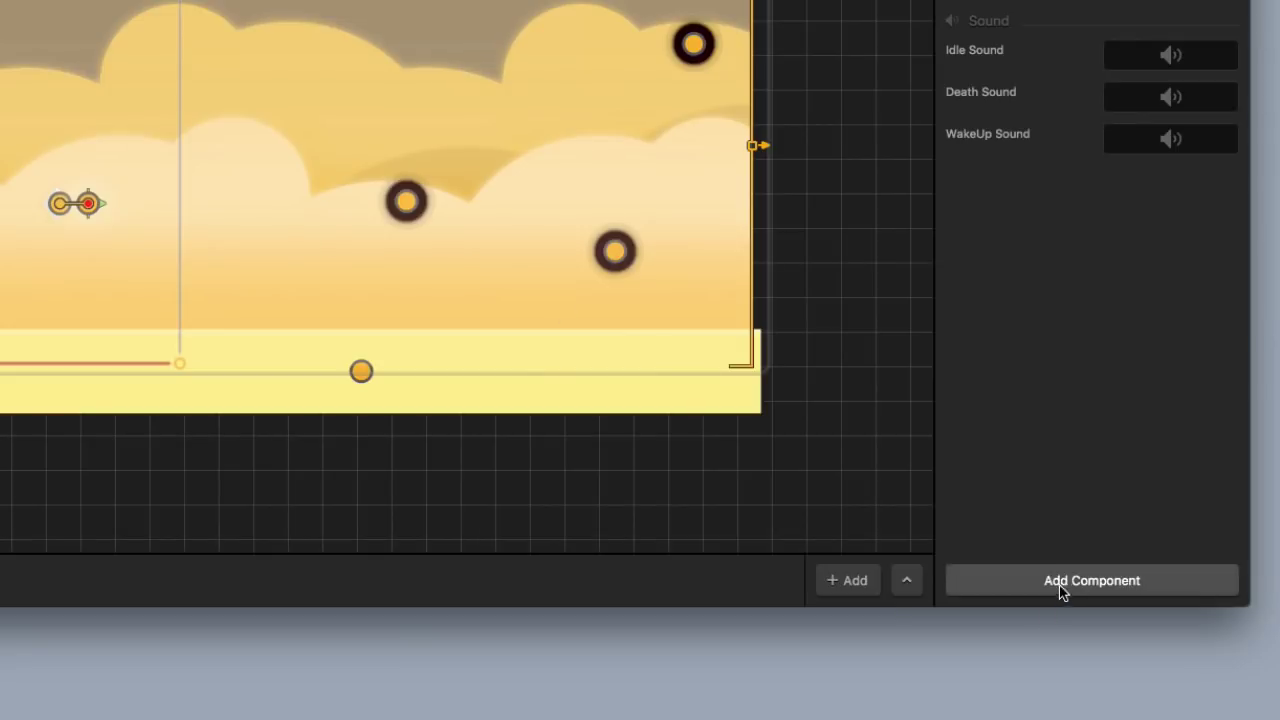
{"action": "left_click", "coordinate": [1060, 590]}
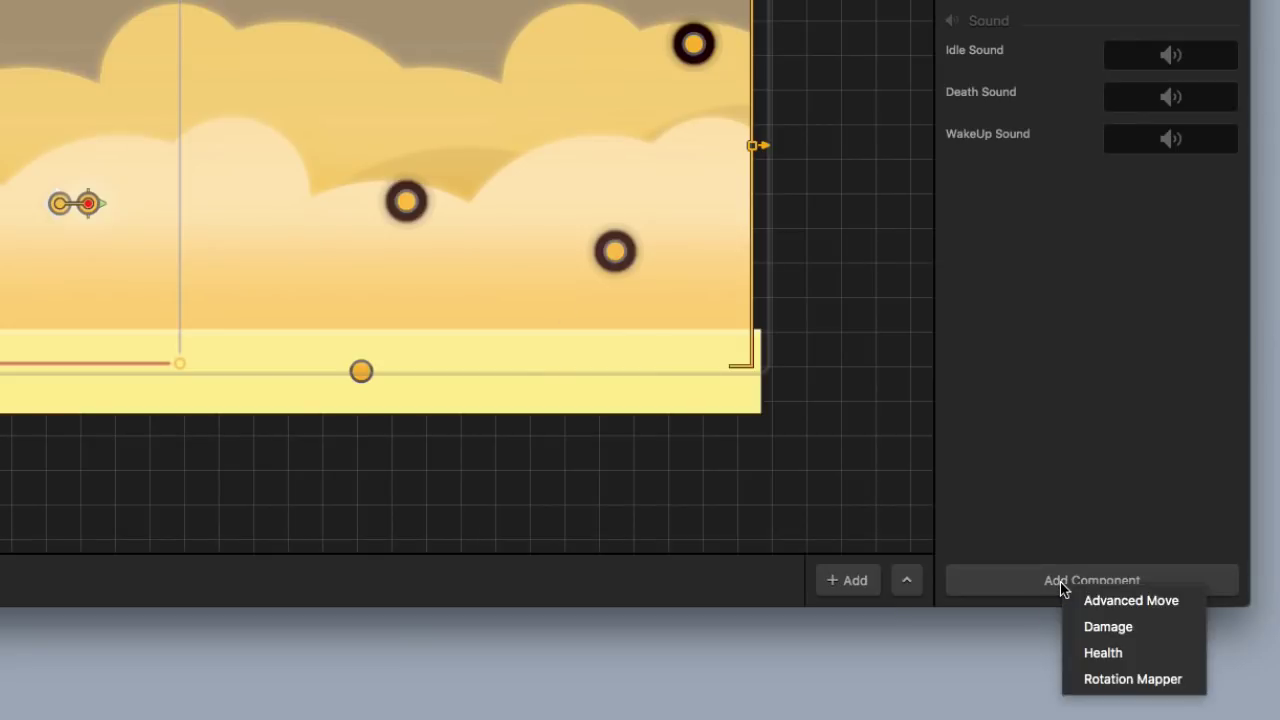
{"action": "left_click", "coordinate": [1132, 626]}
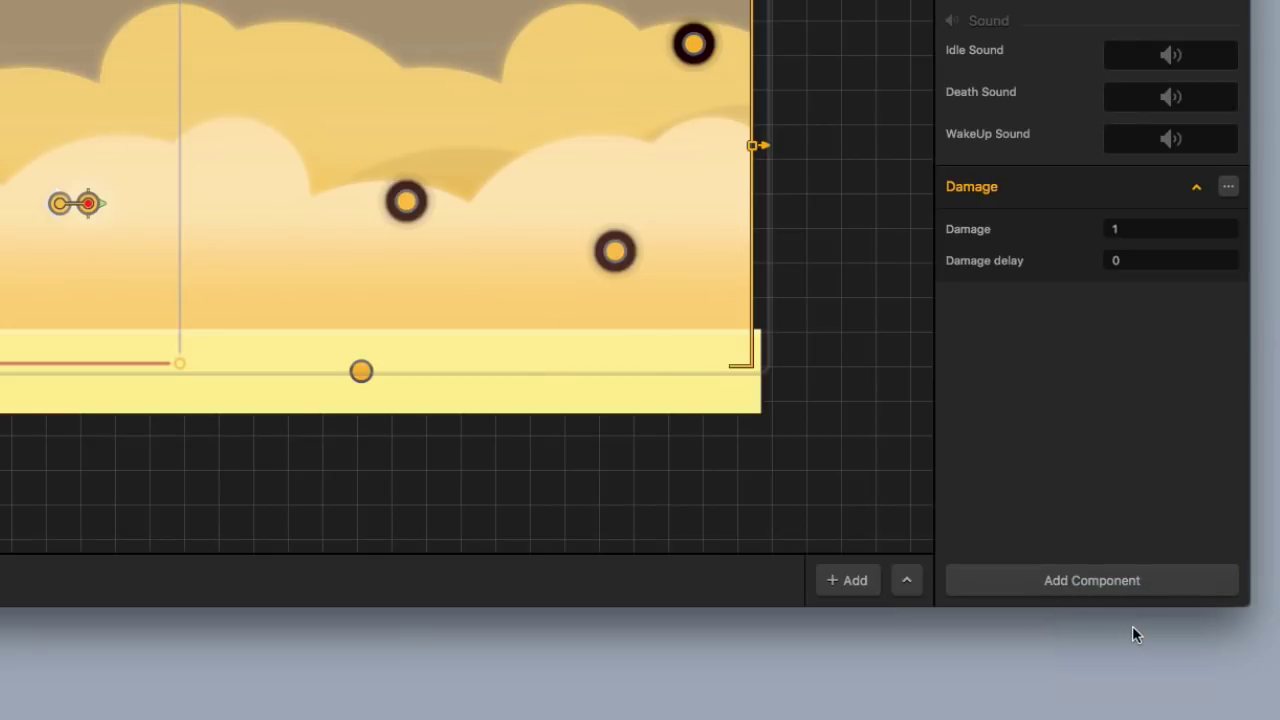
{"action": "left_click", "coordinate": [1130, 228]}
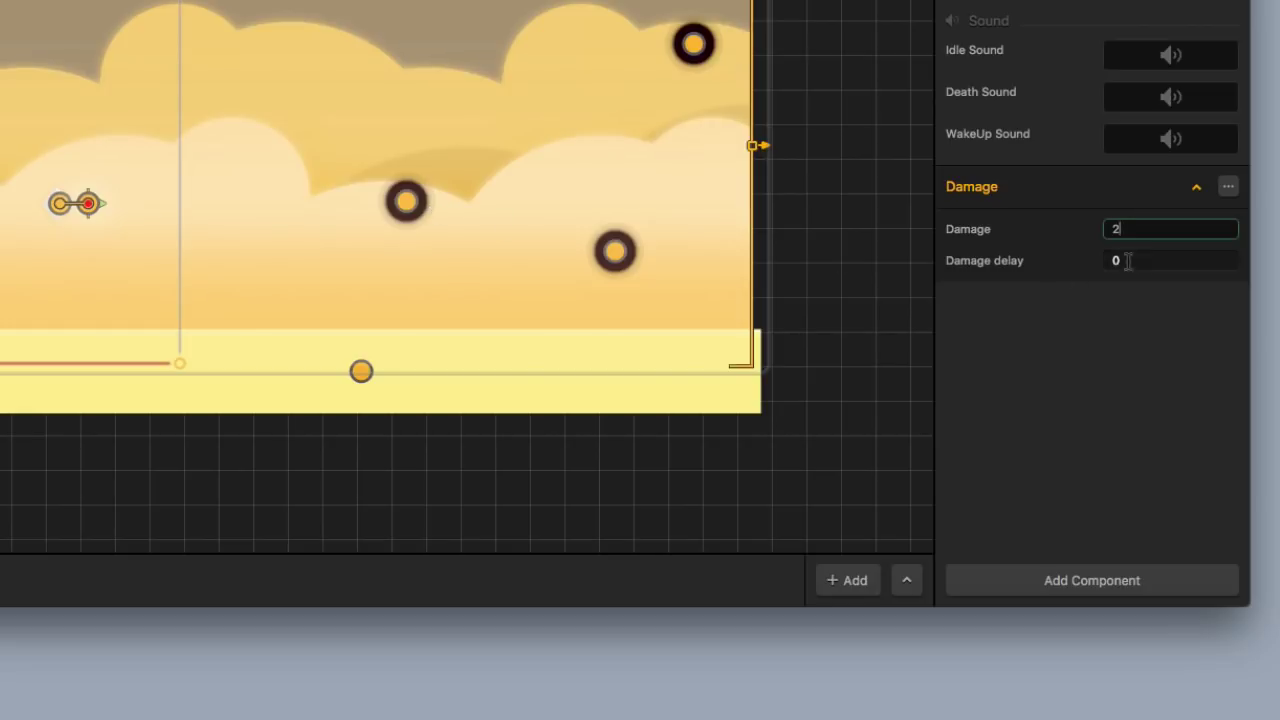
Check the Health component's health value, and delete both the Health component and the bullet's Damage component.
{"action": "left_click", "coordinate": [1085, 189]}
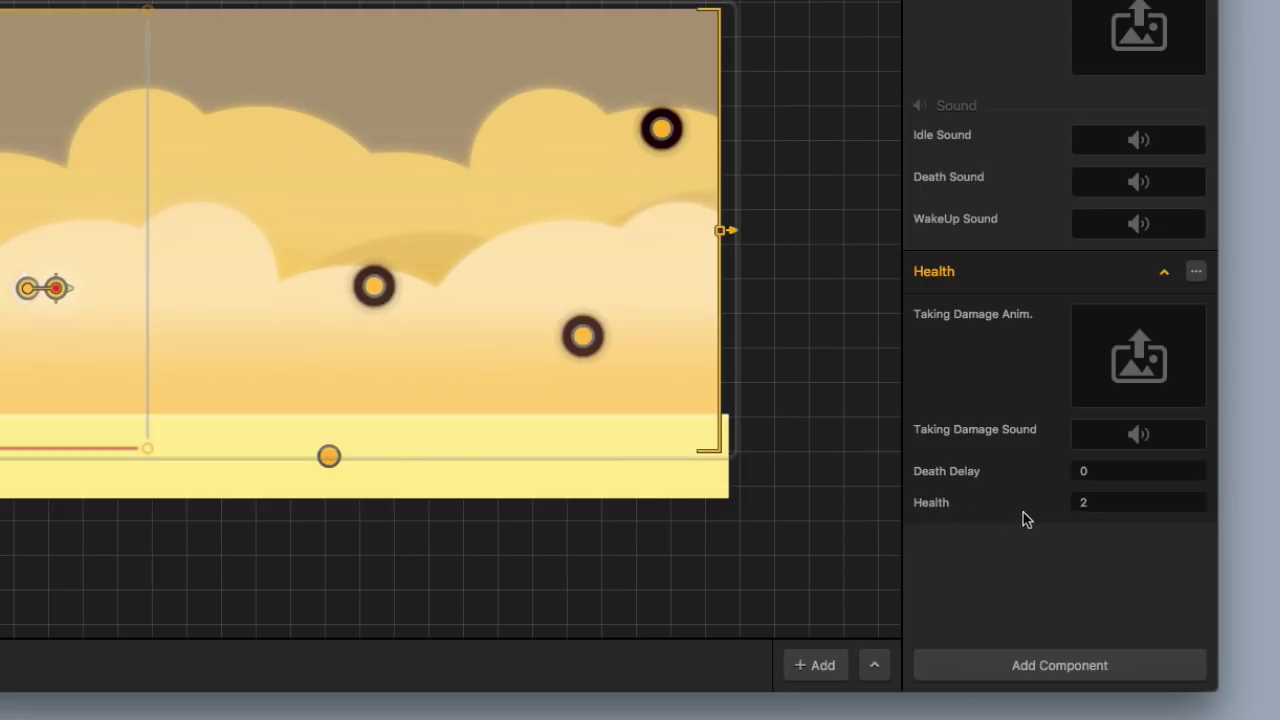
{"action": "left_click", "coordinate": [1104, 505]}
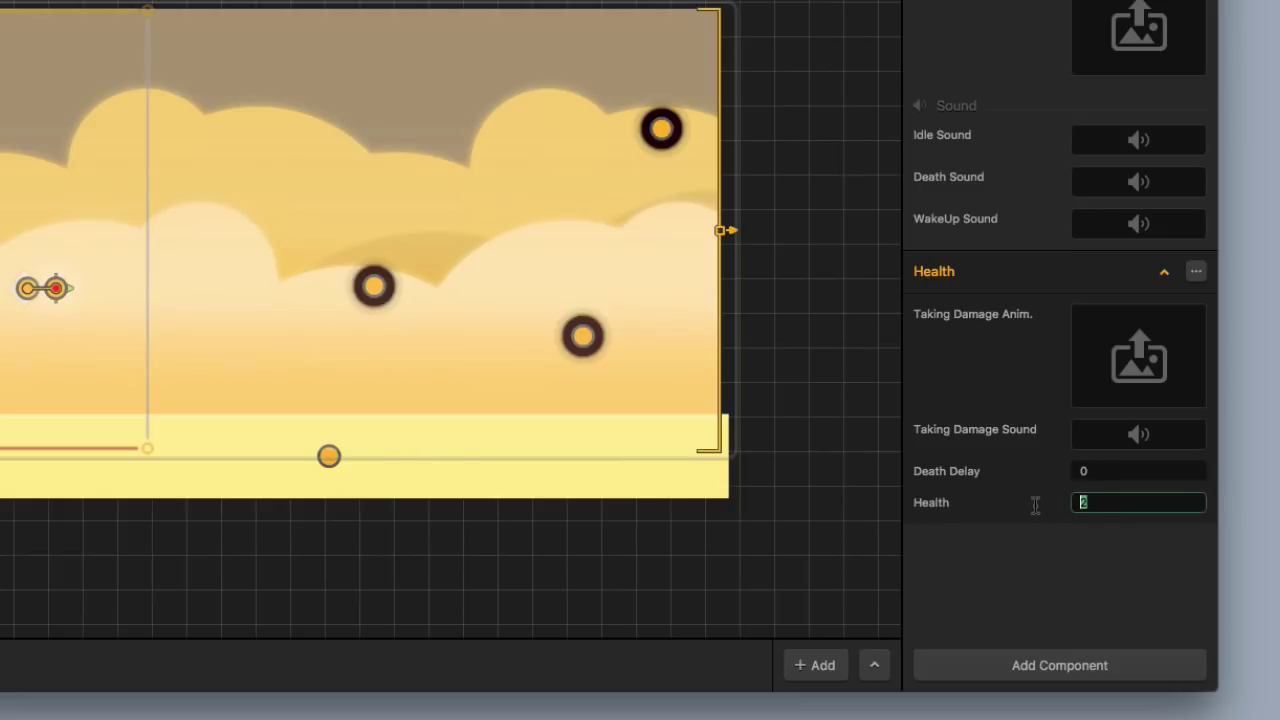
{"action": "left_click", "coordinate": [1066, 551]}
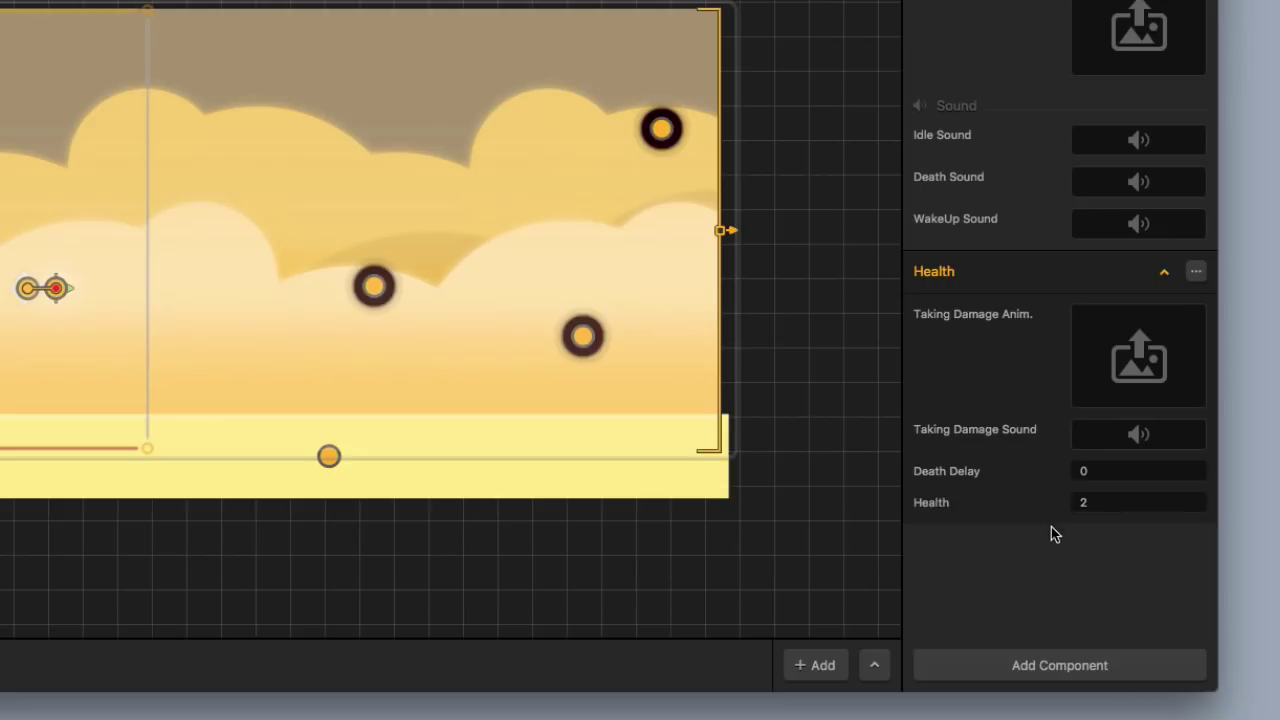
{"action": "left_click", "coordinate": [1196, 276]}
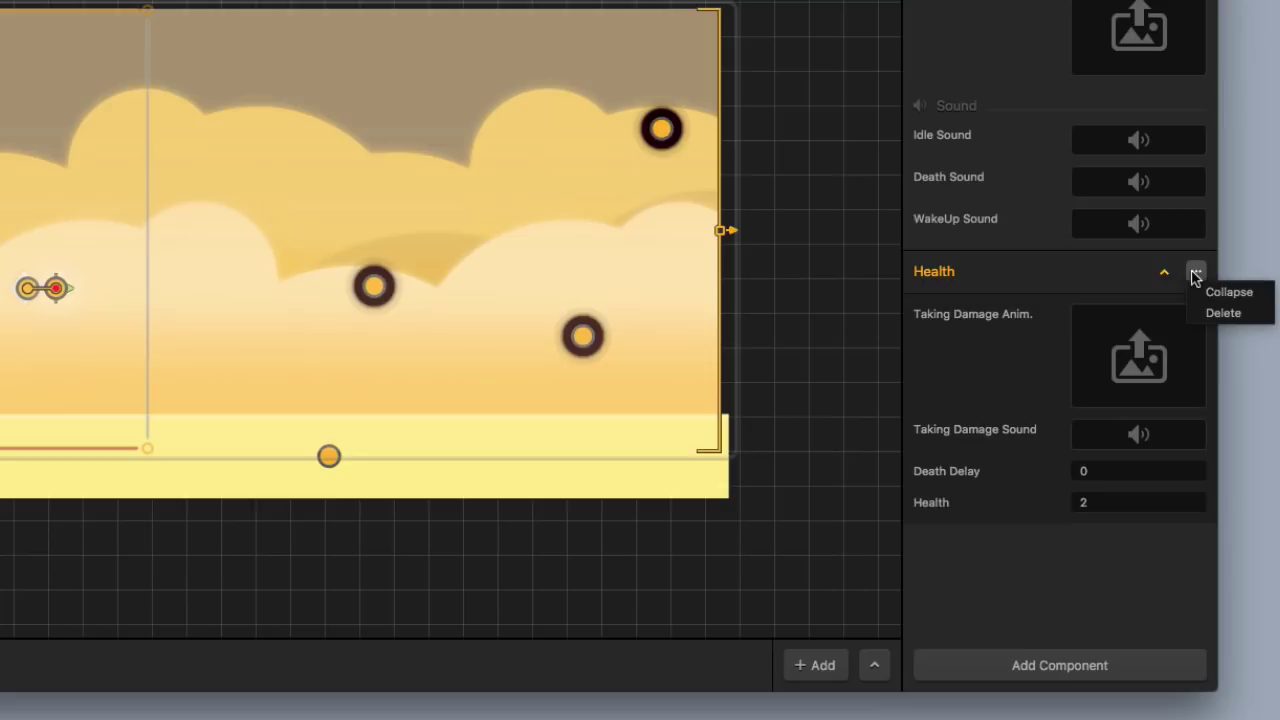
{"action": "left_click", "coordinate": [1222, 313]}
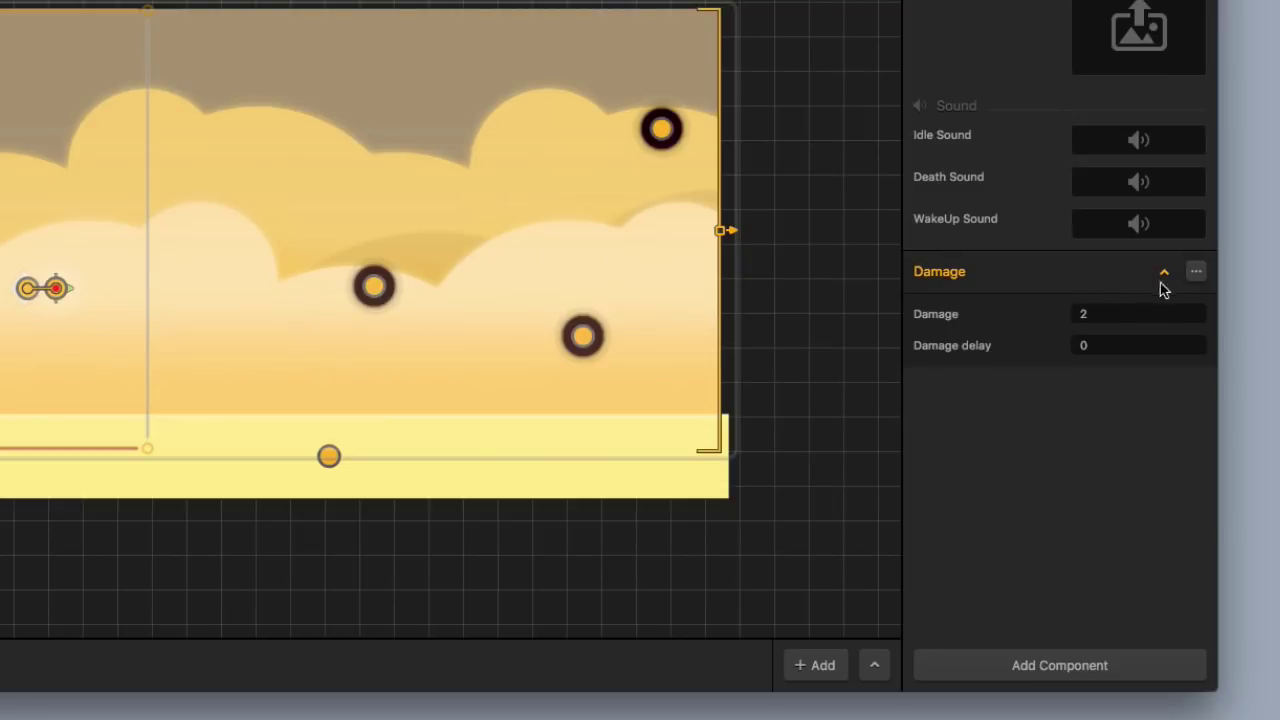
{"action": "left_click", "coordinate": [1196, 275]}
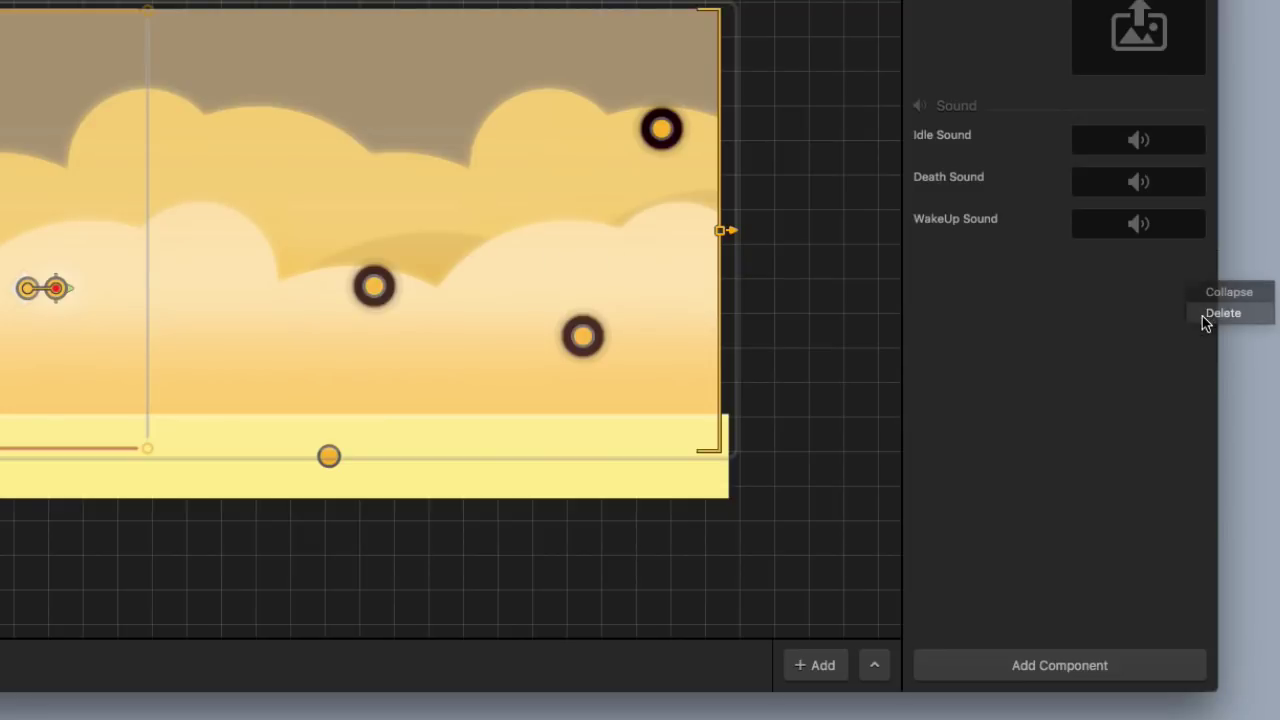
{"action": "left_click", "coordinate": [1222, 313]}
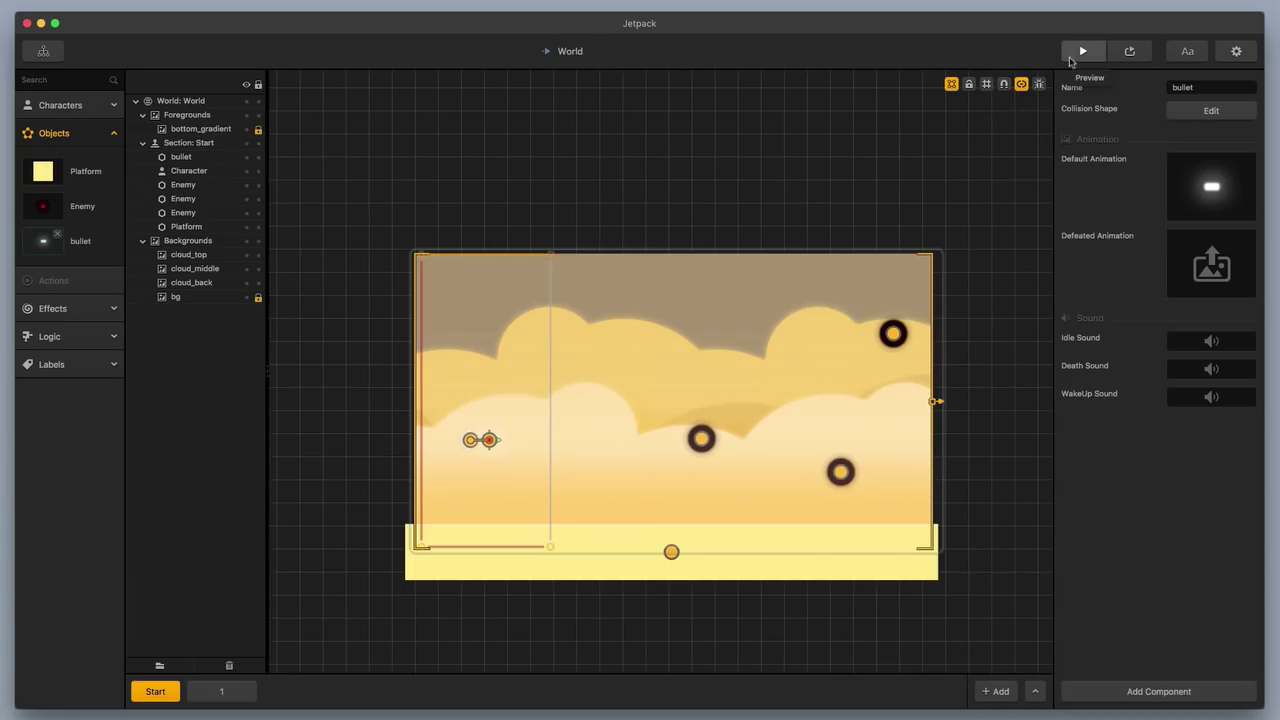
Start the game in a new preview and test flying the character and shooting at the enemies.
{"action": "left_click", "coordinate": [1070, 58]}
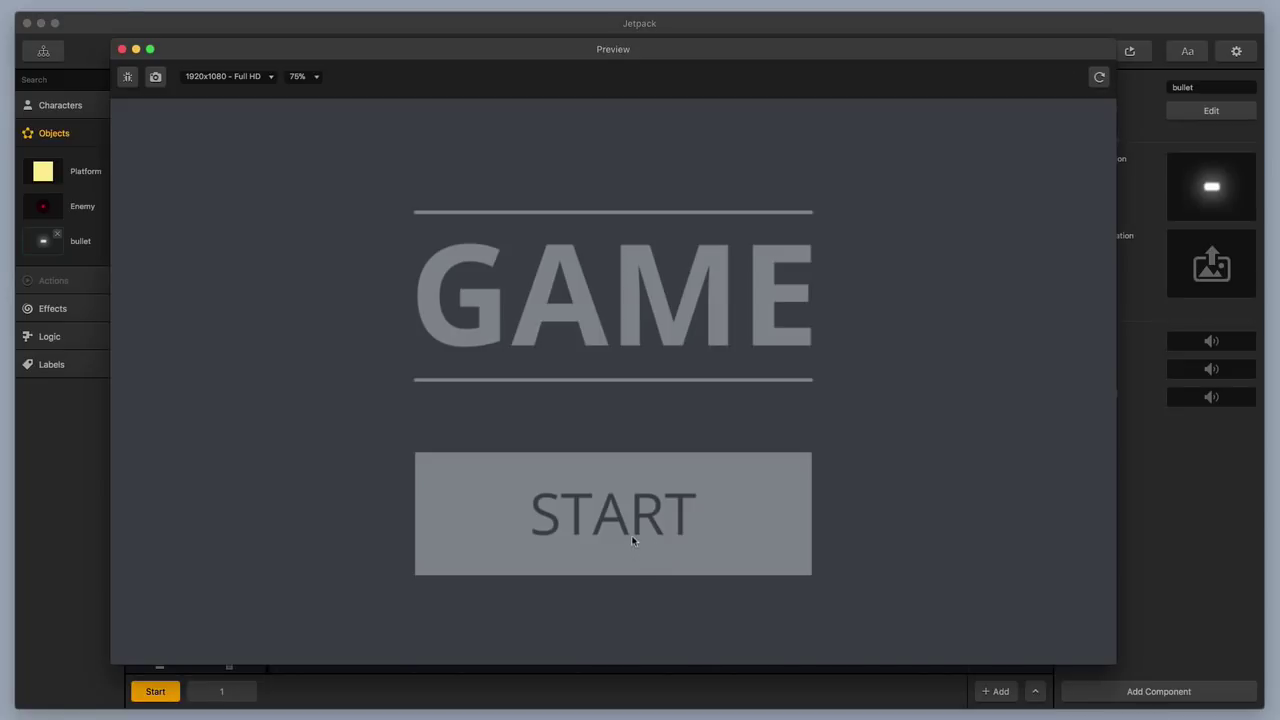
{"action": "left_click", "coordinate": [634, 534]}
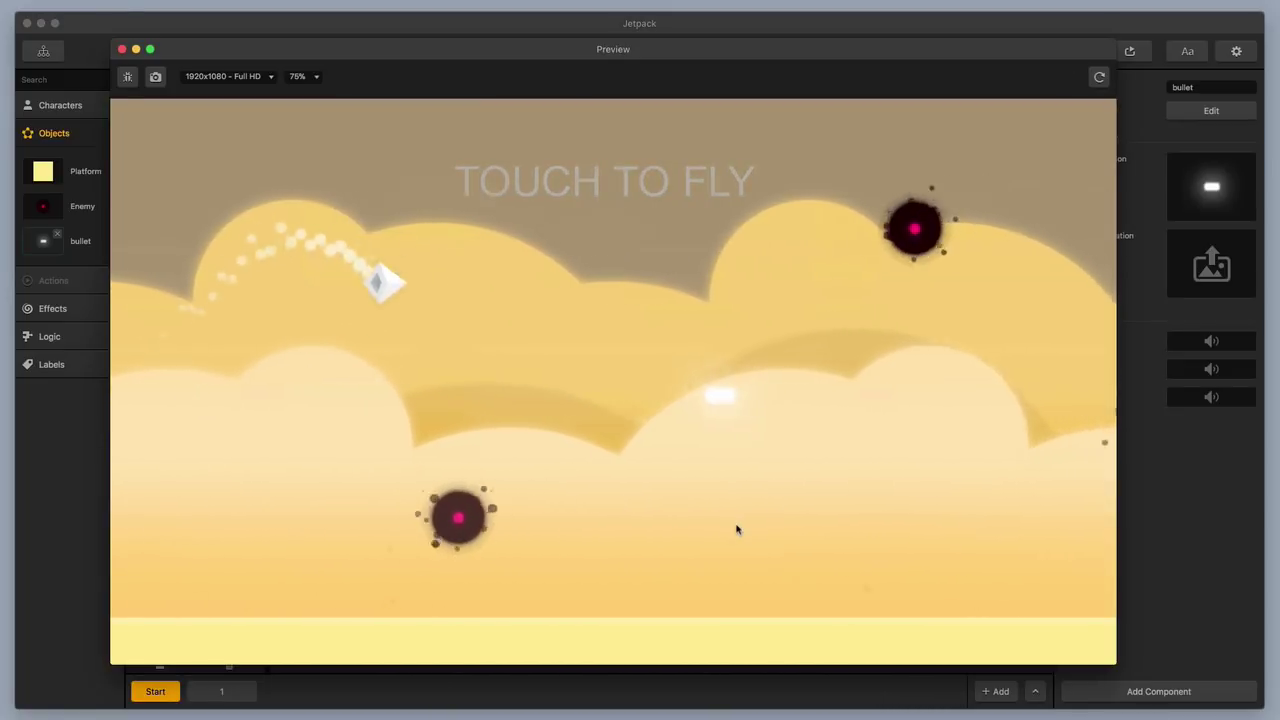
{"action": "left_click", "coordinate": [737, 529]}
{"action": "left_click", "coordinate": [737, 530]}
{"action": "left_click", "coordinate": [737, 531]}
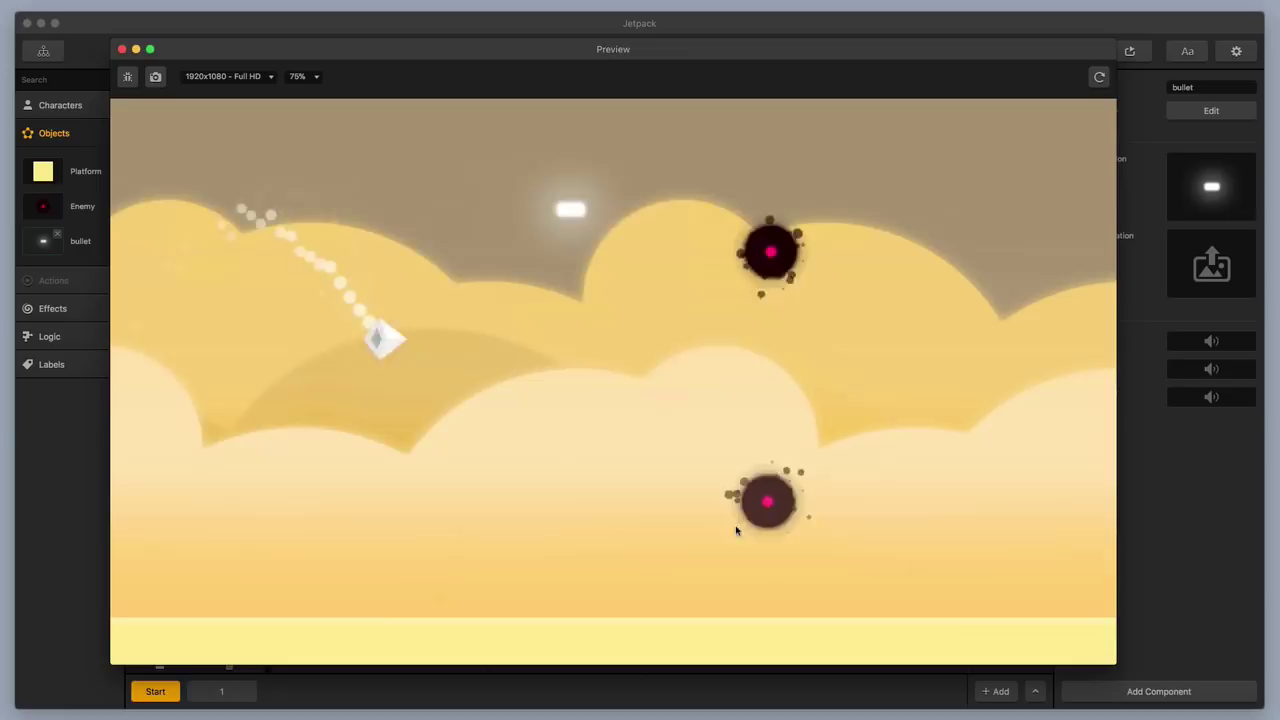
{"action": "left_click", "coordinate": [736, 533]}
{"action": "left_click", "coordinate": [733, 539]}
{"action": "left_click", "coordinate": [732, 539]}
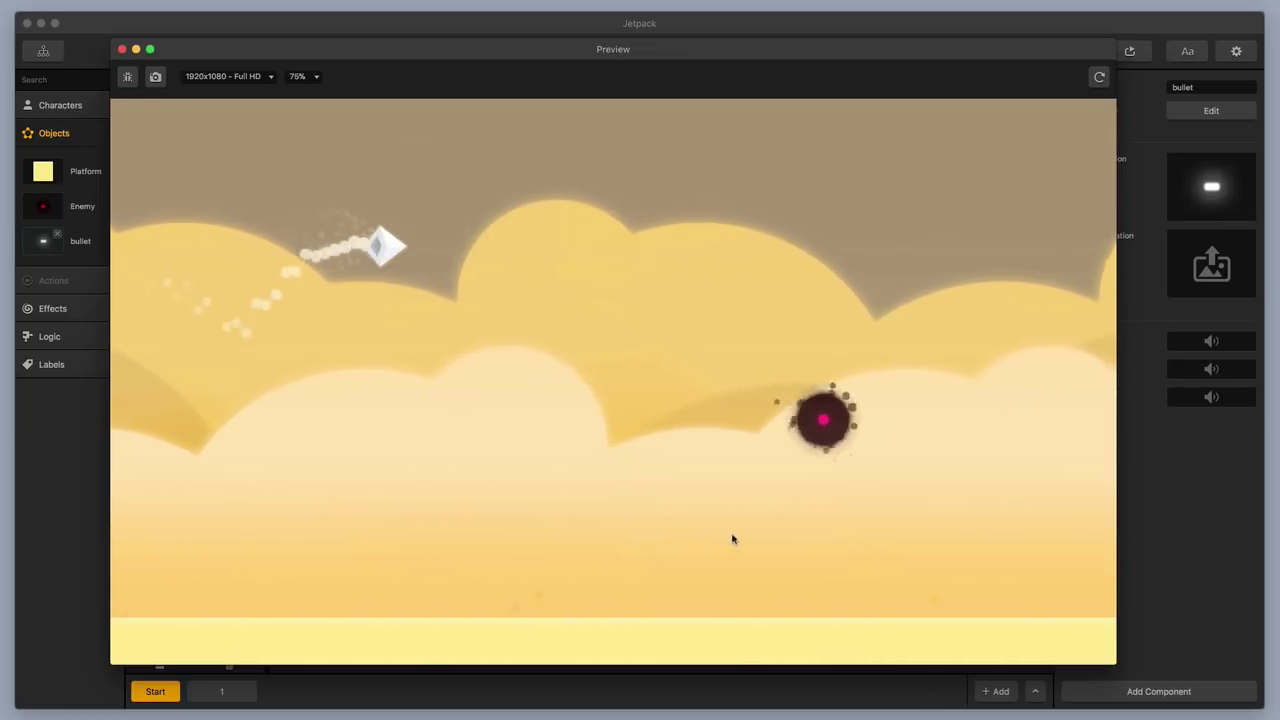
{"action": "left_click", "coordinate": [732, 539]}
{"action": "left_click", "coordinate": [732, 539]}
{"action": "left_click", "coordinate": [734, 536]}
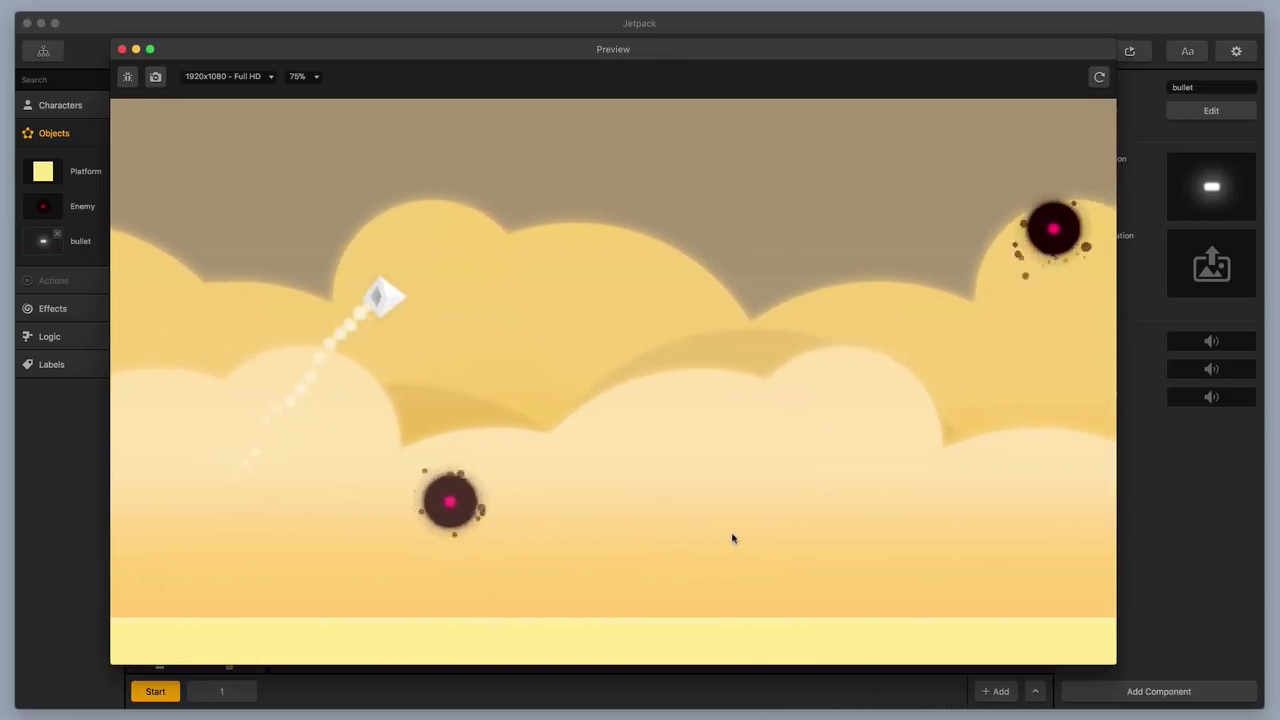
{"action": "left_click", "coordinate": [731, 544]}
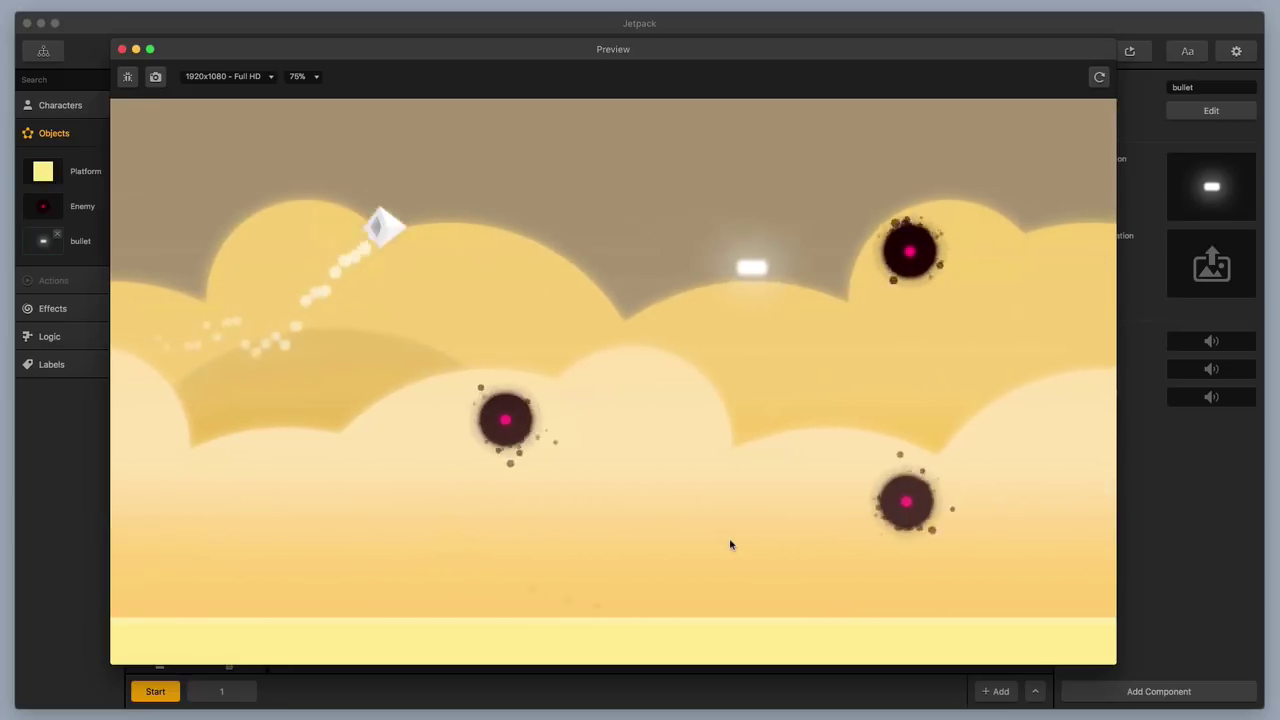
{"action": "left_click", "coordinate": [731, 543]}
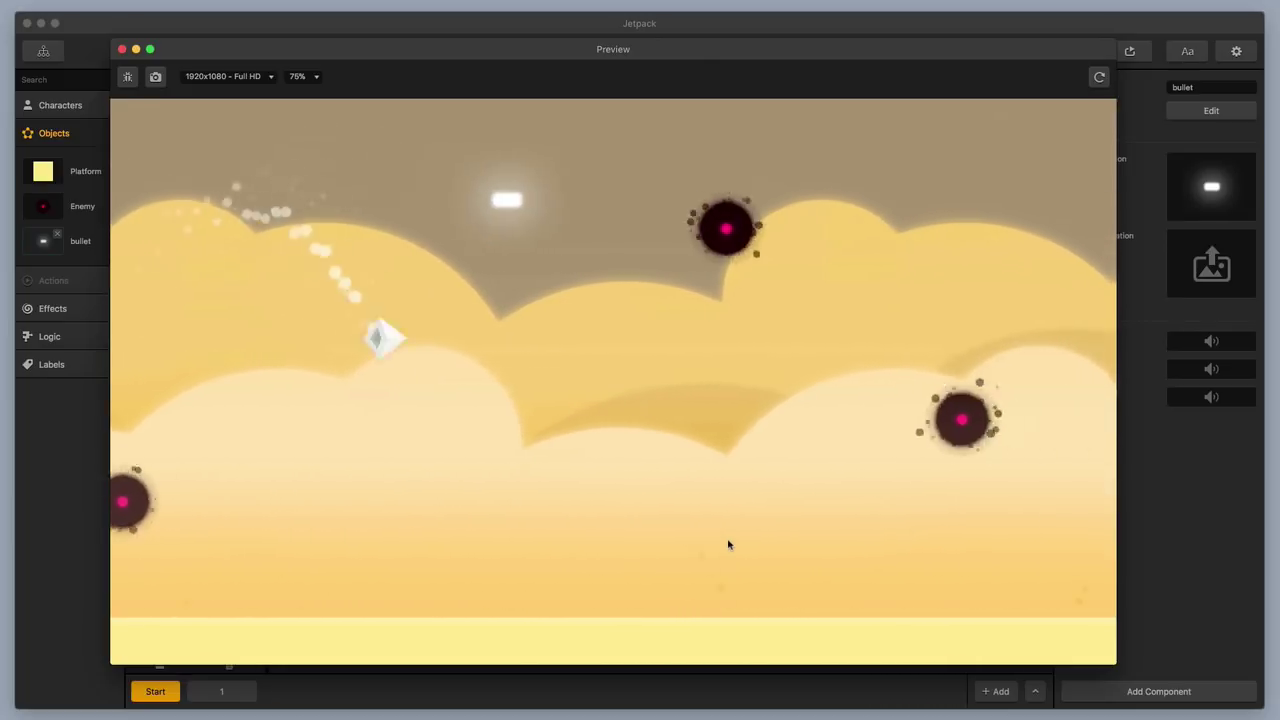
{"action": "left_click", "coordinate": [728, 542]}
{"action": "left_click", "coordinate": [728, 543]}
{"action": "left_click", "coordinate": [726, 545]}
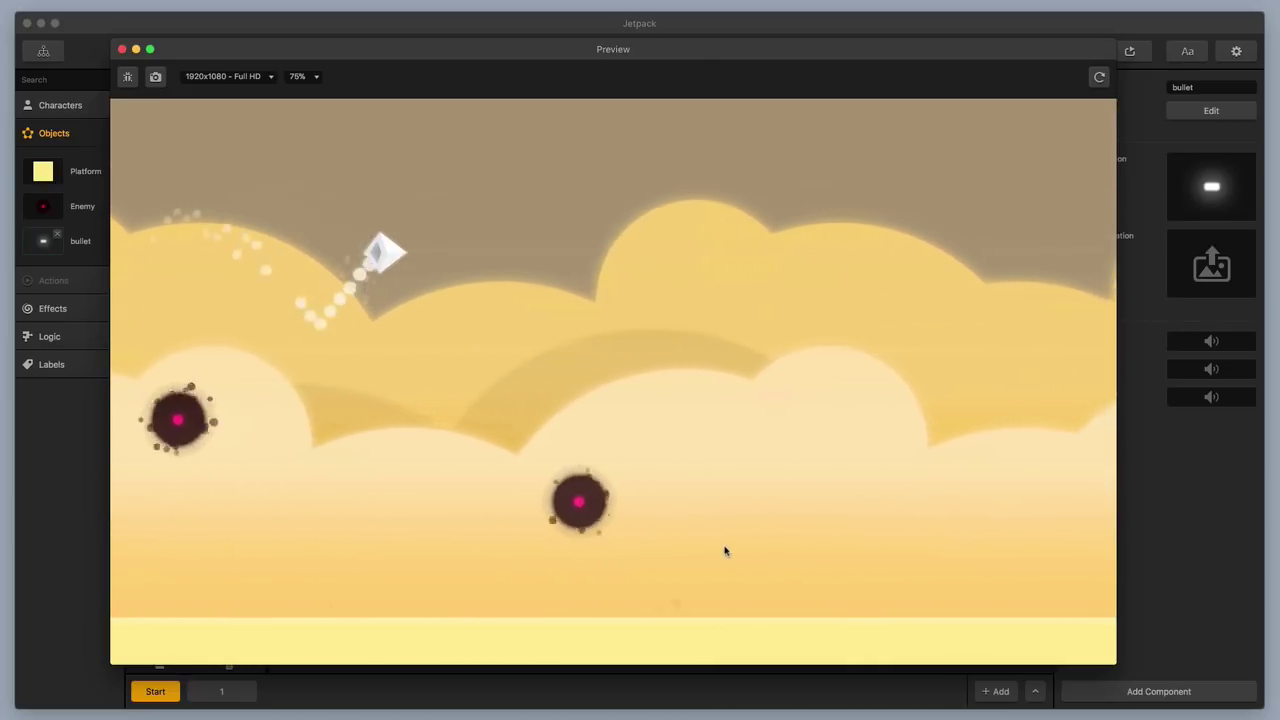
{"action": "left_click", "coordinate": [724, 549]}
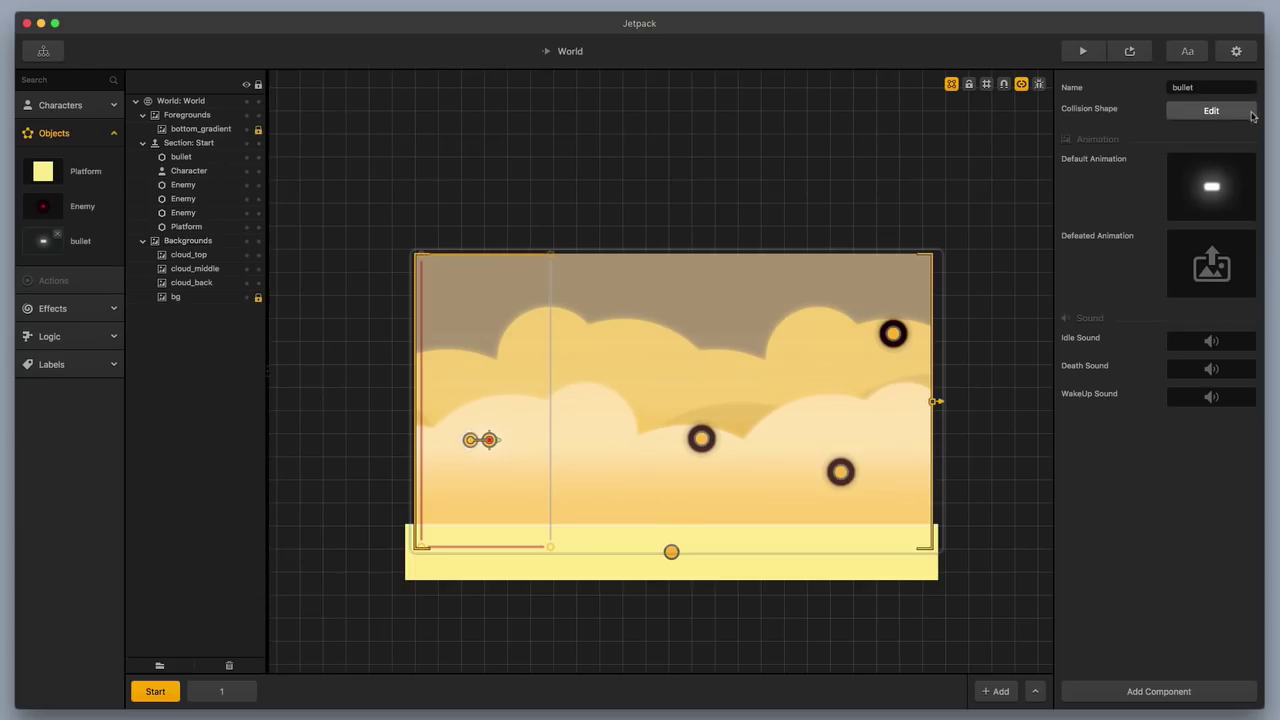
Open the bullet's collision shape for editing and shrink its four-point polygon to the bright core of the sprite.
{"action": "left_click", "coordinate": [1231, 114]}
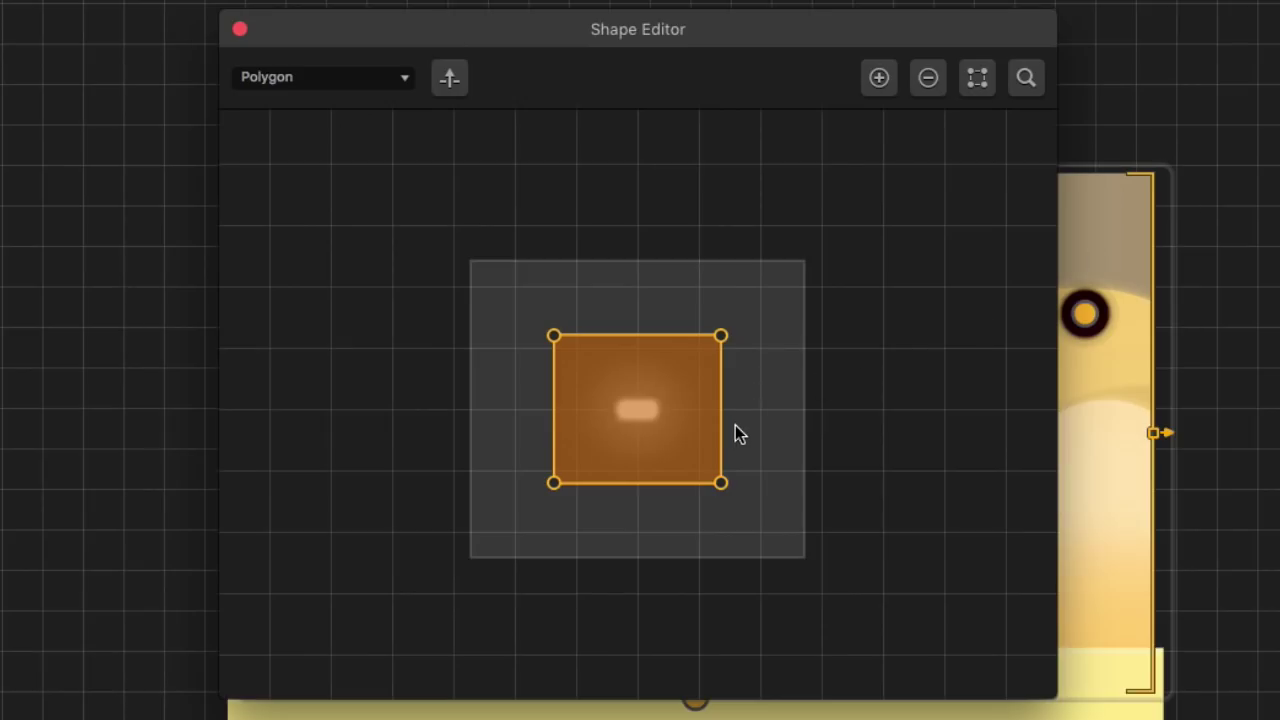
{"action": "left_click_drag", "start_coordinate": [554, 336], "coordinate": [610, 398]}
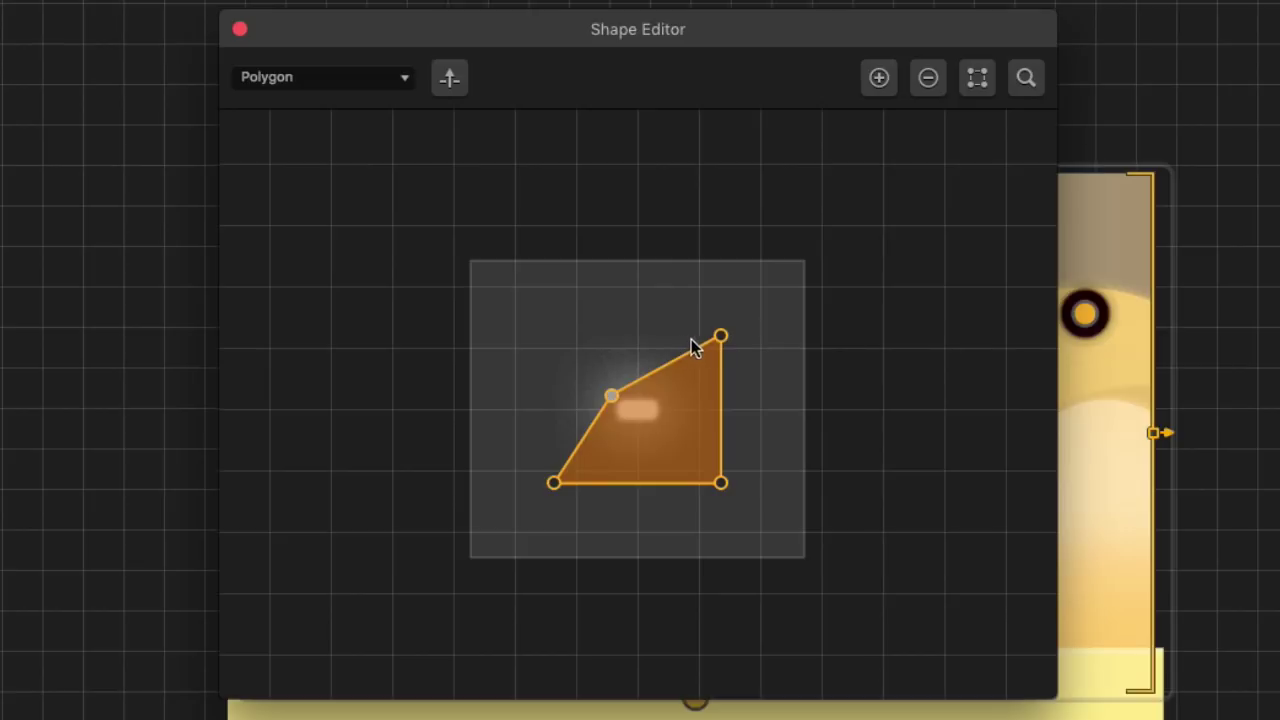
{"action": "left_click_drag", "start_coordinate": [721, 336], "coordinate": [661, 398]}
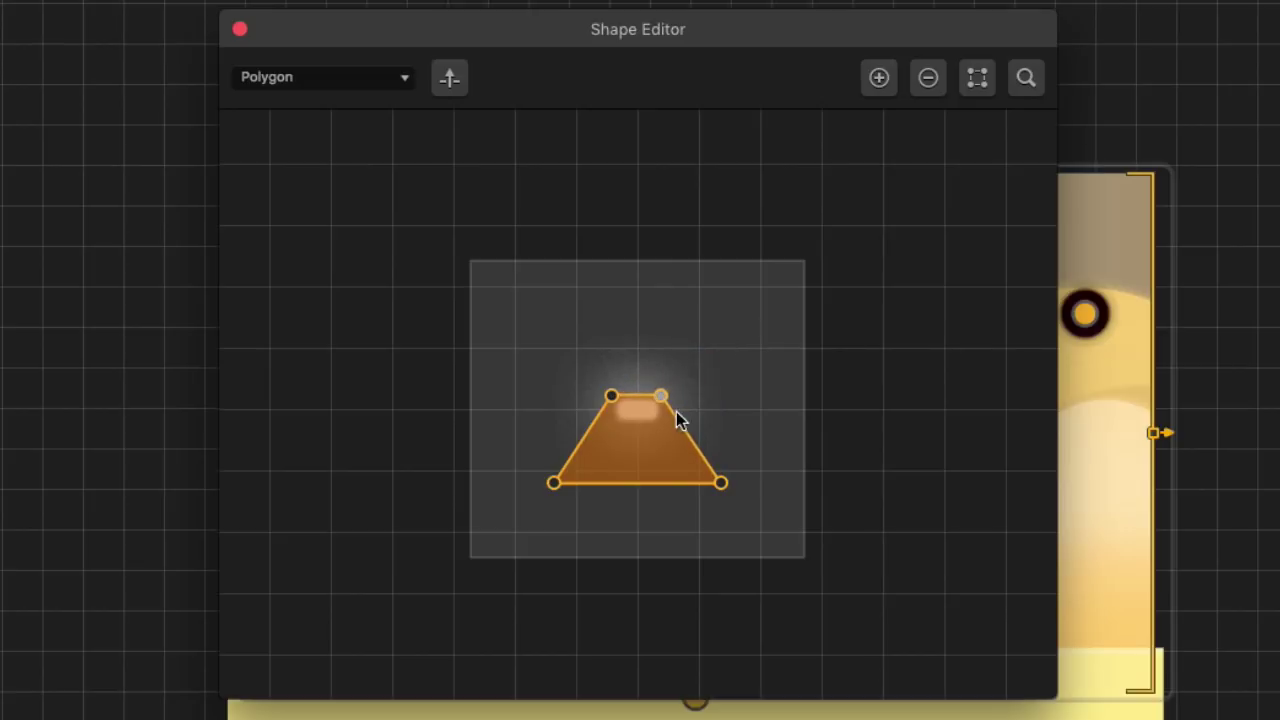
{"action": "left_click_drag", "start_coordinate": [719, 483], "coordinate": [660, 420]}
{"action": "left_click_drag", "start_coordinate": [556, 484], "coordinate": [611, 421]}
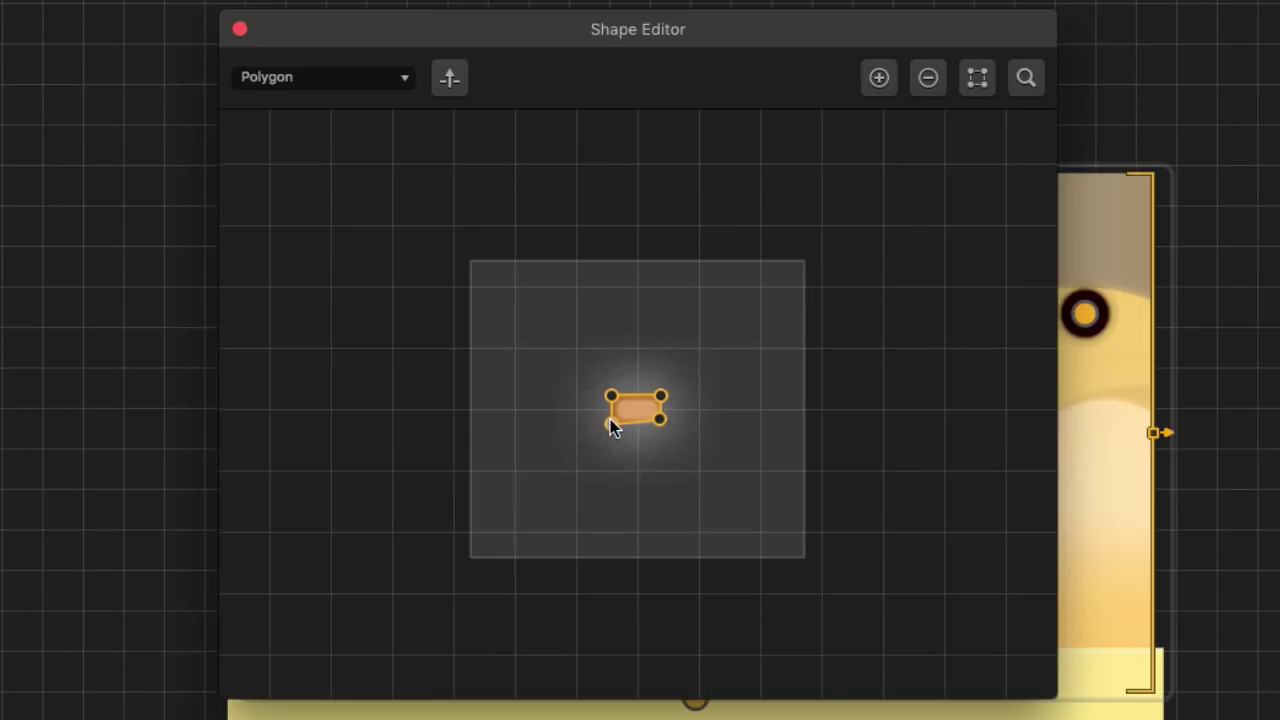
Fine-tune the polygon's upper-left, lower-left and upper-right corner points to fit the bullet core more tightly.
{"action": "scroll", "coordinate": [621, 405], "scroll_direction": "up", "scroll_amount": 6}
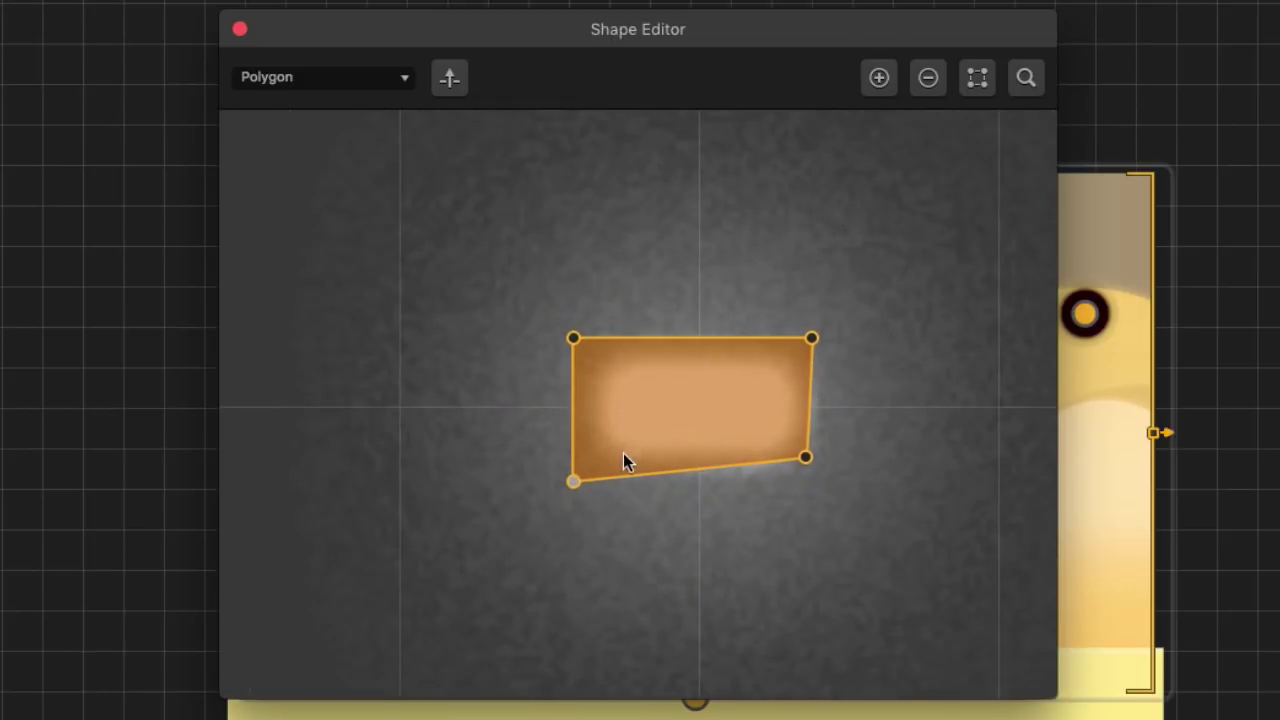
{"action": "left_click_drag", "start_coordinate": [575, 339], "coordinate": [600, 357]}
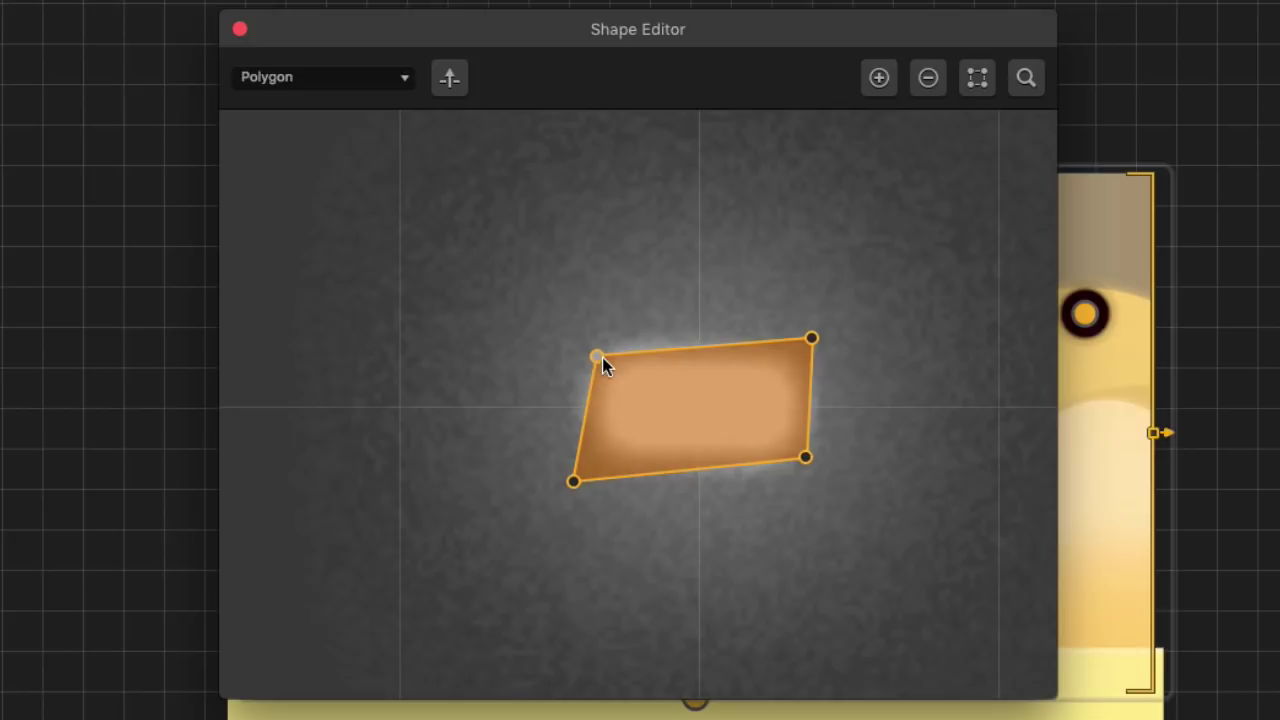
{"action": "left_click_drag", "start_coordinate": [577, 485], "coordinate": [588, 460]}
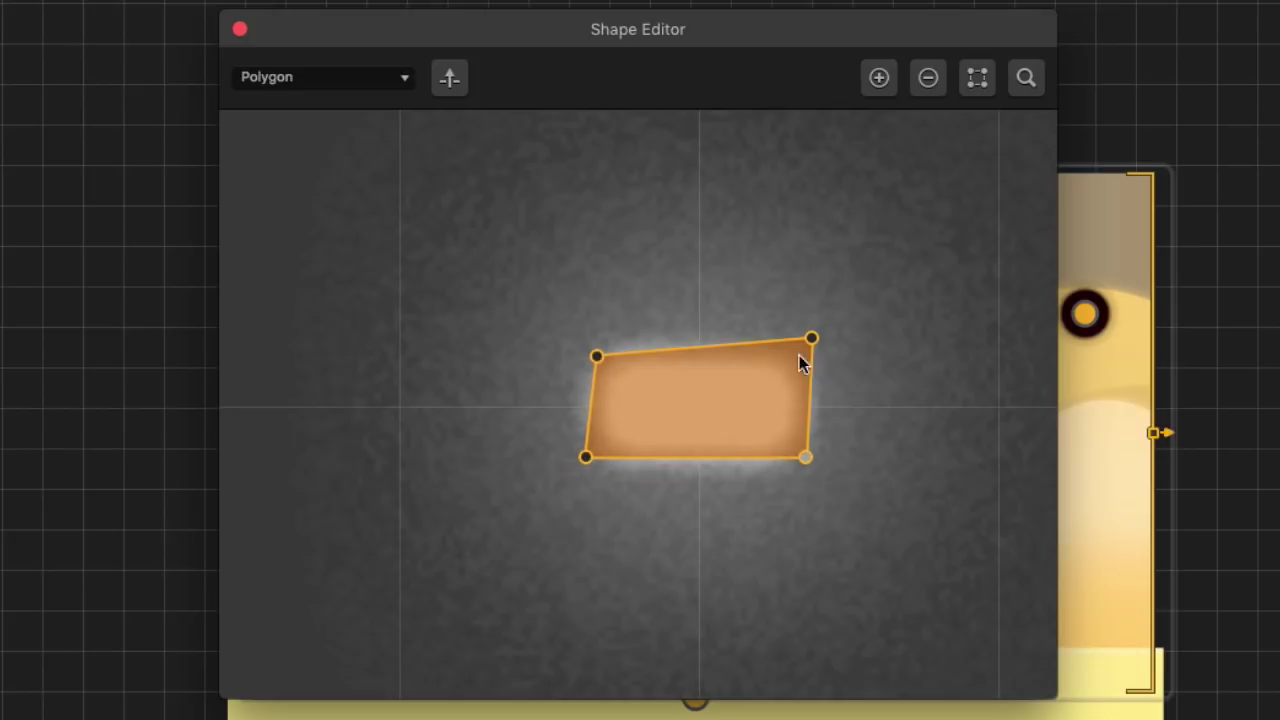
{"action": "left_click_drag", "start_coordinate": [811, 339], "coordinate": [799, 352]}
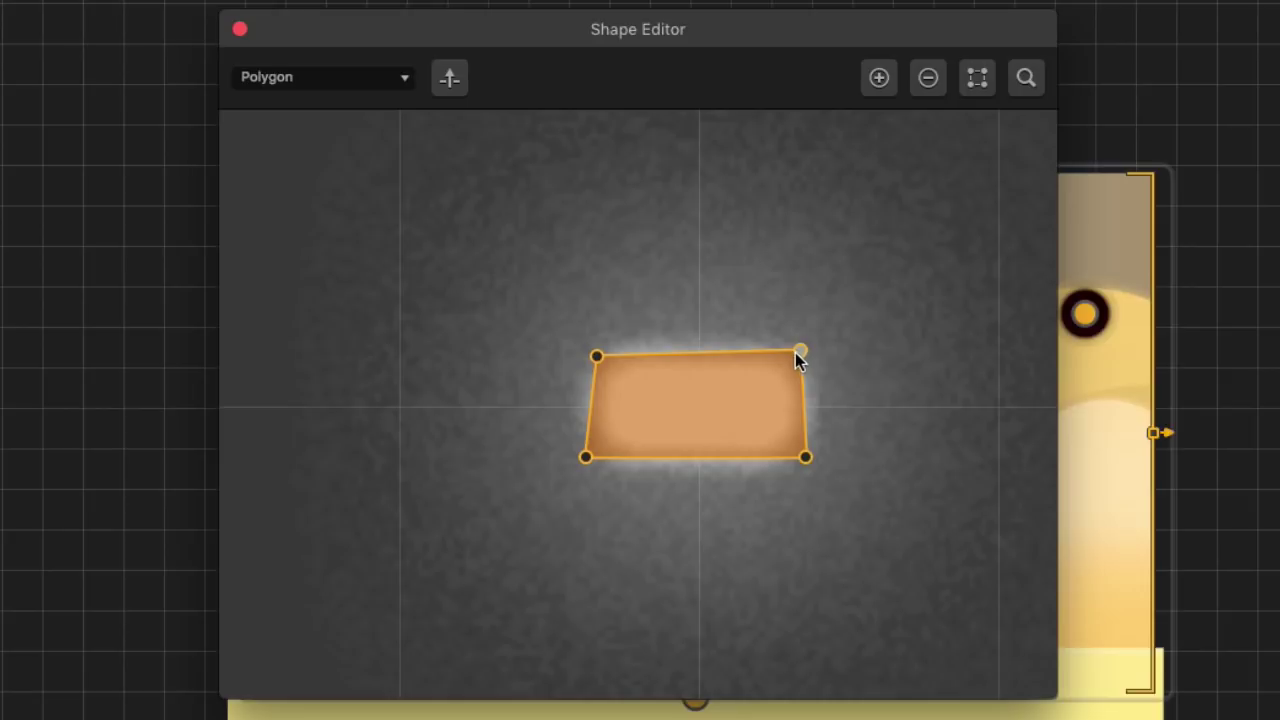
Add a point at each of the polygon's two upper corners and position the points to bevel those corners.
{"action": "left_click", "coordinate": [597, 357]}
{"action": "left_click", "coordinate": [874, 86]}
{"action": "left_click_drag", "start_coordinate": [699, 350], "coordinate": [586, 375]}
{"action": "left_click", "coordinate": [621, 348]}
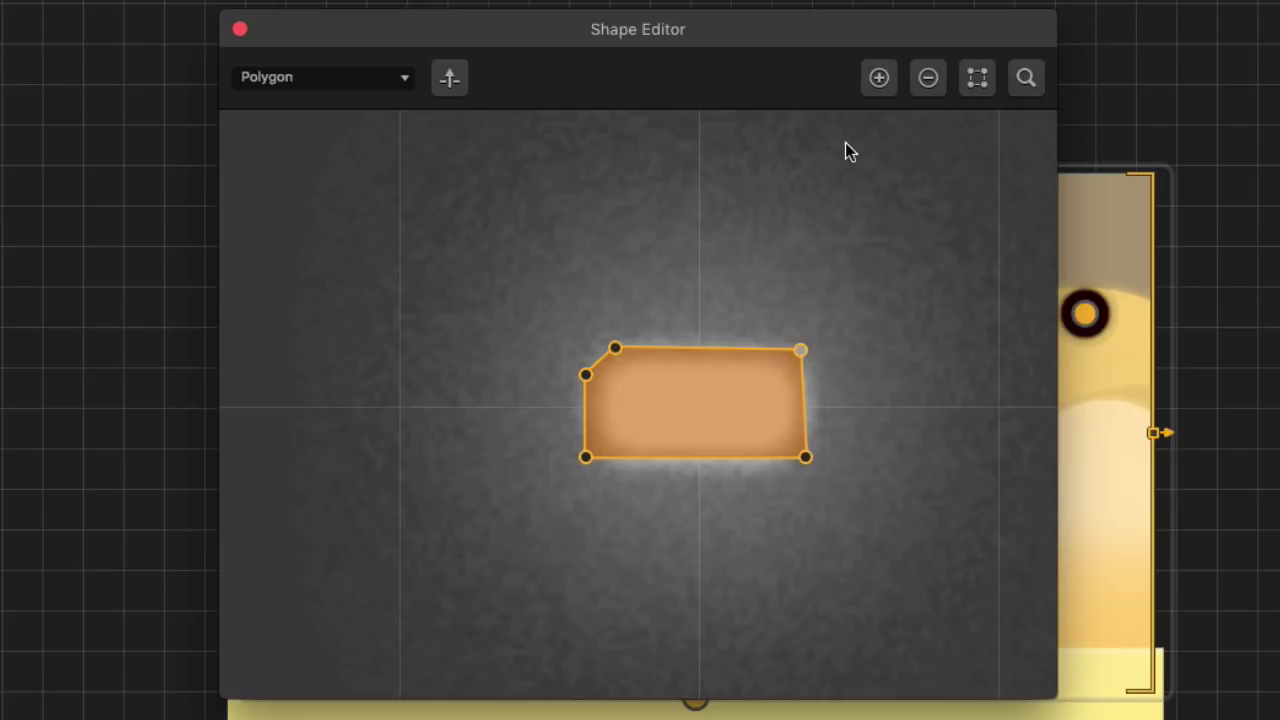
{"action": "left_click", "coordinate": [873, 84]}
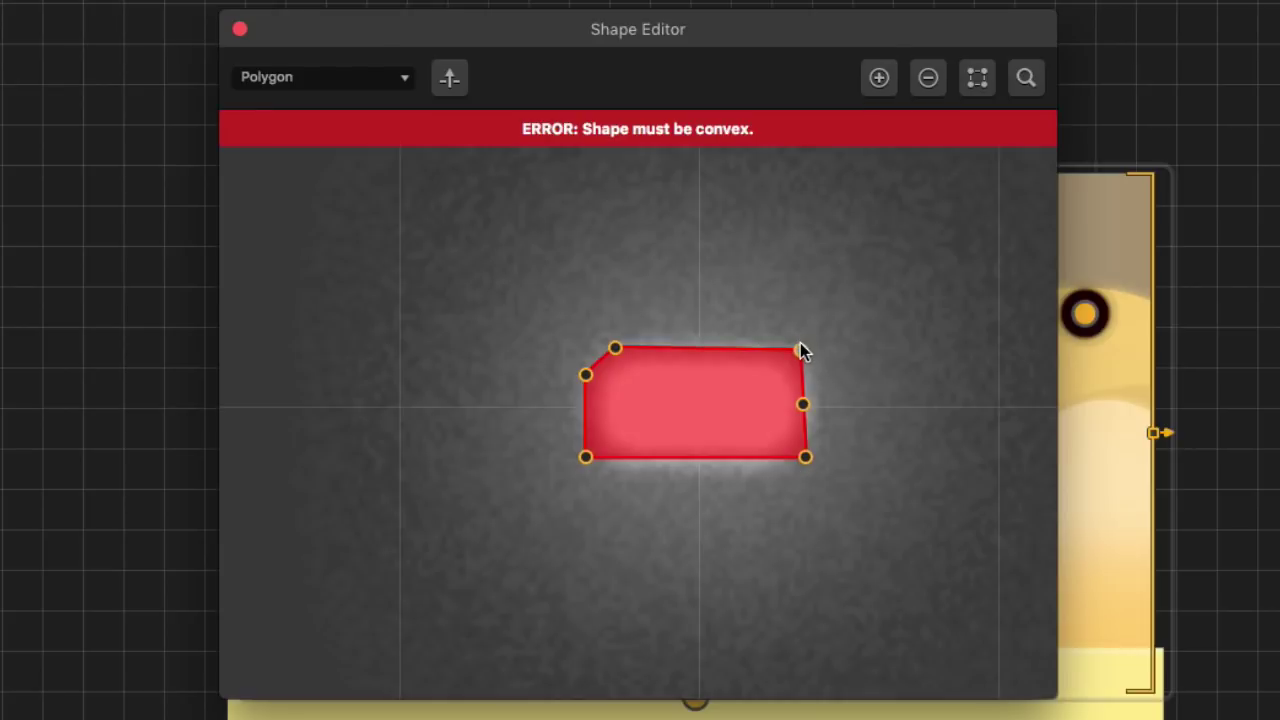
{"action": "left_click_drag", "start_coordinate": [789, 345], "coordinate": [786, 347]}
{"action": "left_click_drag", "start_coordinate": [804, 402], "coordinate": [808, 371]}
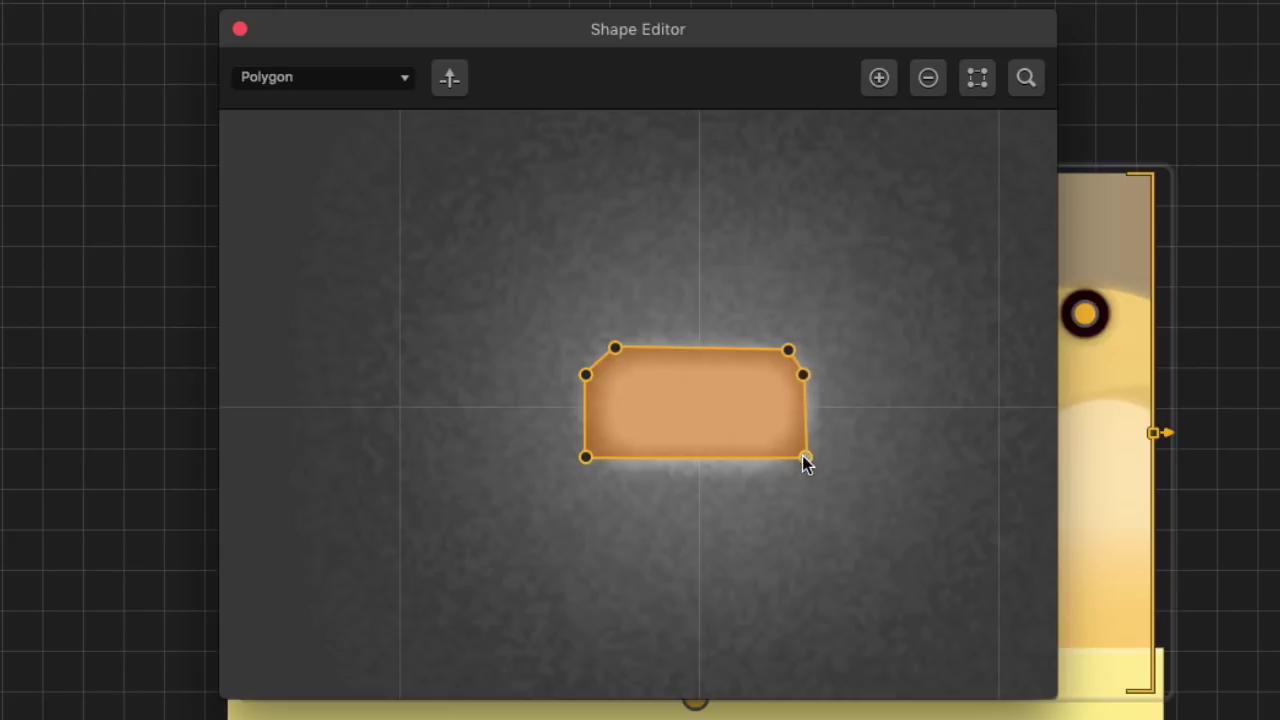
Bevel the polygon's two lower corners with added points, pull the left side's upper point inward, and close the shape editor.
{"action": "left_click", "coordinate": [886, 81]}
{"action": "left_click_drag", "start_coordinate": [804, 456], "coordinate": [812, 439]}
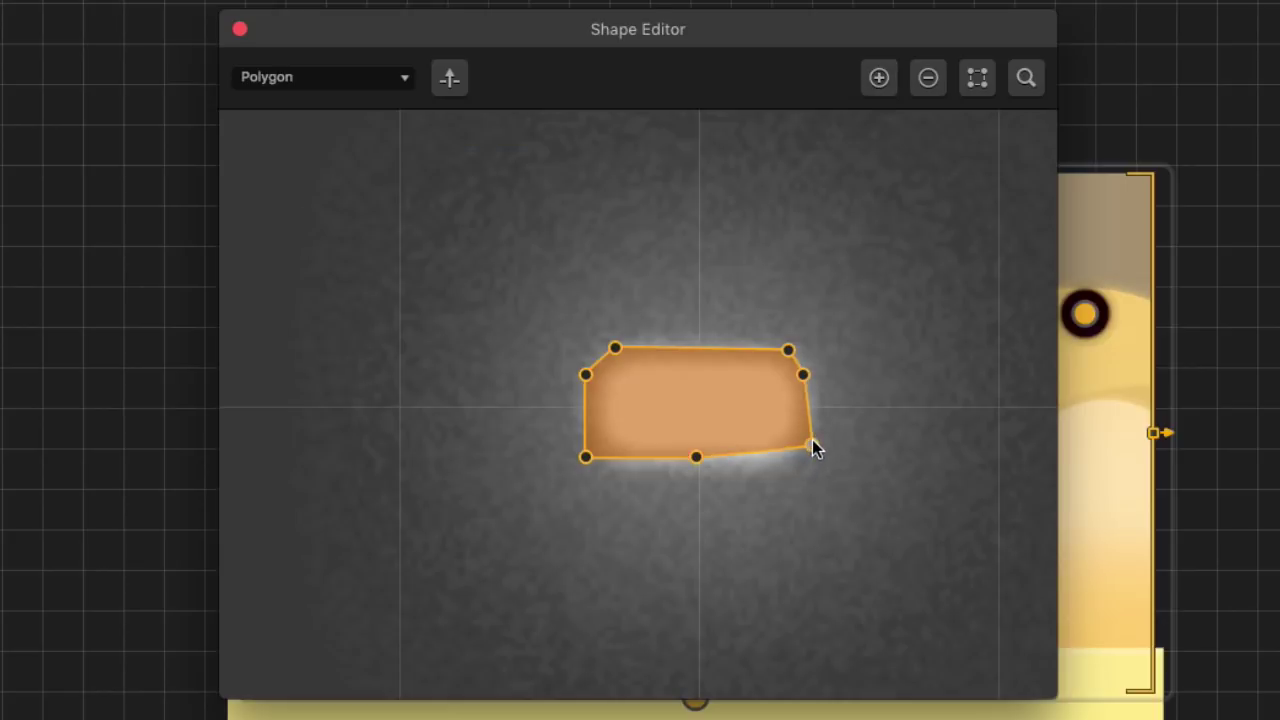
{"action": "left_click_drag", "start_coordinate": [706, 463], "coordinate": [779, 459]}
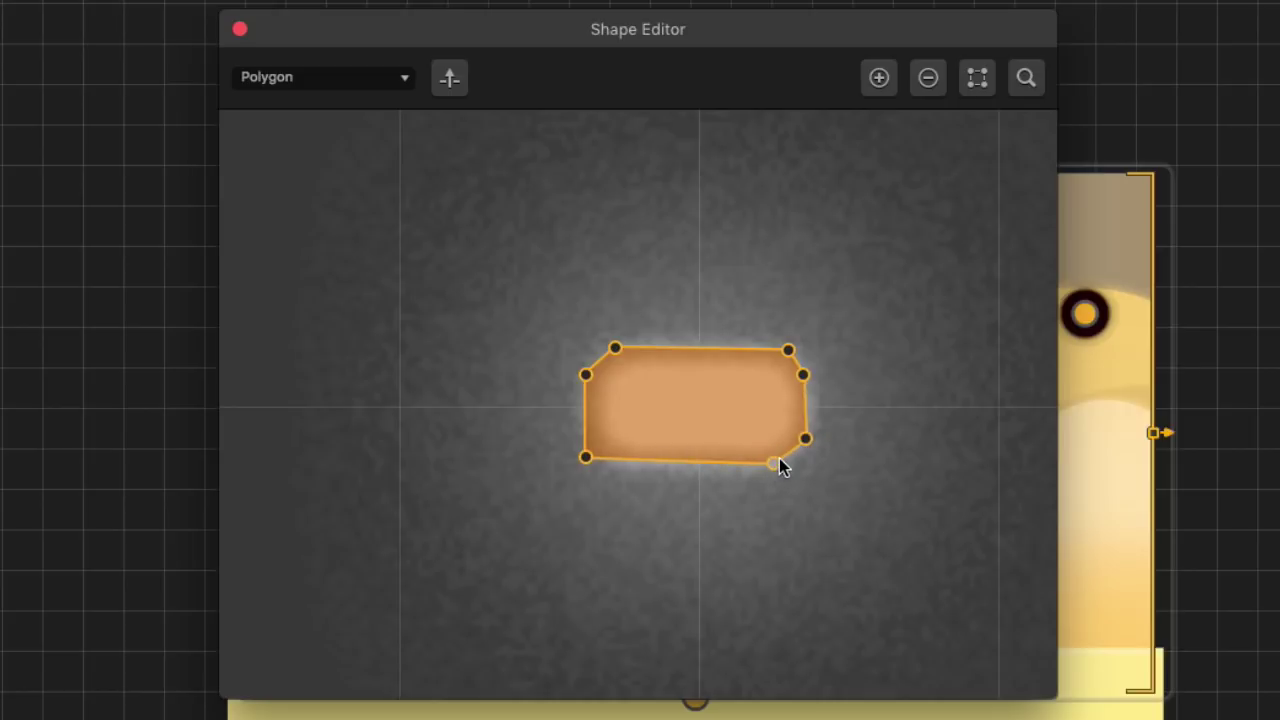
{"action": "left_click", "coordinate": [587, 459]}
{"action": "double_click", "coordinate": [595, 460]}
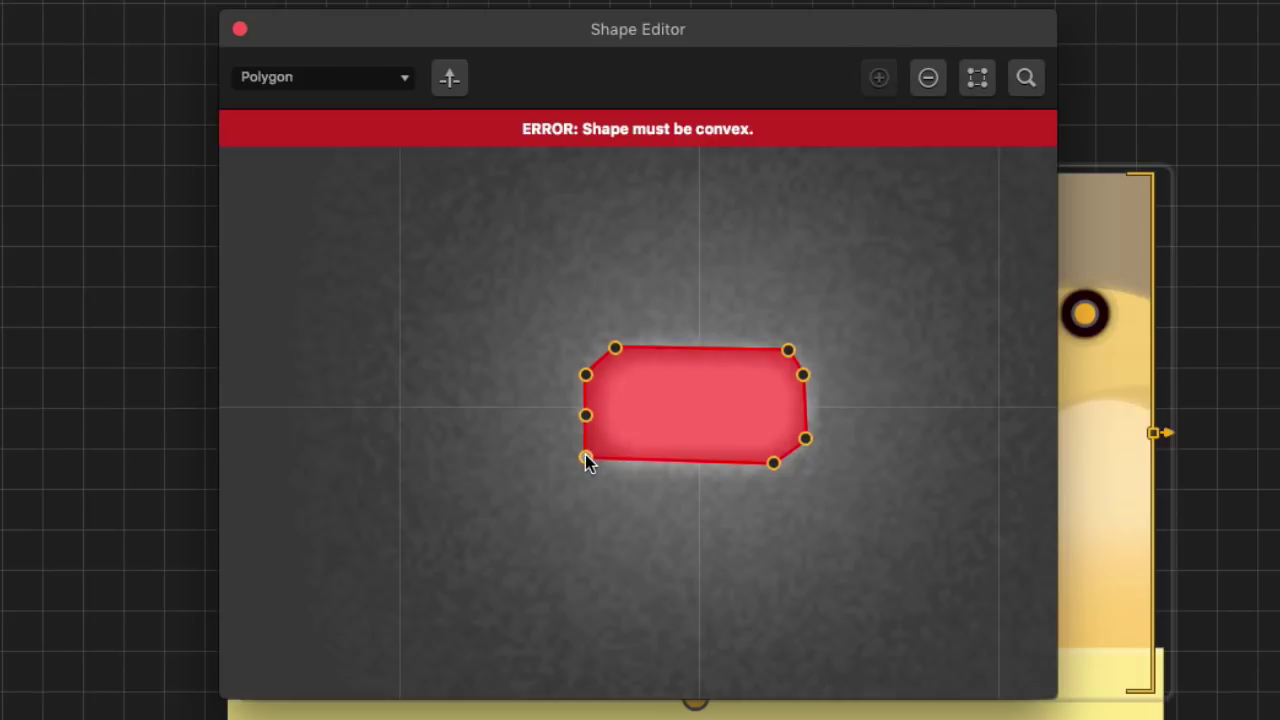
{"action": "mouse_move", "coordinate": [588, 415]}
{"action": "left_mouse_down"}
{"action": "mouse_move", "coordinate": [555, 421]}
{"action": "mouse_move", "coordinate": [573, 430]}
{"action": "mouse_move", "coordinate": [680, 405]}
{"action": "mouse_move", "coordinate": [592, 432]}
{"action": "left_mouse_up"}
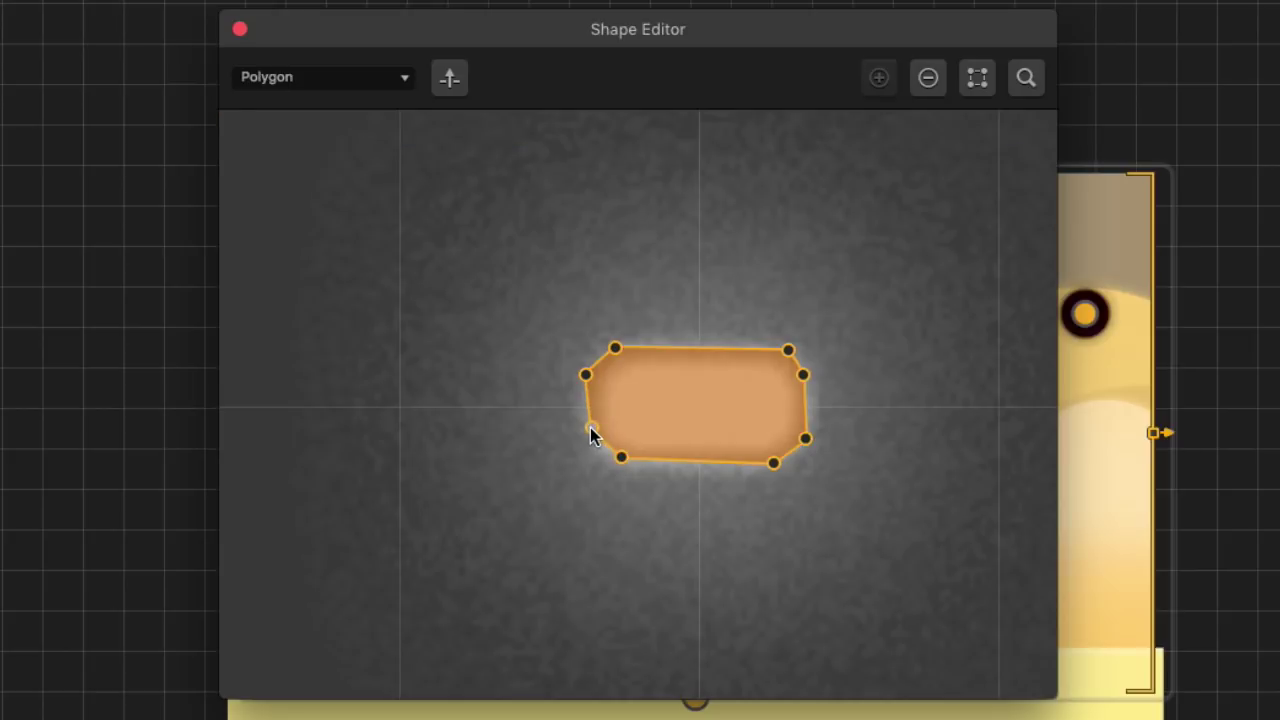
{"action": "left_click_drag", "start_coordinate": [588, 373], "coordinate": [597, 379]}
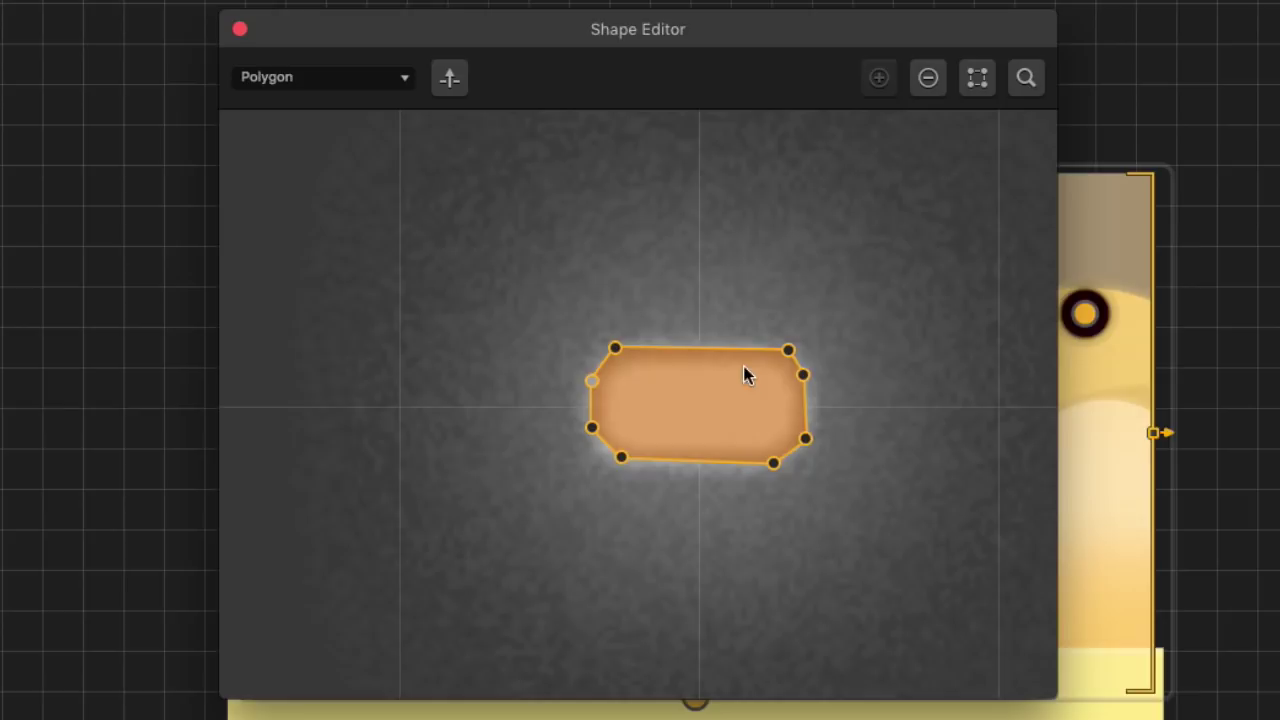
{"action": "left_click", "coordinate": [240, 31]}
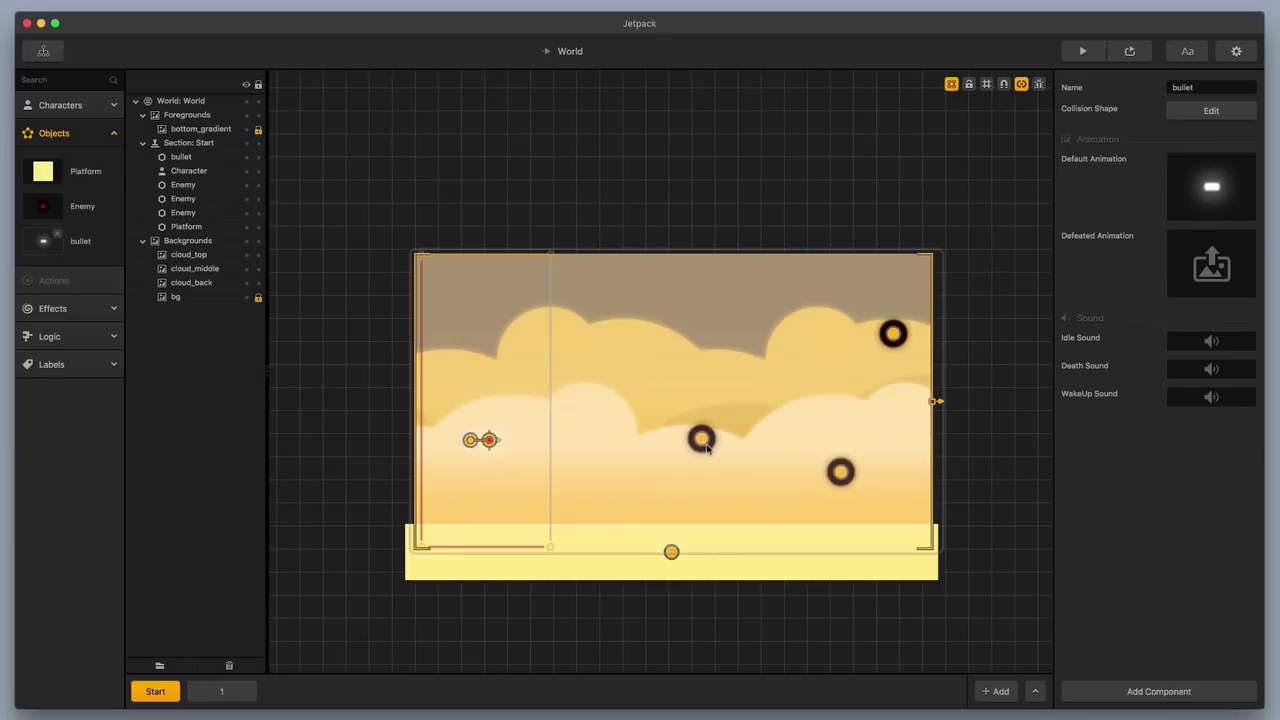
Start the game in a new preview and test the bullet's refined collision shape while flying the character among the enemies.
{"action": "left_click", "coordinate": [1083, 51]}
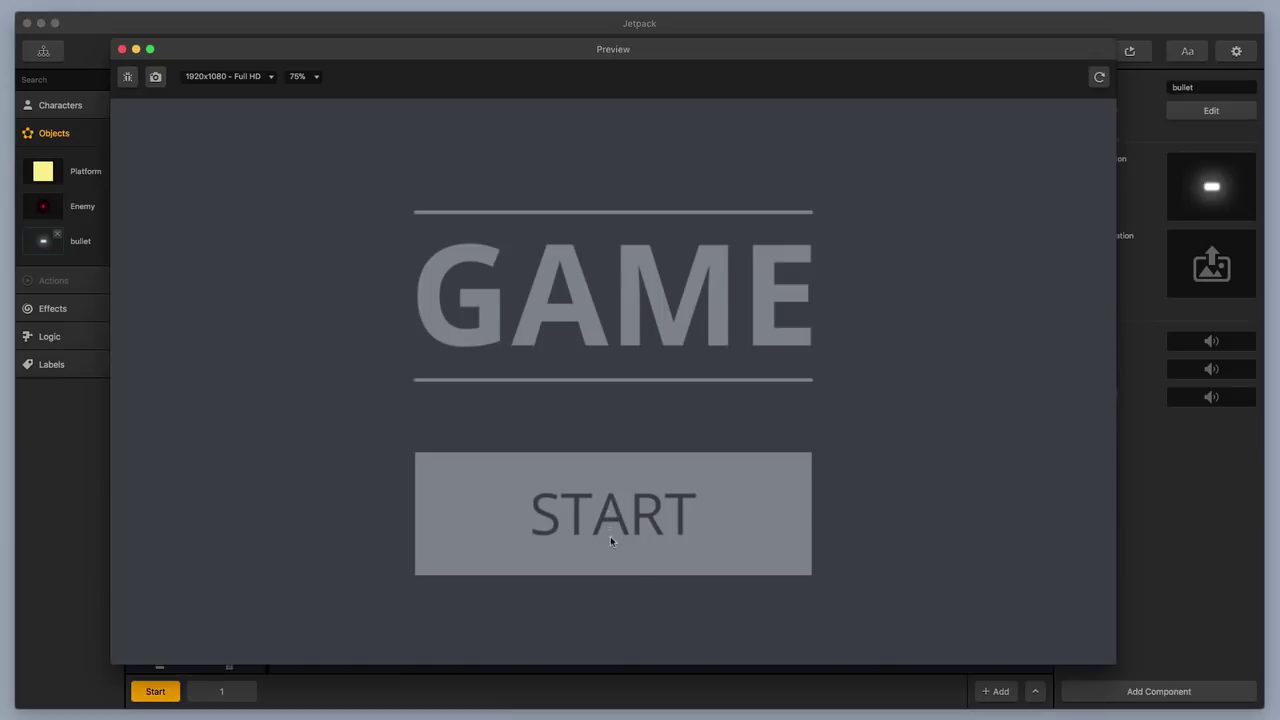
{"action": "left_click", "coordinate": [610, 536]}
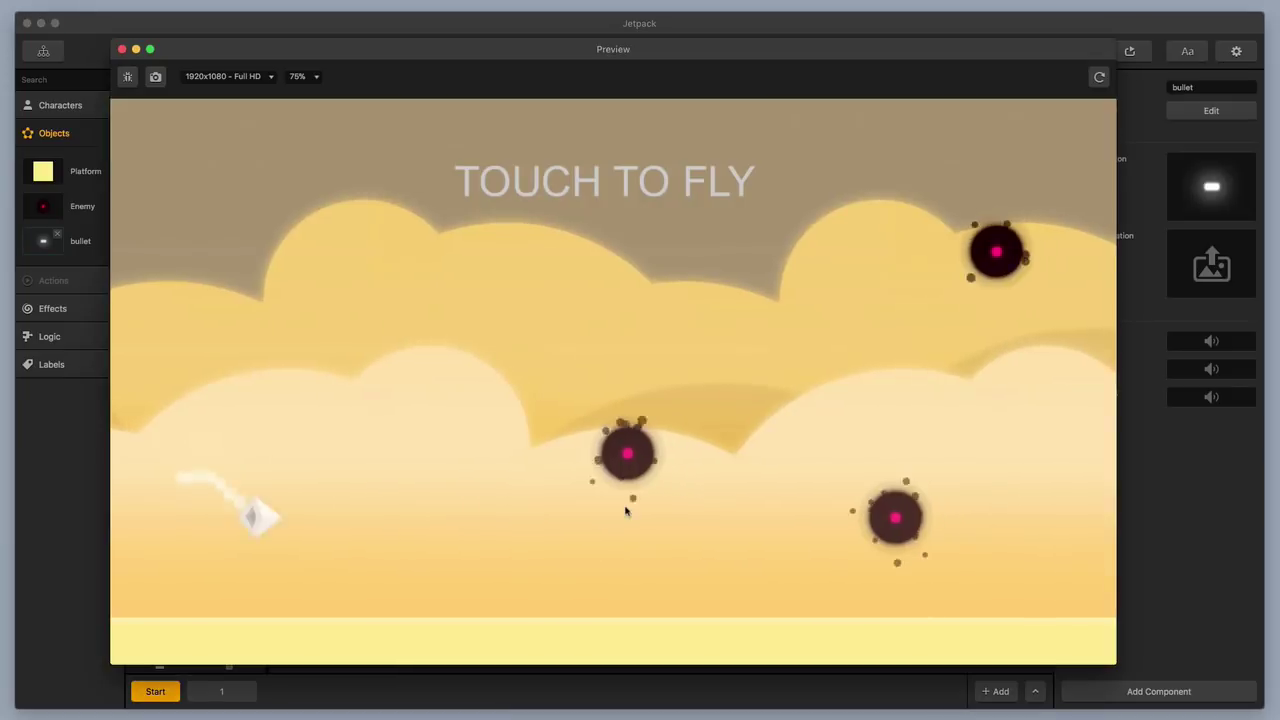
{"action": "left_click", "coordinate": [863, 521]}
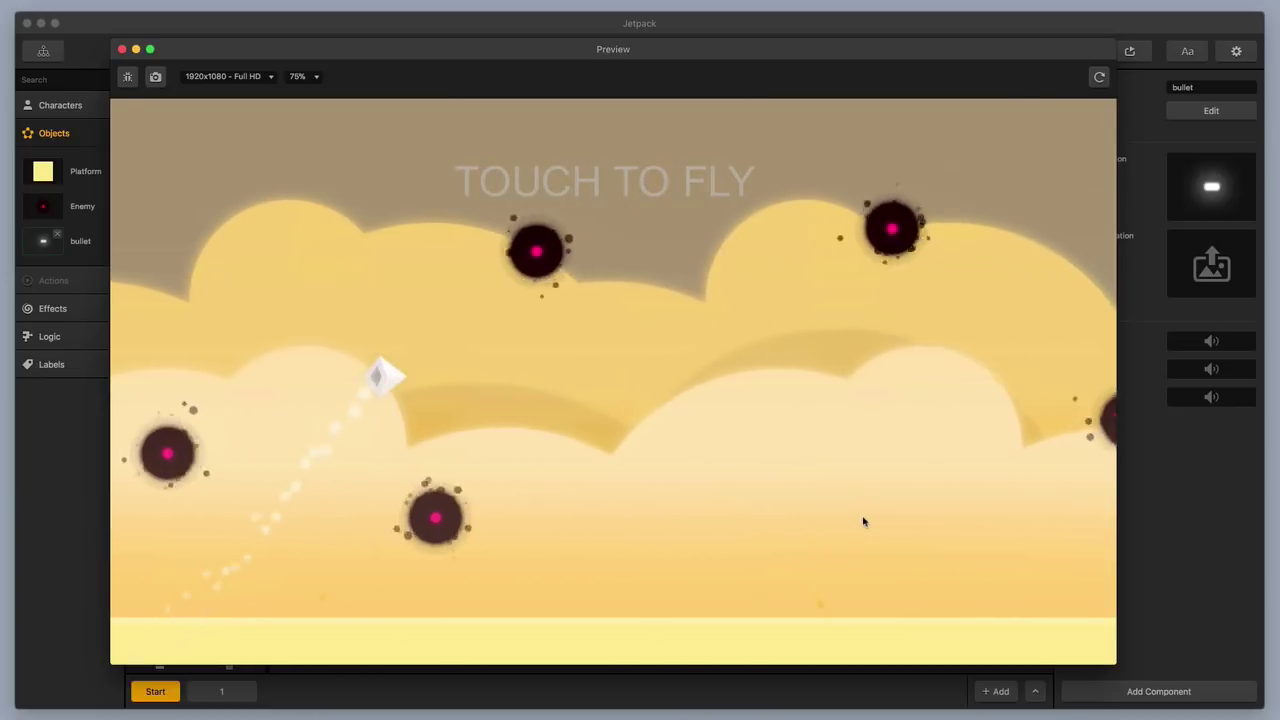
{"action": "left_click", "coordinate": [889, 530]}
{"action": "left_click_drag", "start_coordinate": [889, 531], "coordinate": [886, 534]}
{"action": "left_click", "coordinate": [889, 531]}
{"action": "left_click", "coordinate": [889, 531]}
{"action": "left_click", "coordinate": [886, 534]}
{"action": "left_click", "coordinate": [886, 533]}
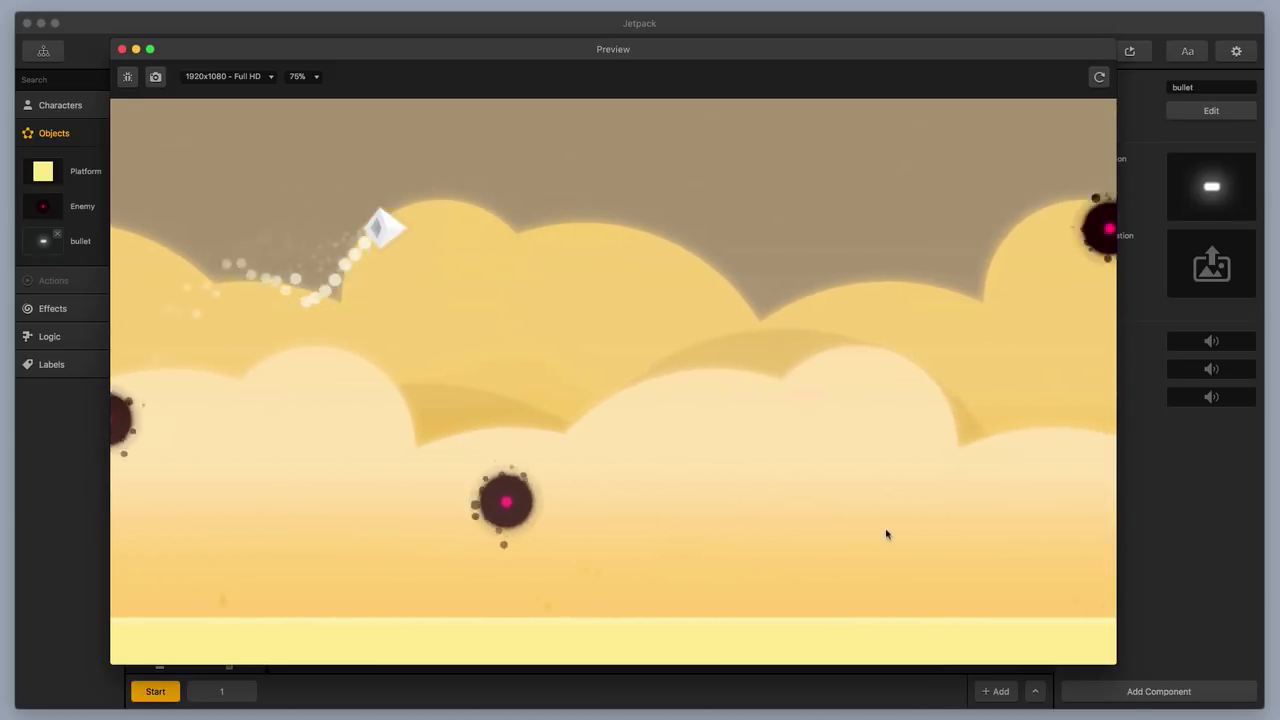
{"action": "left_click", "coordinate": [885, 533]}
{"action": "left_click", "coordinate": [885, 533]}
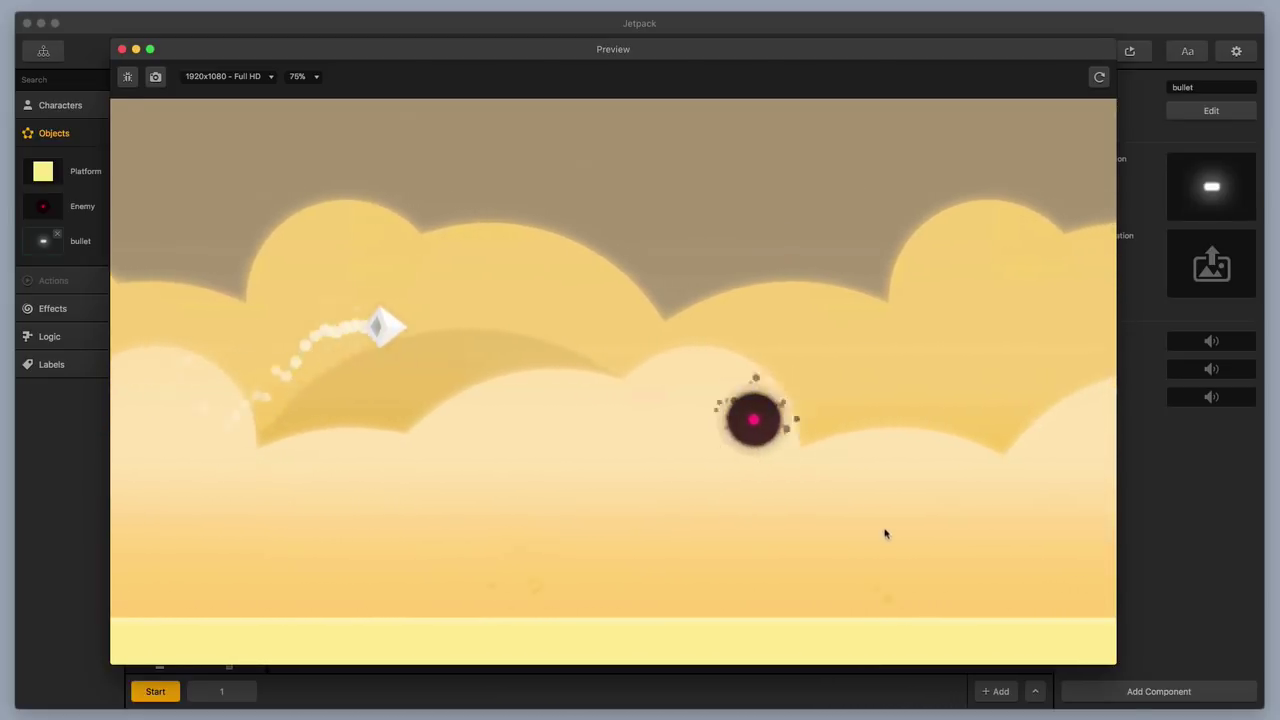
{"action": "left_click", "coordinate": [884, 534]}
{"action": "left_click_drag", "start_coordinate": [884, 536], "coordinate": [883, 531]}
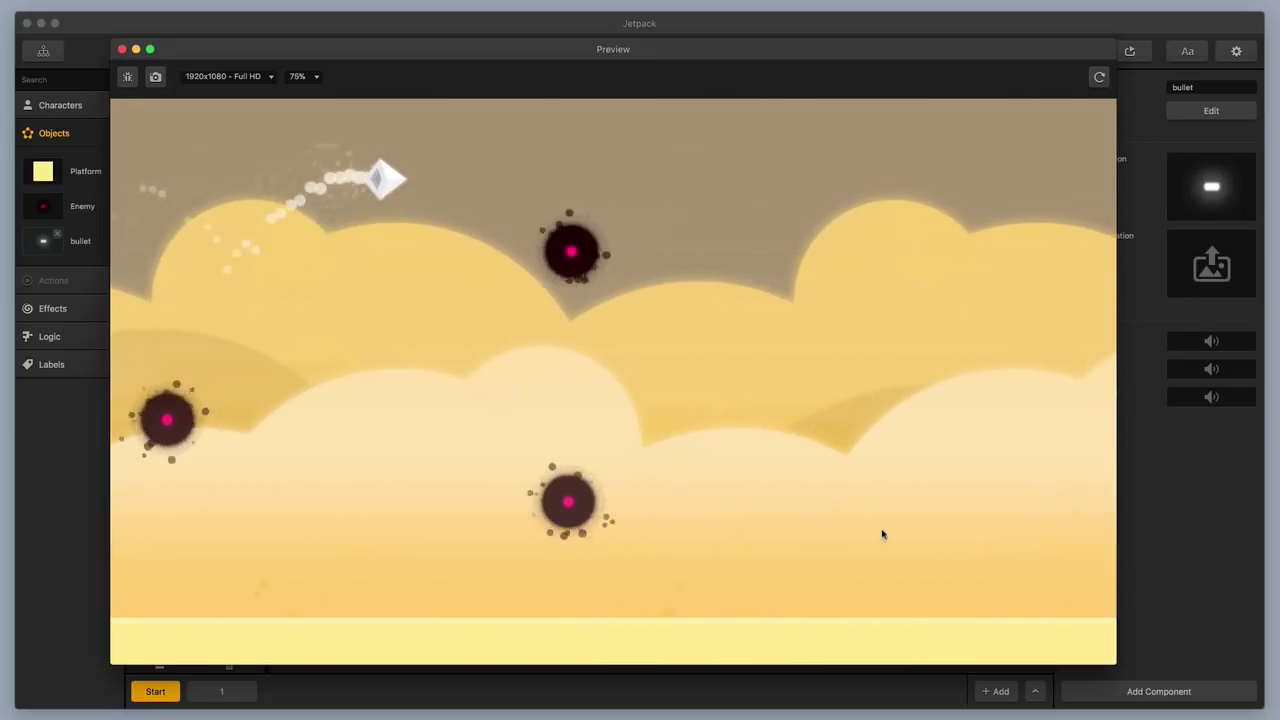